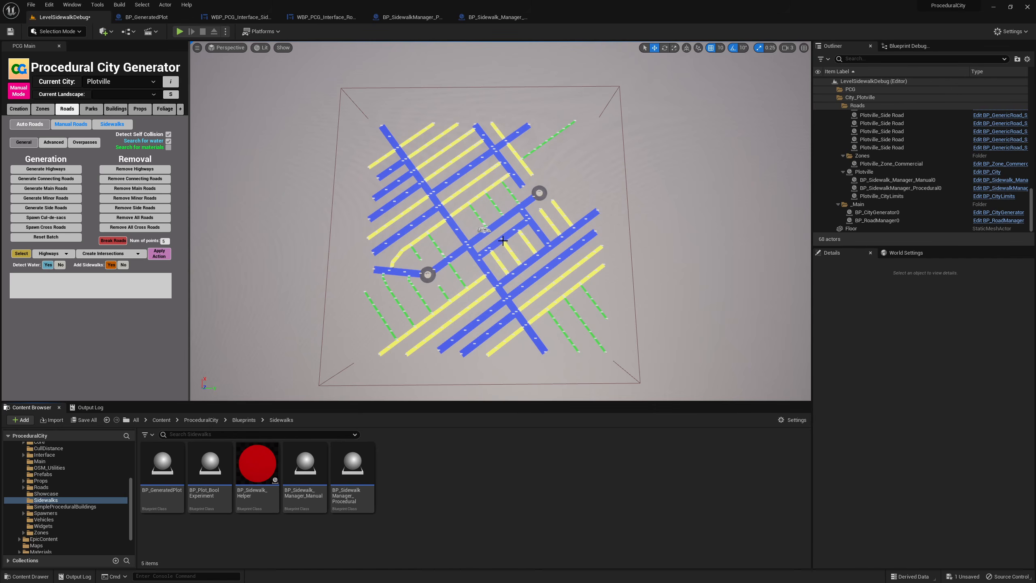
Place a BP_GeneratedPlot actor in the empty block between the first two yellow roads of the blue-bordered area.
{"action": "mouse_move", "coordinate": [557, 221]}
{"action": "right_mouse_down"}
{"action": "mouse_move", "coordinate": [558, 247]}
{"action": "mouse_move", "coordinate": [557, 221]}
{"action": "right_mouse_up"}
{"action": "left_click", "coordinate": [787, 47]}
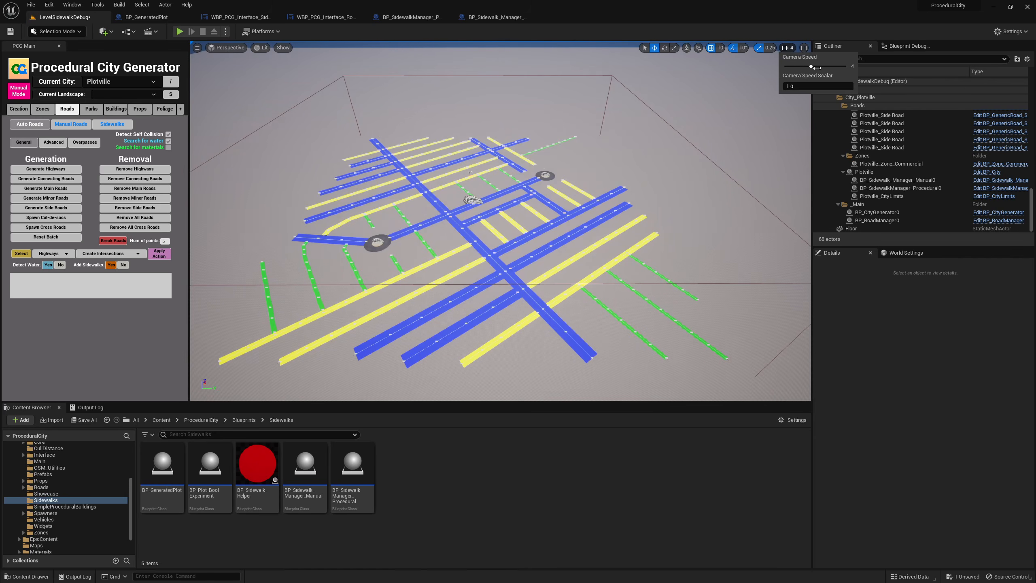
{"action": "right_click_drag", "start_coordinate": [744, 128], "coordinate": [633, 146]}
{"action": "key", "text": "w"}
{"action": "key", "text": "d"}
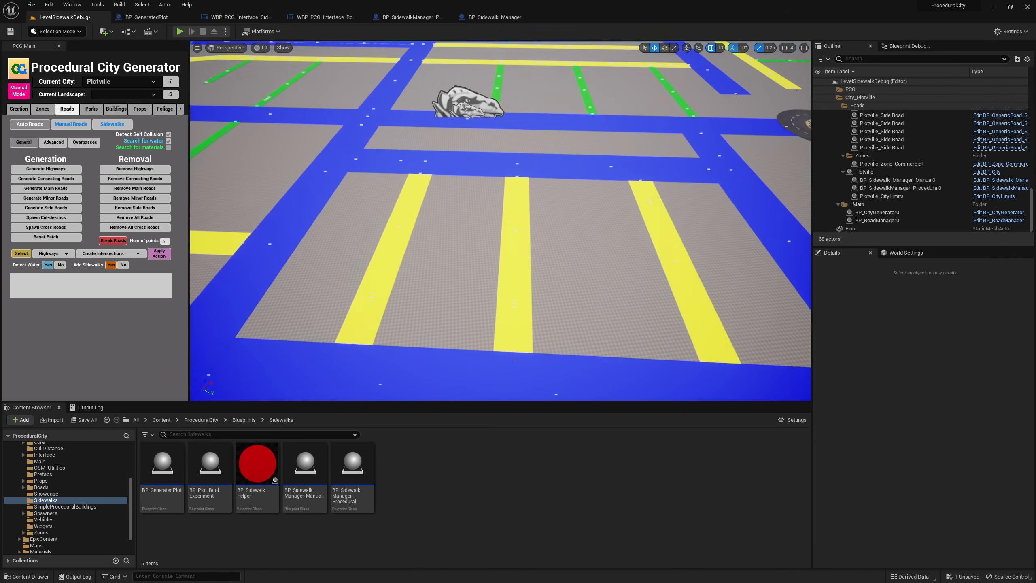
{"action": "key", "text": "a"}
{"action": "right_click_drag", "start_coordinate": [474, 148], "coordinate": [506, 163]}
{"action": "key", "text": "s"}
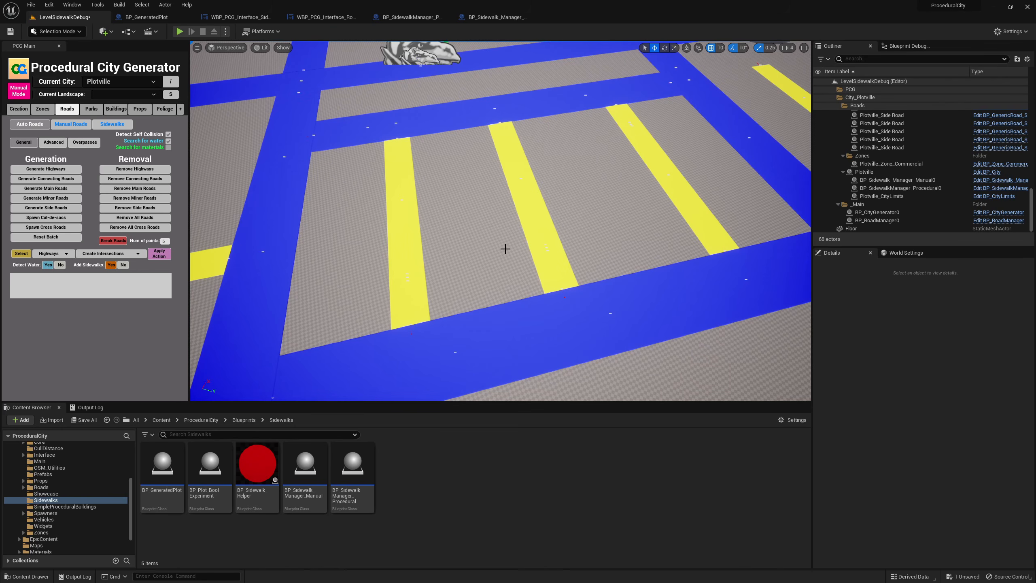
{"action": "left_click", "coordinate": [160, 478]}
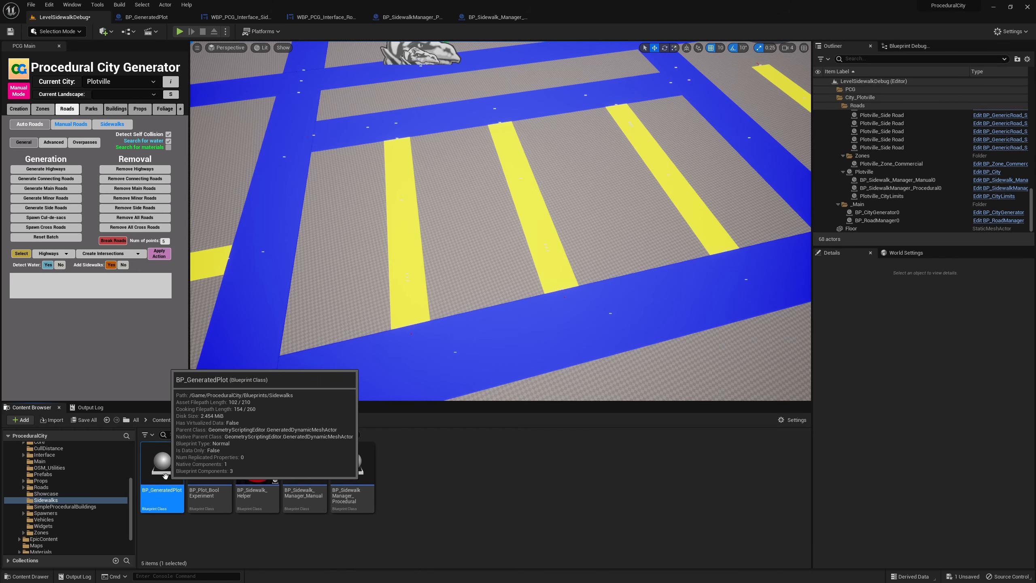
{"action": "left_click_drag", "start_coordinate": [160, 478], "coordinate": [464, 213]}
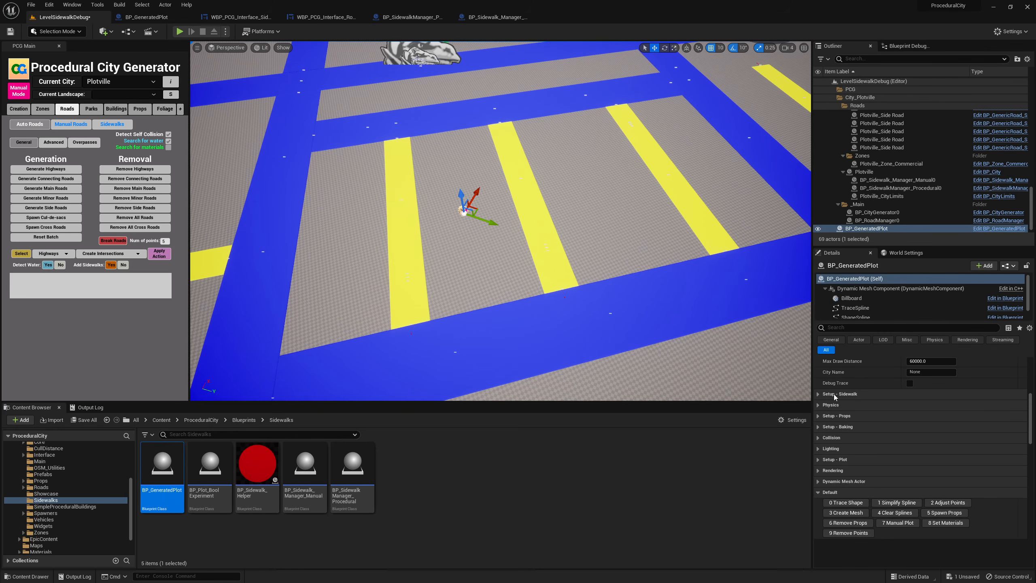
Build the plot's mesh from its traced and simplified outline between the surrounding roads.
{"action": "left_click", "coordinate": [845, 504]}
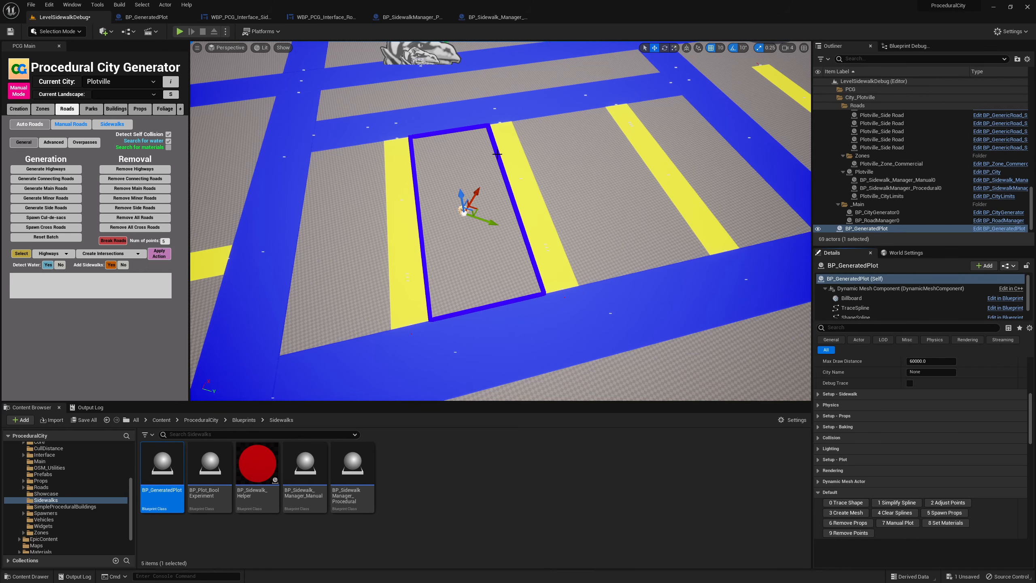
{"action": "left_click", "coordinate": [899, 503]}
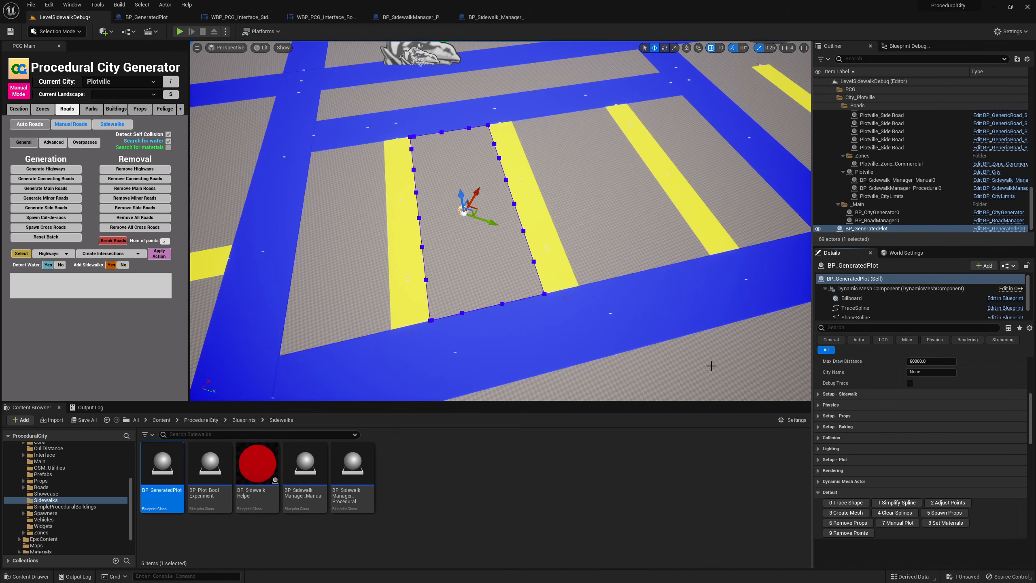
{"action": "left_click", "coordinate": [852, 516]}
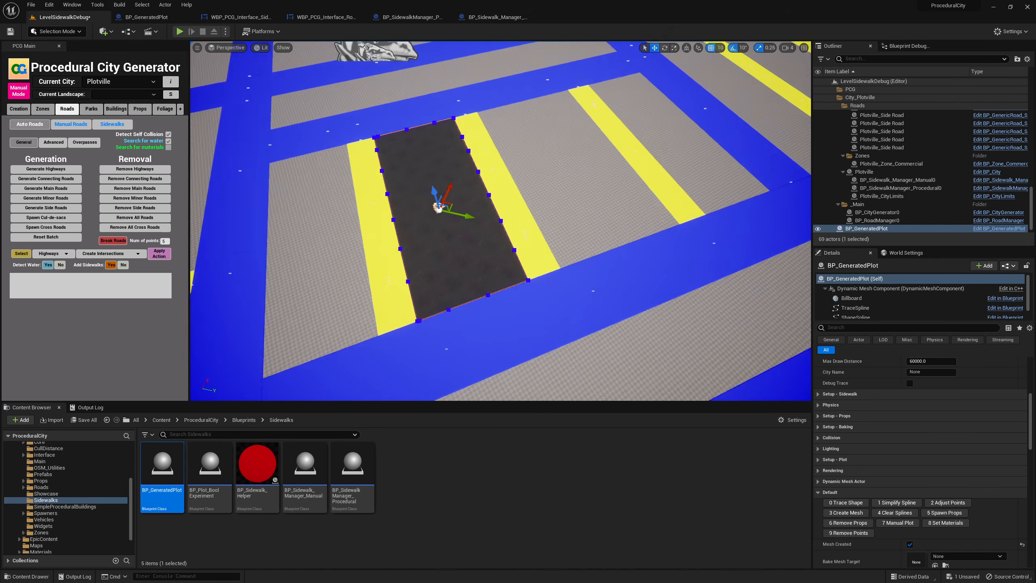
Play-test the level by running the character across the new plot and along its edges, and end the play session.
{"action": "right_click_drag", "start_coordinate": [501, 221], "coordinate": [363, 172]}
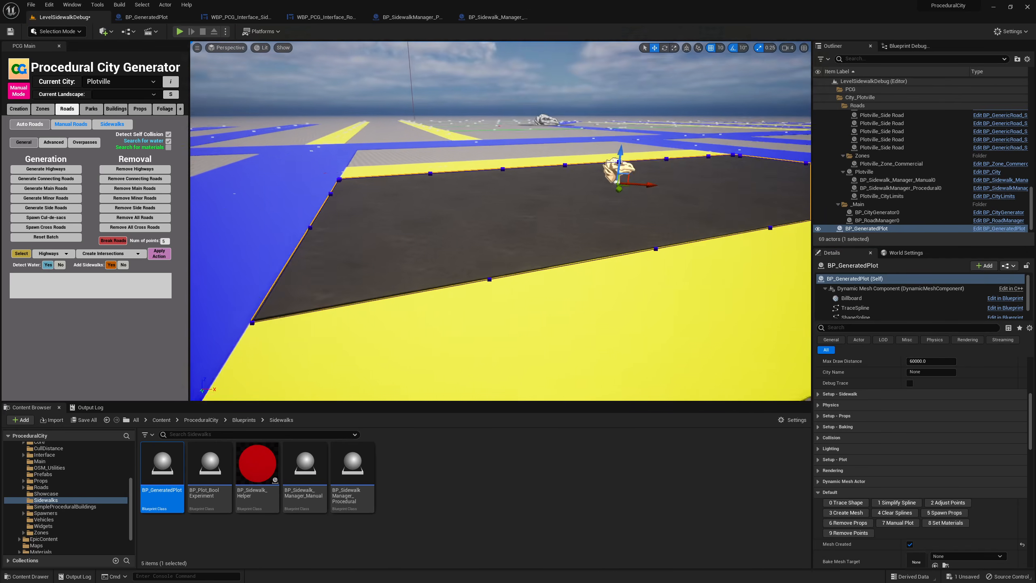
{"action": "right_click_drag", "start_coordinate": [614, 178], "coordinate": [690, 174]}
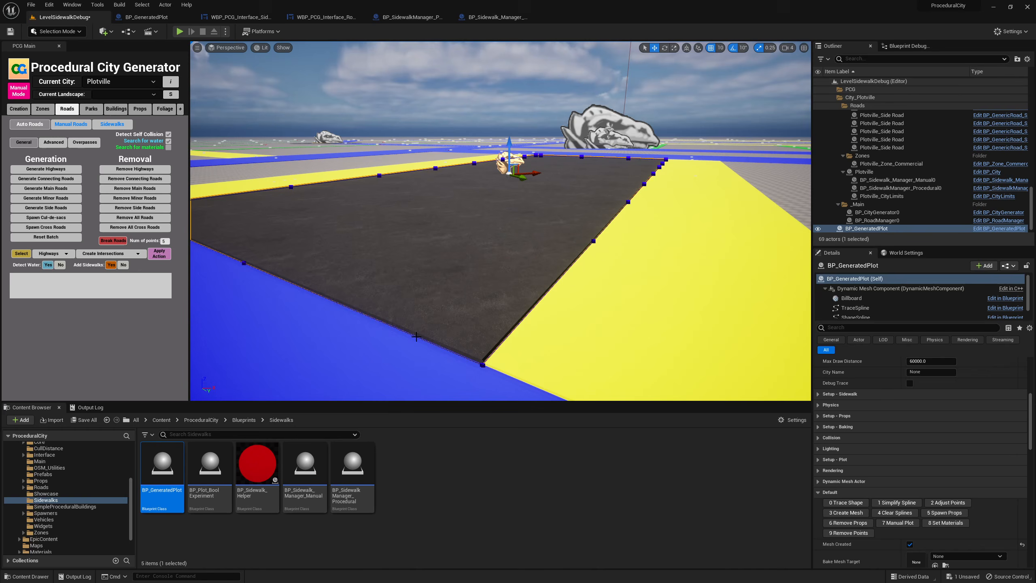
{"action": "left_click", "coordinate": [180, 31]}
{"action": "key", "text": "w"}
{"action": "key", "text": "d"}
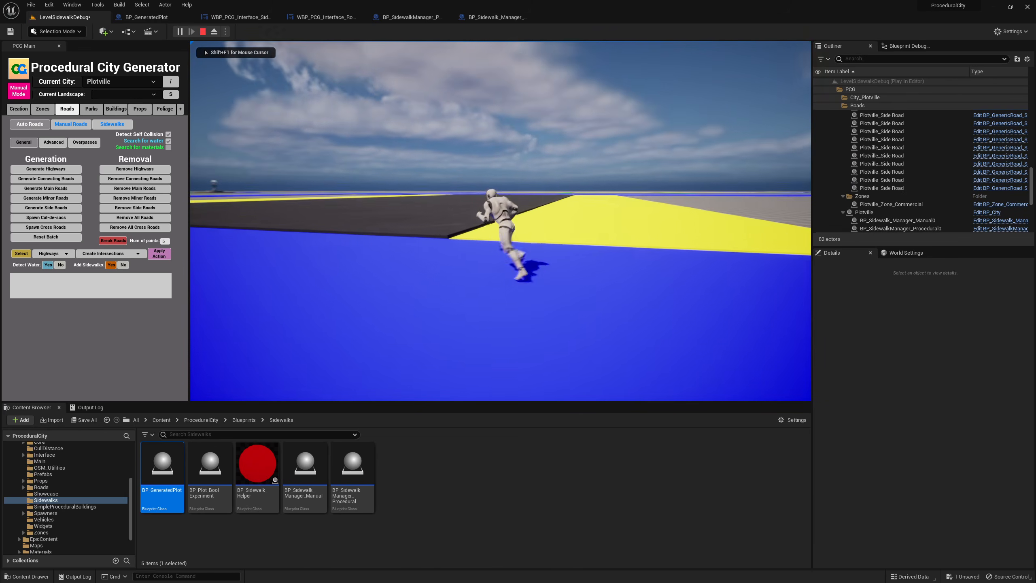
{"action": "key", "text": "w"}
{"action": "key", "text": "a"}
{"action": "key", "text": "w"}
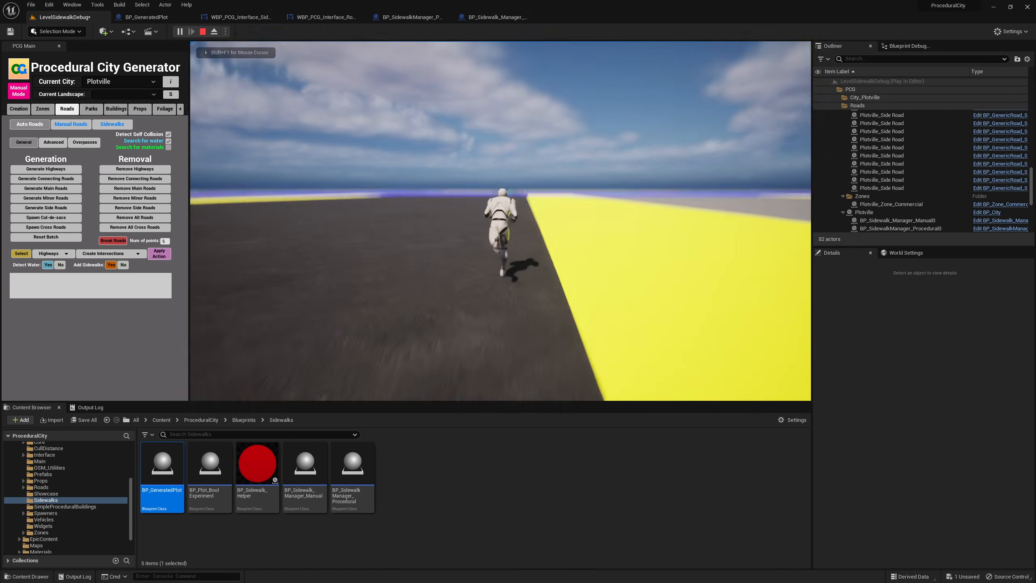
{"action": "key", "text": "w"}
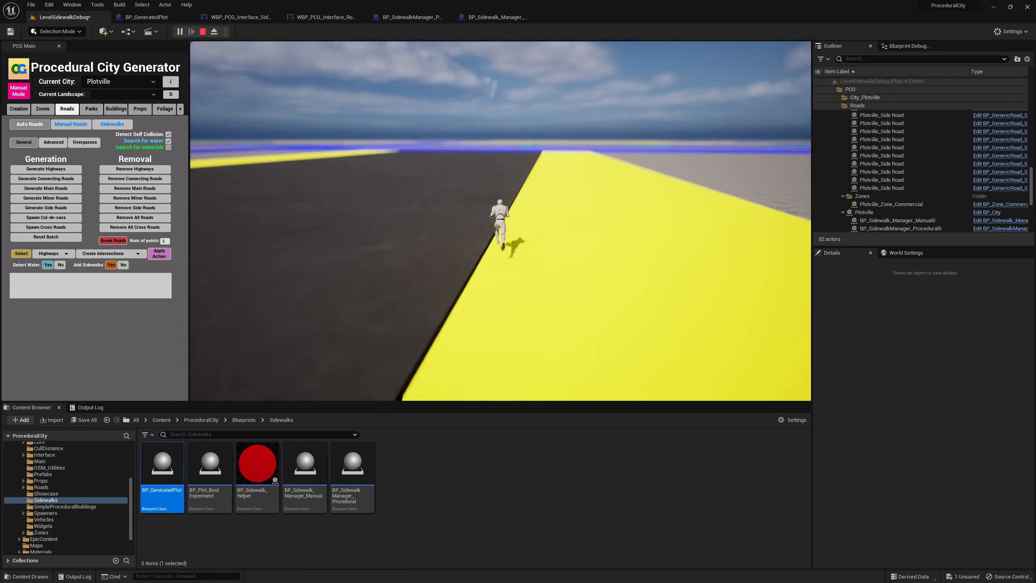
{"action": "key", "text": "space"}
{"action": "key", "text": "w"}
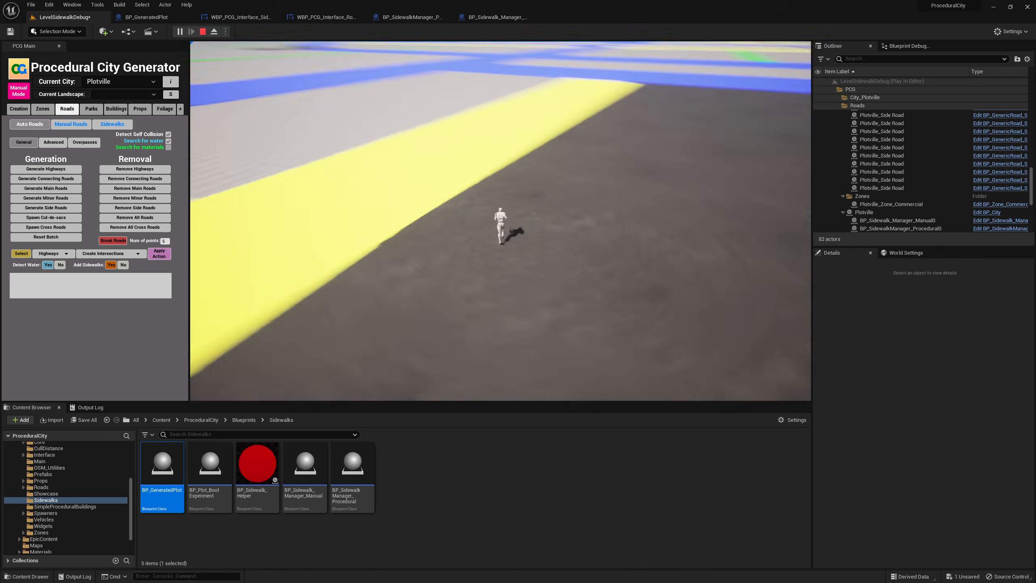
{"action": "key", "text": "a"}
{"action": "key", "text": "Escape"}
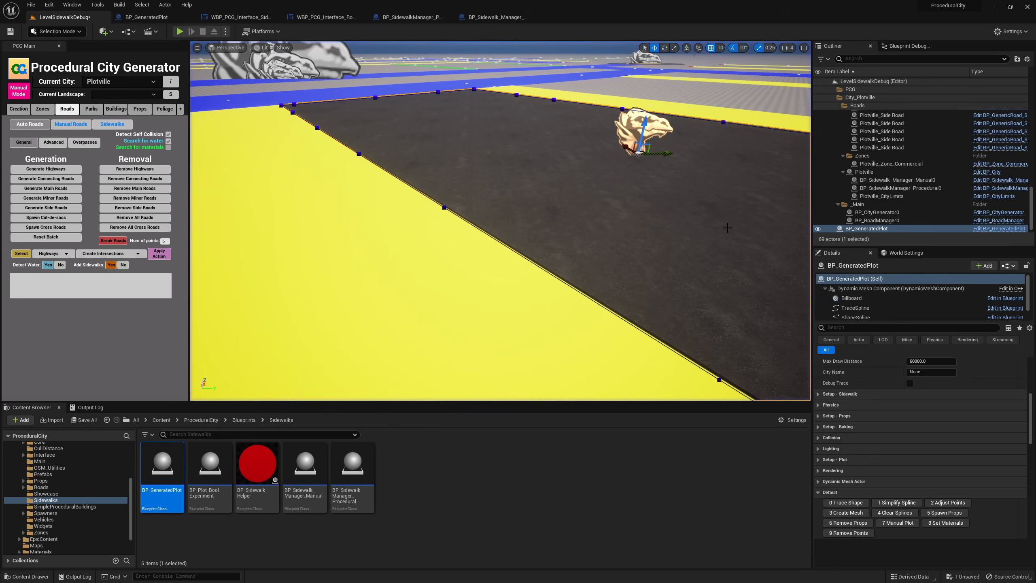
Move a middle spline point on the plot's long edge inward, away from the yellow road.
{"action": "right_click_drag", "start_coordinate": [523, 185], "coordinate": [561, 212]}
{"action": "key", "text": "s"}
{"action": "key", "text": "a"}
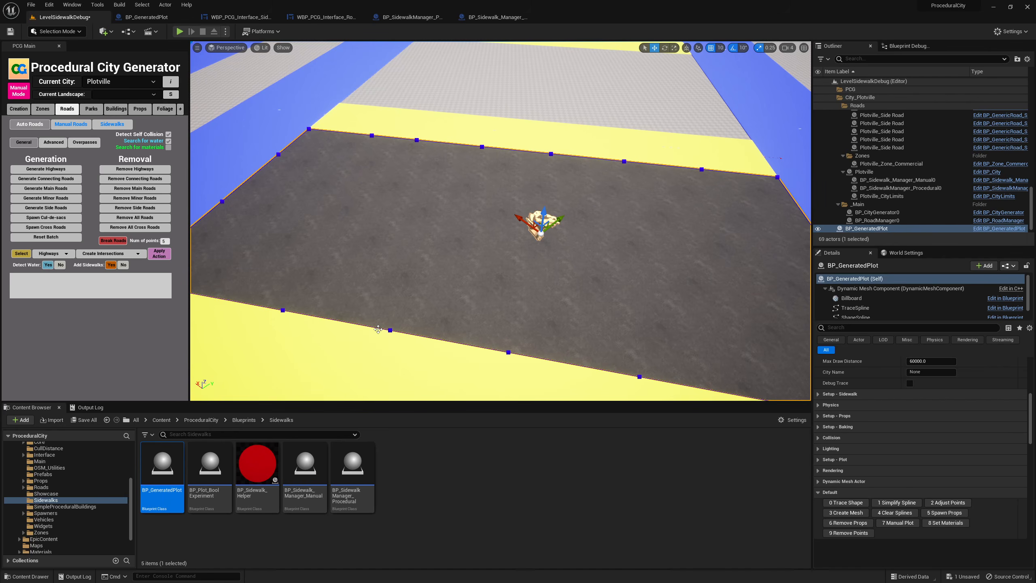
{"action": "left_click", "coordinate": [390, 330]}
{"action": "left_click_drag", "start_coordinate": [396, 311], "coordinate": [426, 240]}
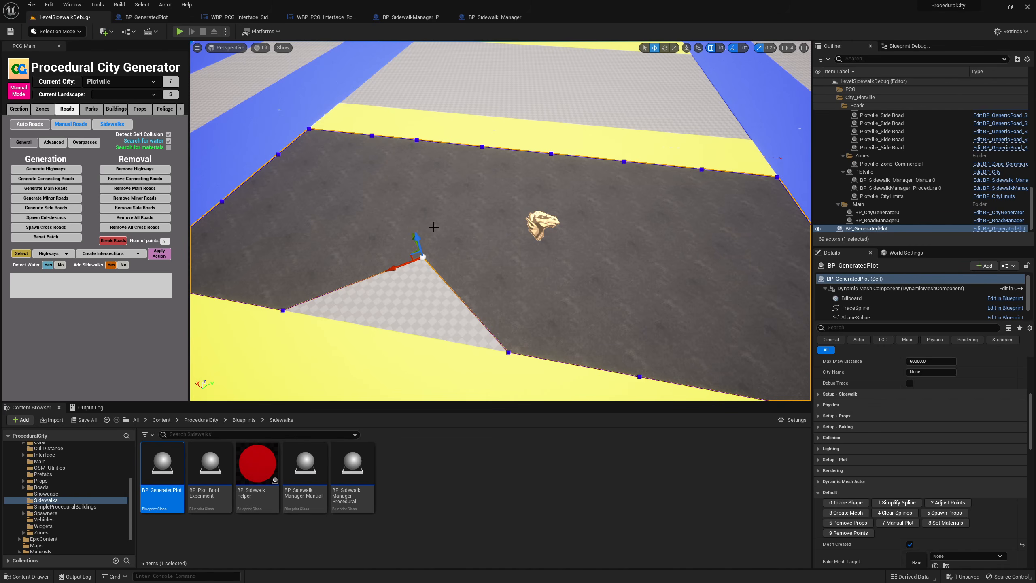
Move the displaced spline point back onto the yellow road's edge and deselect the plot.
{"action": "key", "text": "a"}
{"action": "right_click_drag", "start_coordinate": [433, 227], "coordinate": [567, 248]}
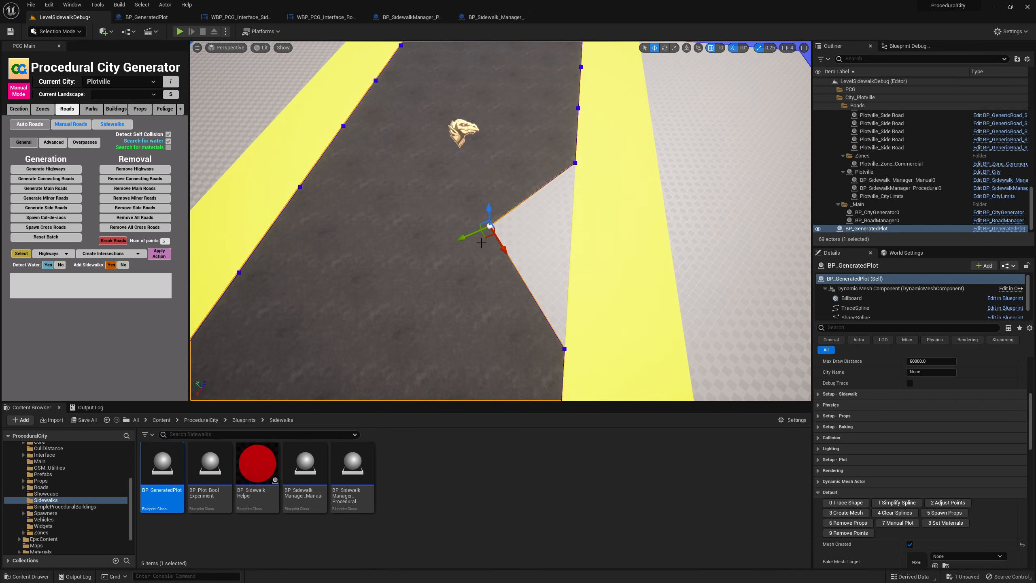
{"action": "left_click_drag", "start_coordinate": [485, 236], "coordinate": [564, 229]}
{"action": "right_click_drag", "start_coordinate": [564, 229], "coordinate": [564, 223]}
{"action": "key", "text": "d"}
{"action": "key", "text": "w"}
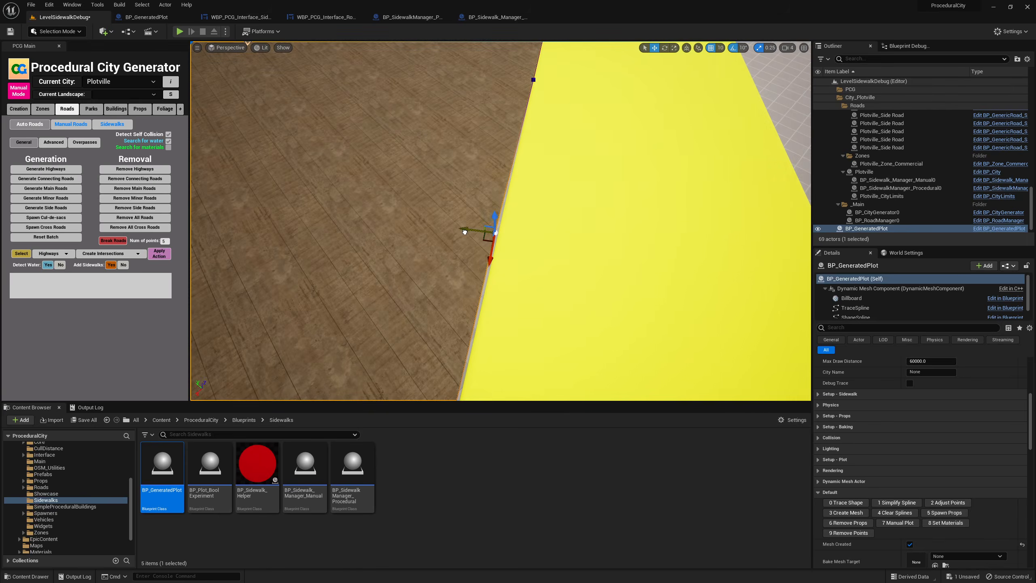
{"action": "left_click_drag", "start_coordinate": [464, 232], "coordinate": [467, 233]}
{"action": "right_click_drag", "start_coordinate": [550, 241], "coordinate": [496, 225]}
{"action": "key", "text": "s"}
{"action": "key", "text": "Escape"}
{"action": "key", "text": "s"}
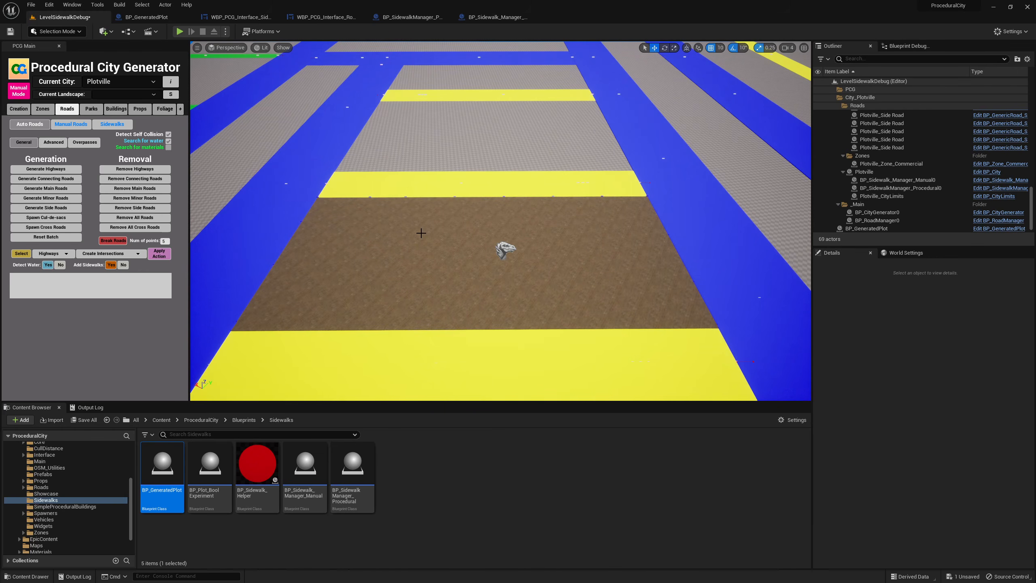
Select the generated plot, slow the camera speed to 2 and set the Plot Height to 50.
{"action": "right_click_drag", "start_coordinate": [587, 263], "coordinate": [512, 247]}
{"action": "left_click", "coordinate": [513, 246]}
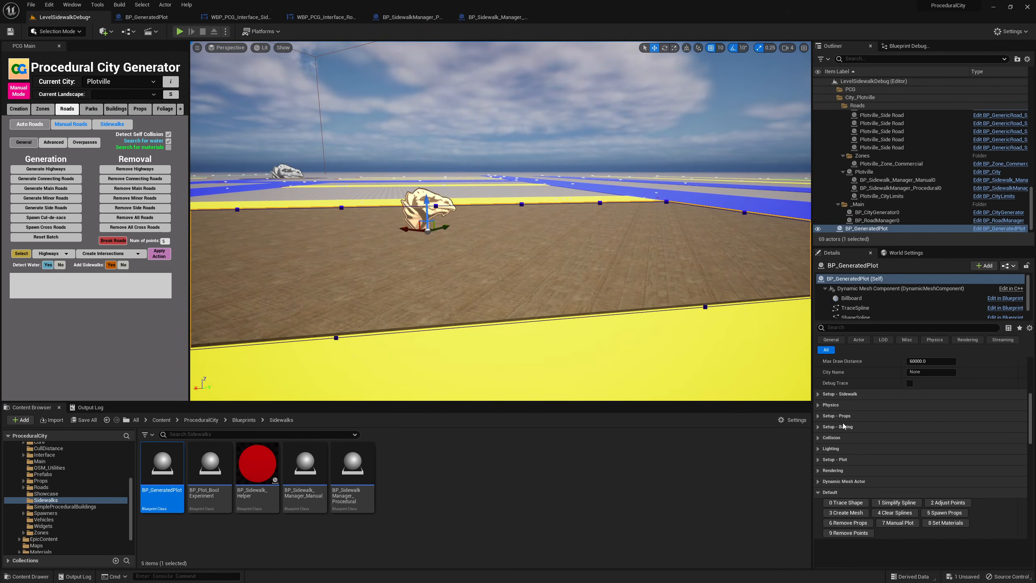
{"action": "left_click", "coordinate": [818, 460]}
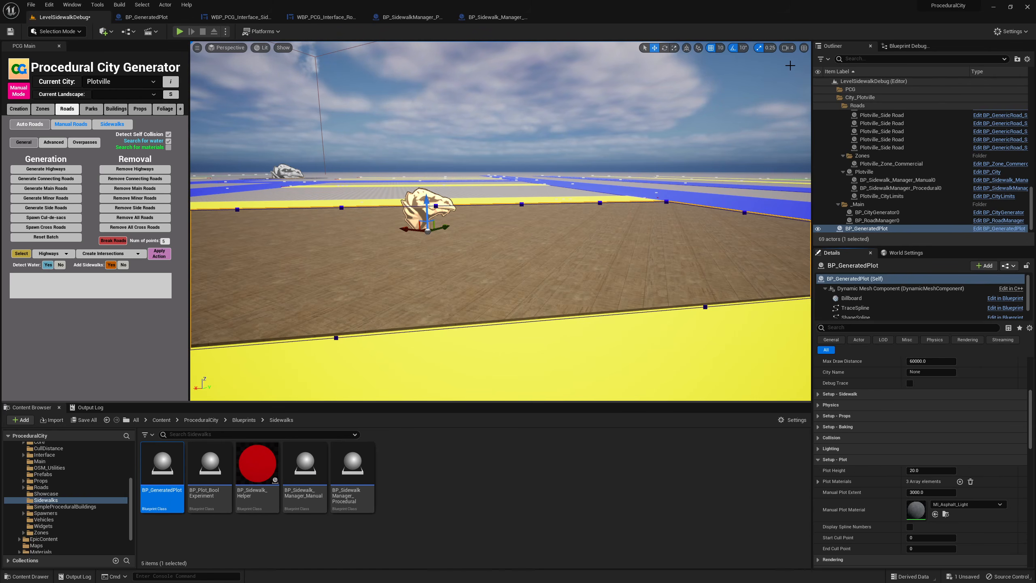
{"action": "left_click", "coordinate": [786, 48]}
{"action": "left_click", "coordinate": [793, 67]}
{"action": "key", "text": "w"}
{"action": "right_click_drag", "start_coordinate": [717, 137], "coordinate": [682, 166]}
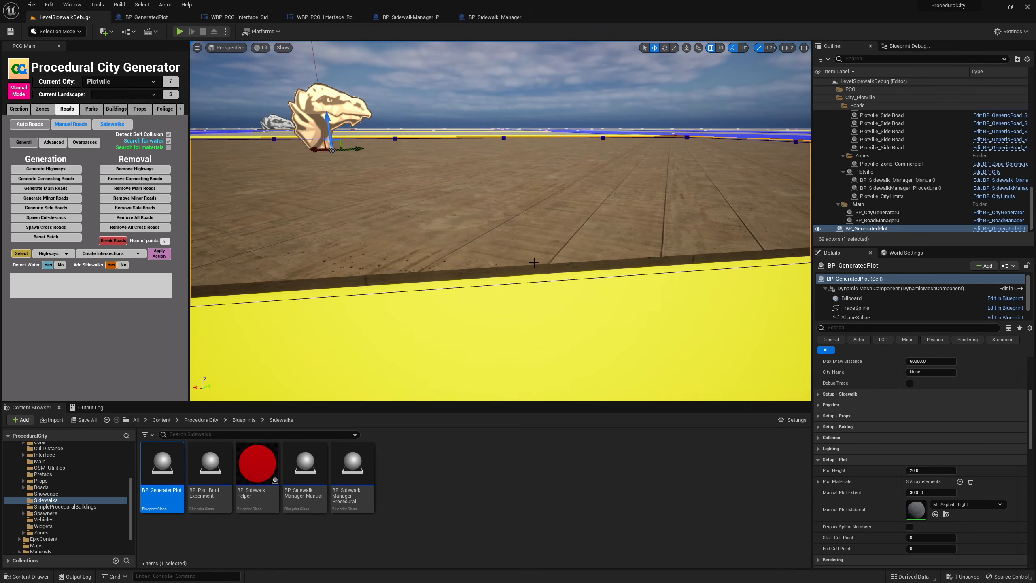
{"action": "left_click", "coordinate": [910, 471]}
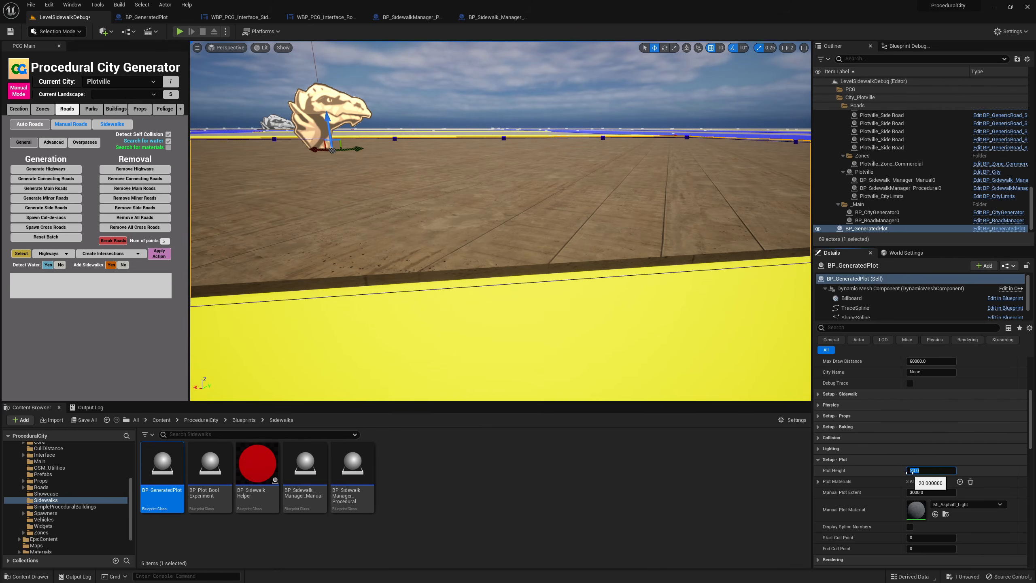
{"action": "key", "text": "Return"}
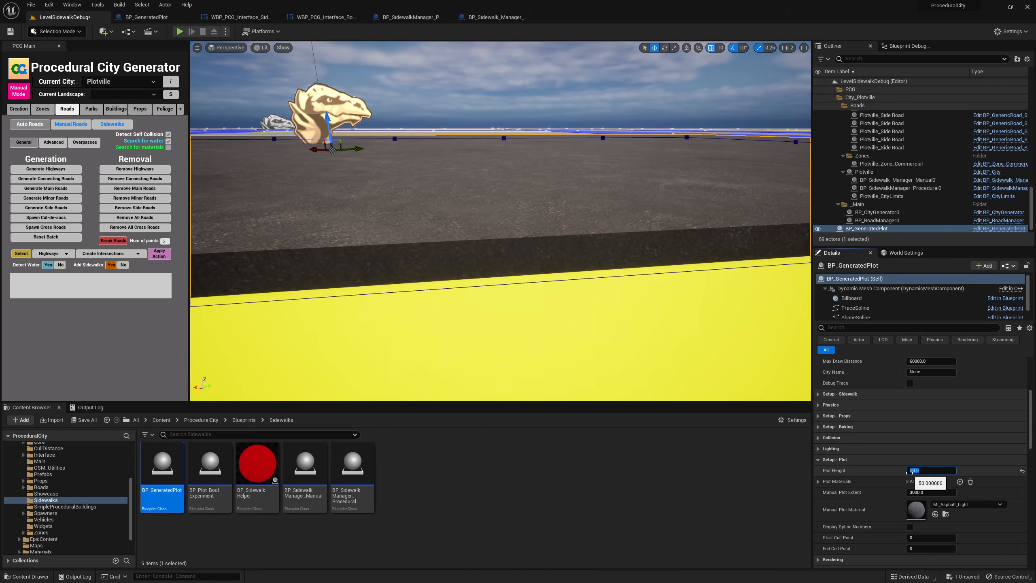
Try a Plot Height of 80 on the generated plot and restore it to 20.
{"action": "right_click_drag", "start_coordinate": [551, 207], "coordinate": [488, 233]}
{"action": "left_click", "coordinate": [897, 460]}
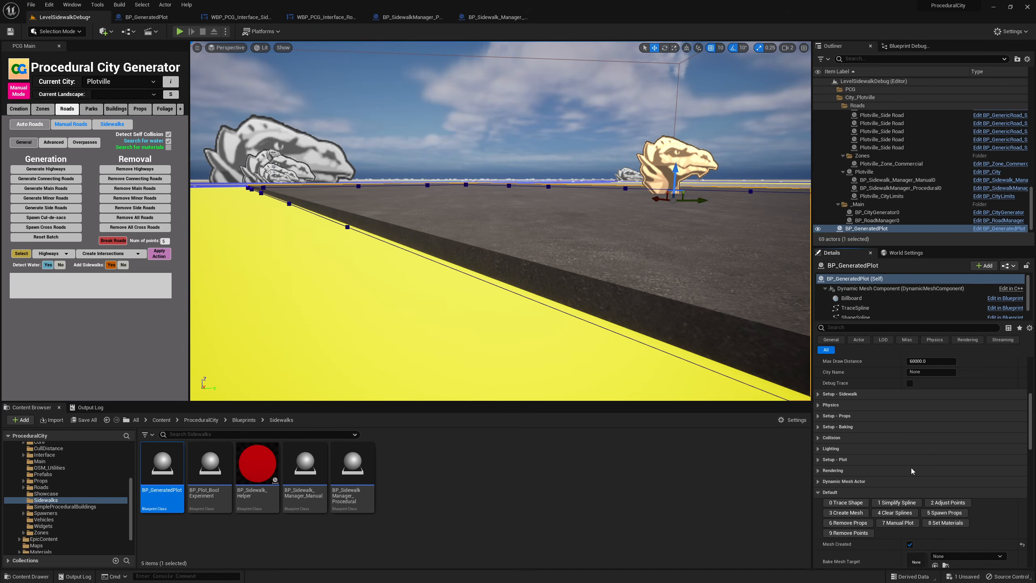
{"action": "left_click", "coordinate": [835, 460]}
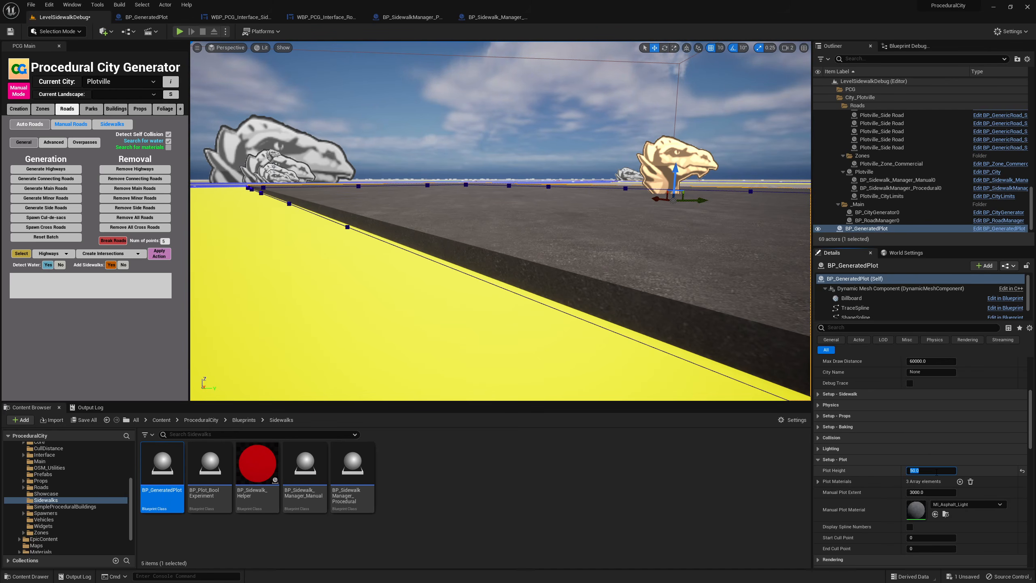
{"action": "type", "text": "80"}
{"action": "key", "text": "Return"}
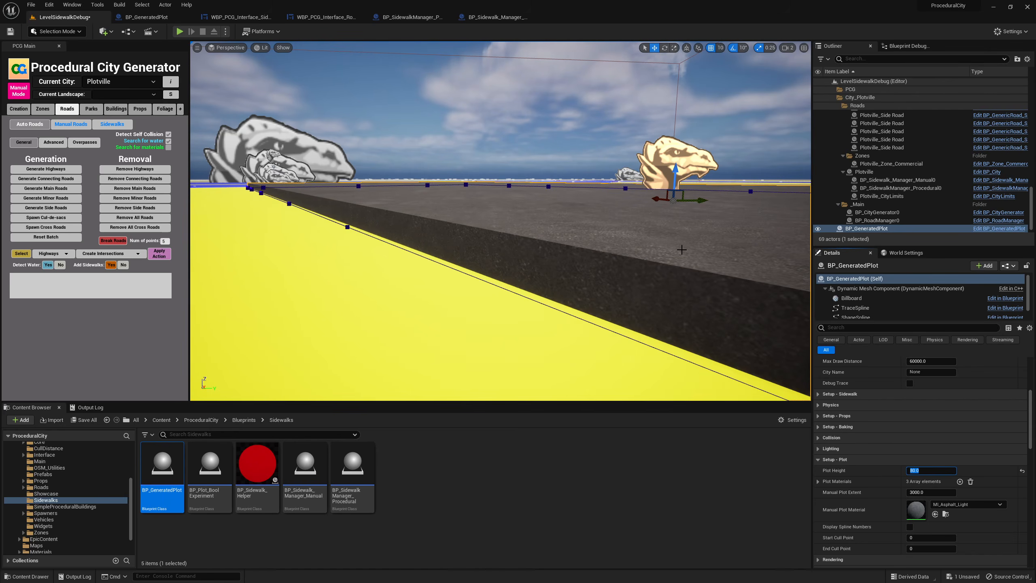
{"action": "type", "text": "20"}
{"action": "key", "text": "Return"}
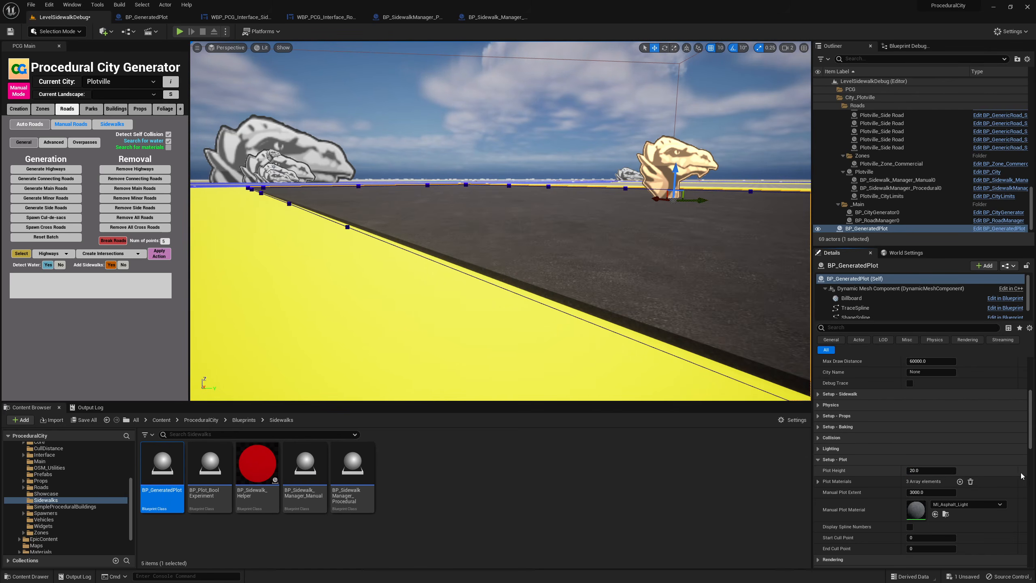
Enable Generate Side Walk in the generated plot's setup.
{"action": "right_click_drag", "start_coordinate": [584, 241], "coordinate": [635, 284]}
{"action": "key", "text": "e"}
{"action": "key", "text": "s"}
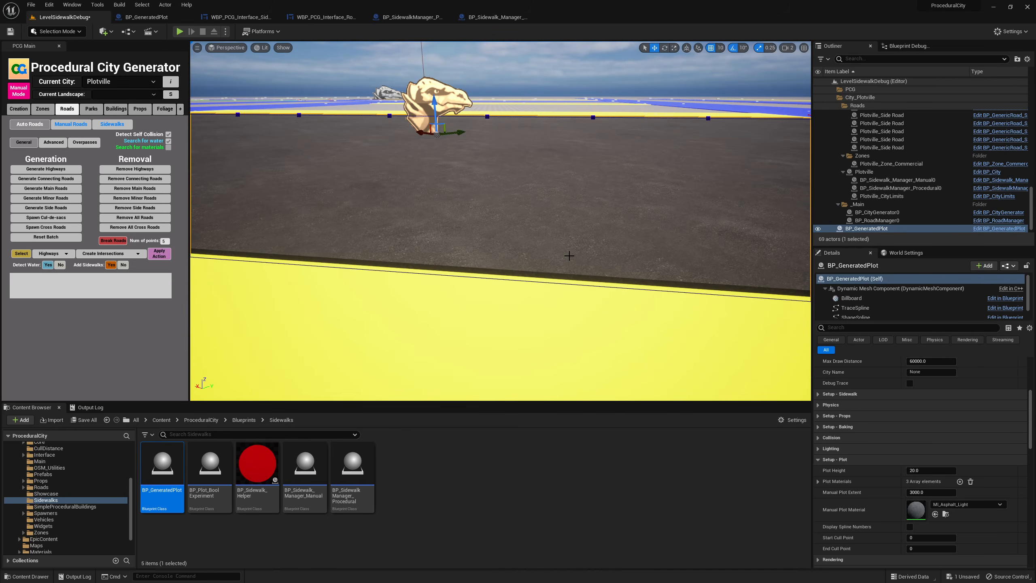
{"action": "scroll", "coordinate": [835, 446], "scroll_direction": "up", "scroll_amount": 4}
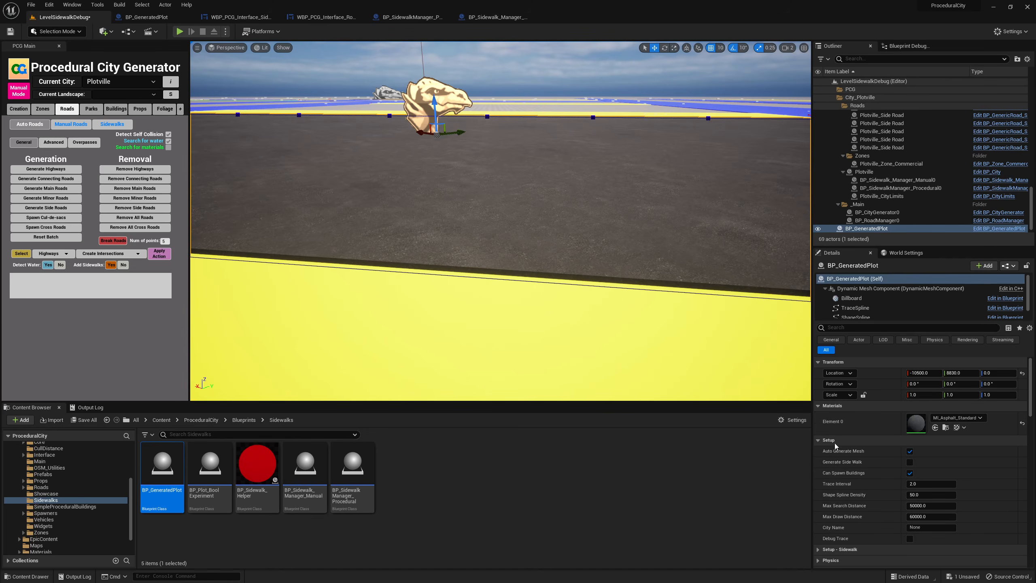
{"action": "left_click", "coordinate": [910, 462]}
Delete the extra spline point causing the jagged sidewalk at the plot corner beside the blue road.
{"action": "right_click_drag", "start_coordinate": [612, 294], "coordinate": [552, 318]}
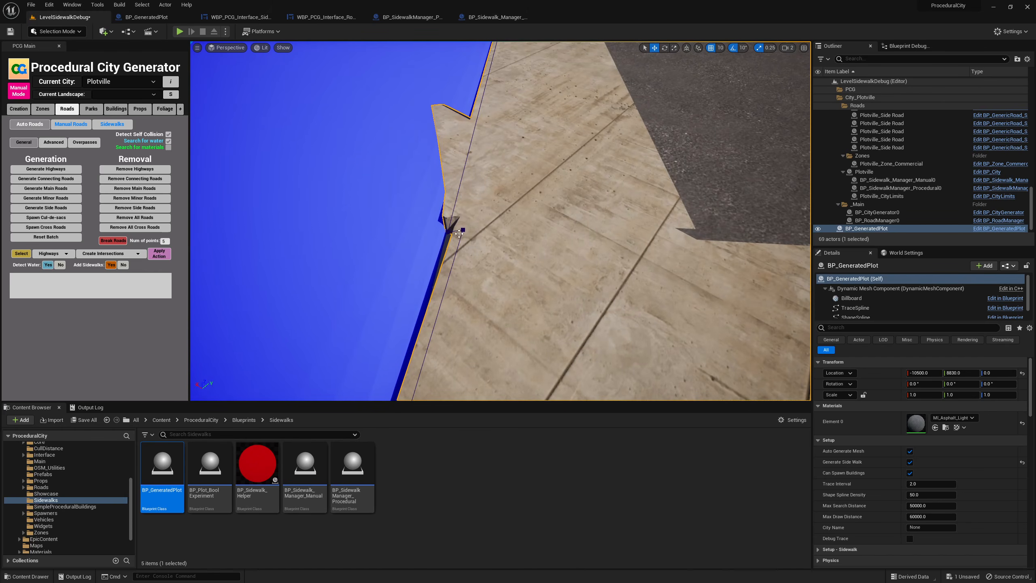
{"action": "left_click", "coordinate": [464, 229]}
{"action": "right_click", "coordinate": [463, 229]}
{"action": "left_click", "coordinate": [473, 244]}
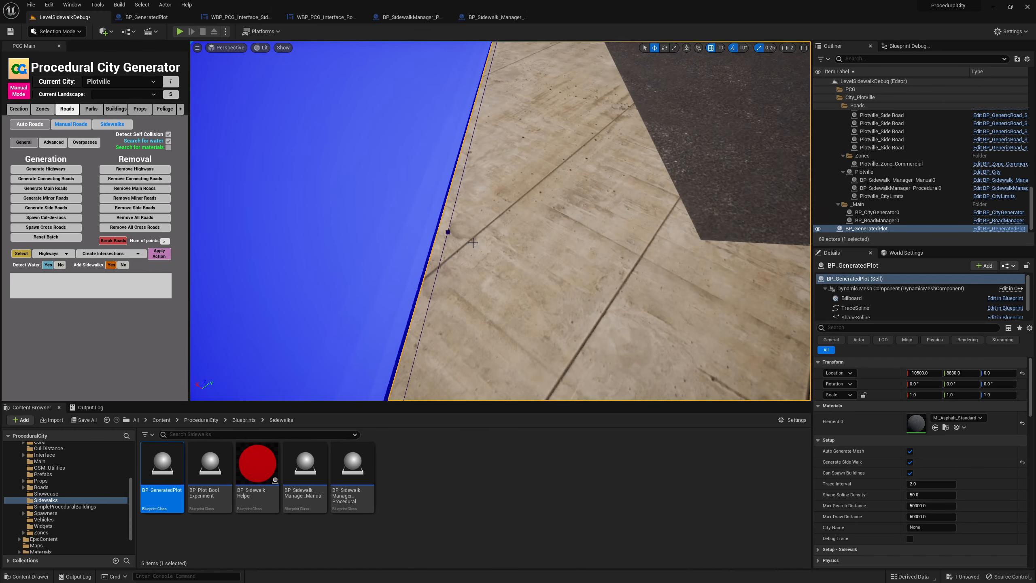
Delete the surplus spline point causing the spike at the plot corner between the blue and yellow roads, and deselect the plot.
{"action": "right_click_drag", "start_coordinate": [473, 242], "coordinate": [653, 207]}
{"action": "right_click_drag", "start_coordinate": [412, 241], "coordinate": [480, 278]}
{"action": "left_click", "coordinate": [469, 296]}
{"action": "right_click", "coordinate": [471, 295]}
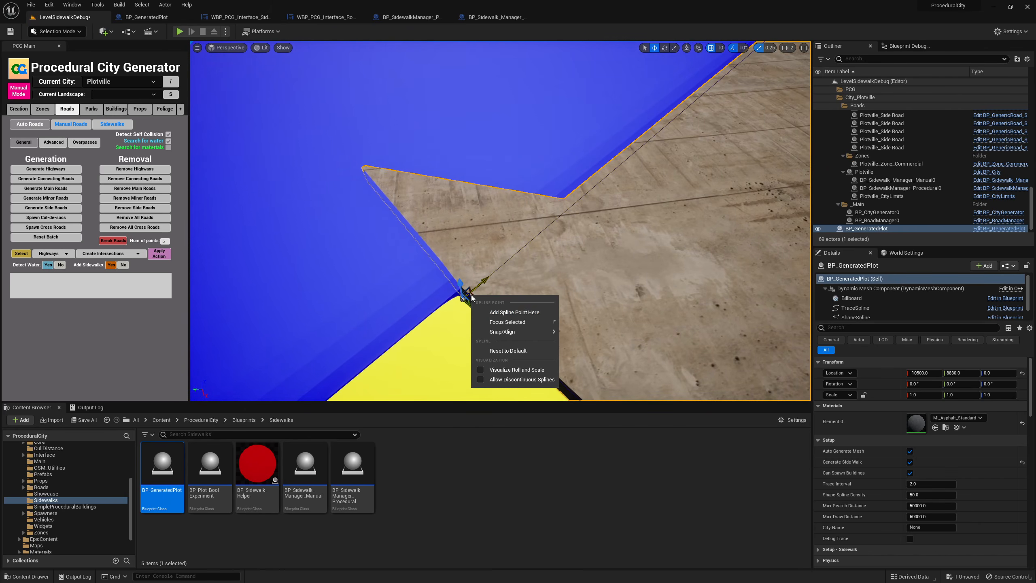
{"action": "left_click", "coordinate": [489, 315]}
{"action": "right_click", "coordinate": [471, 297]}
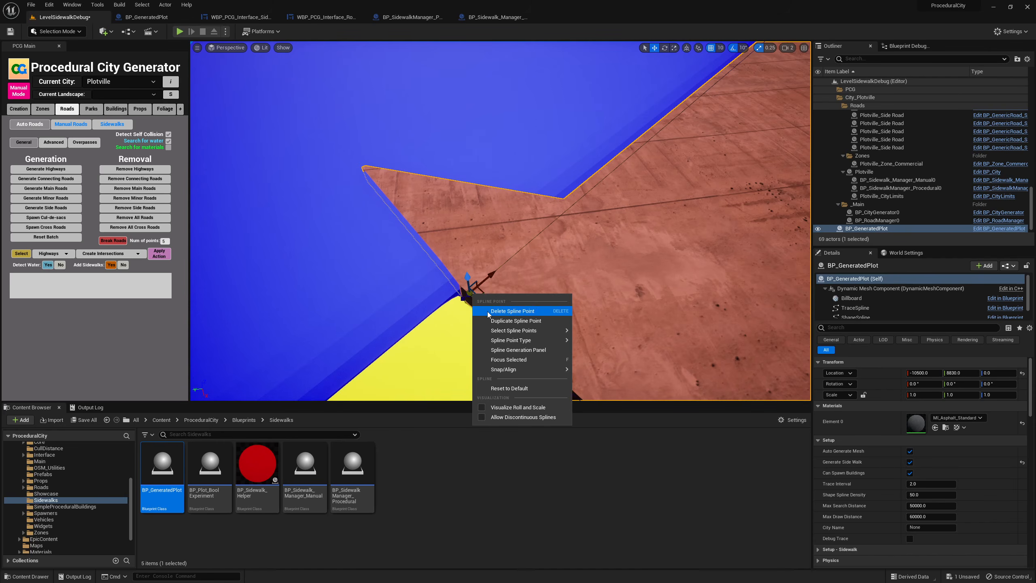
{"action": "left_click", "coordinate": [487, 311]}
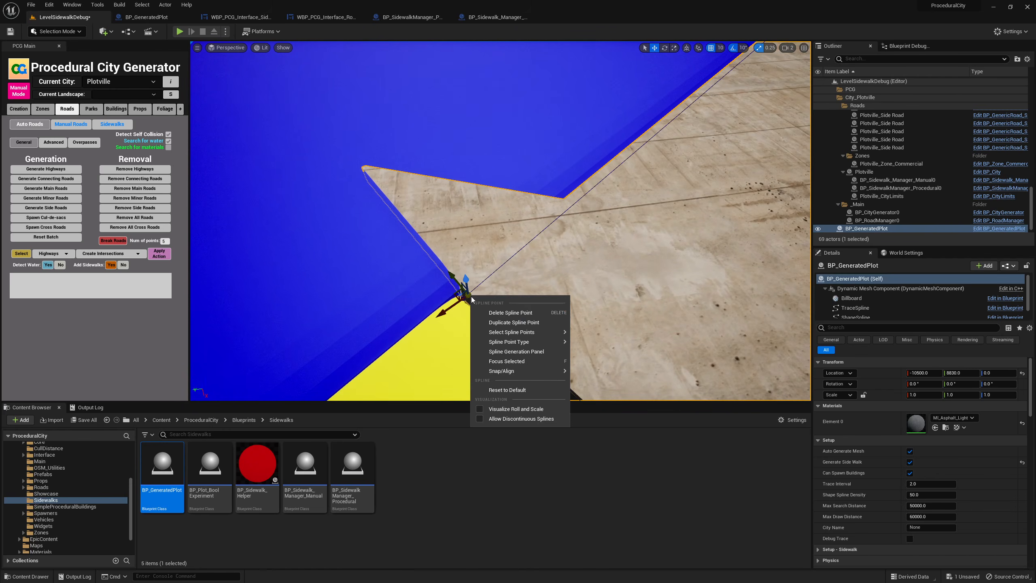
{"action": "right_click_drag", "start_coordinate": [485, 316], "coordinate": [541, 270]}
{"action": "key", "text": "Escape"}
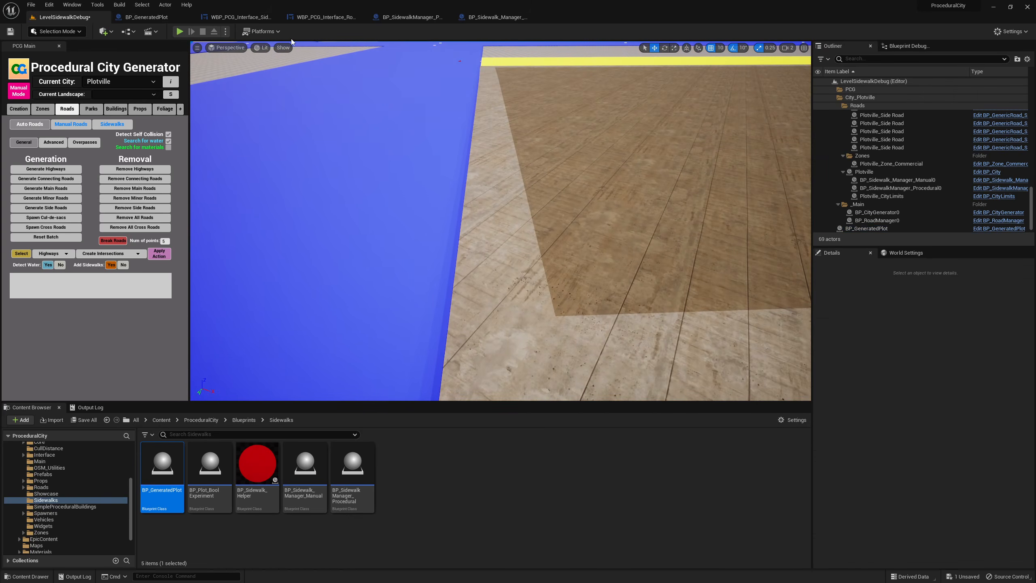
Play-test the level by running the character along the plot's sidewalk and around its corners, and end the session.
{"action": "left_click", "coordinate": [179, 32]}
{"action": "key", "text": "w"}
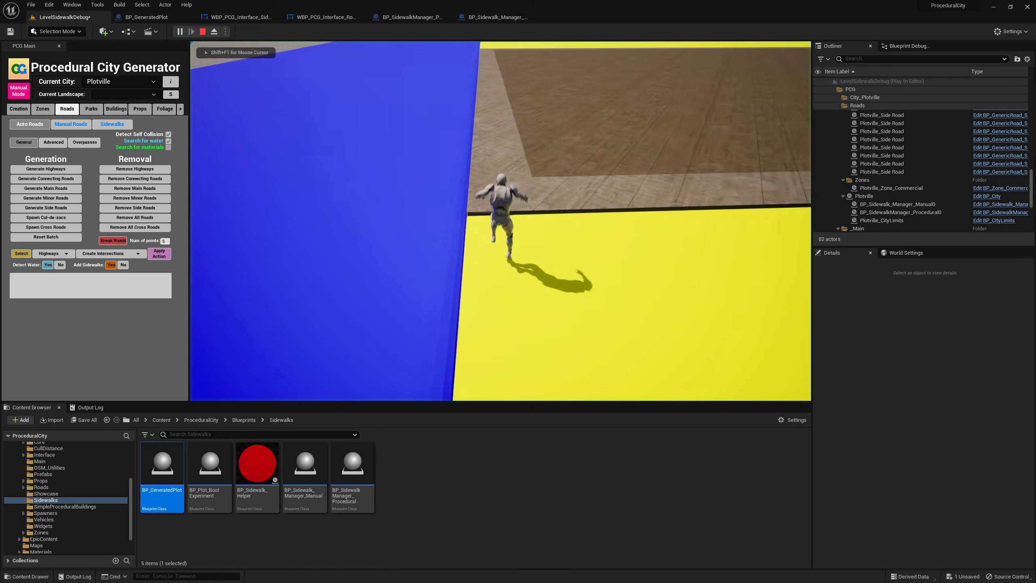
{"action": "key", "text": "w"}
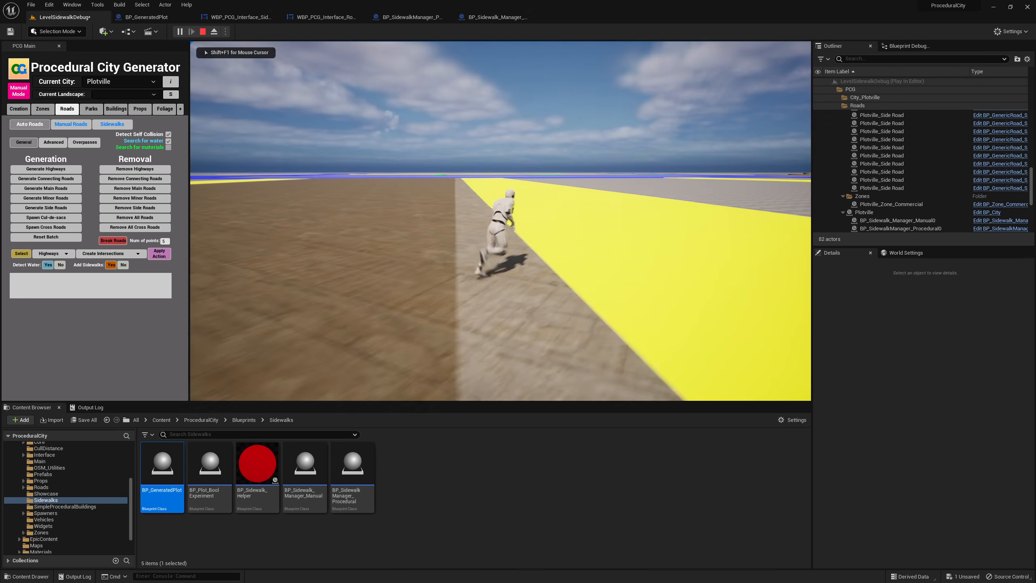
{"action": "key", "text": "w"}
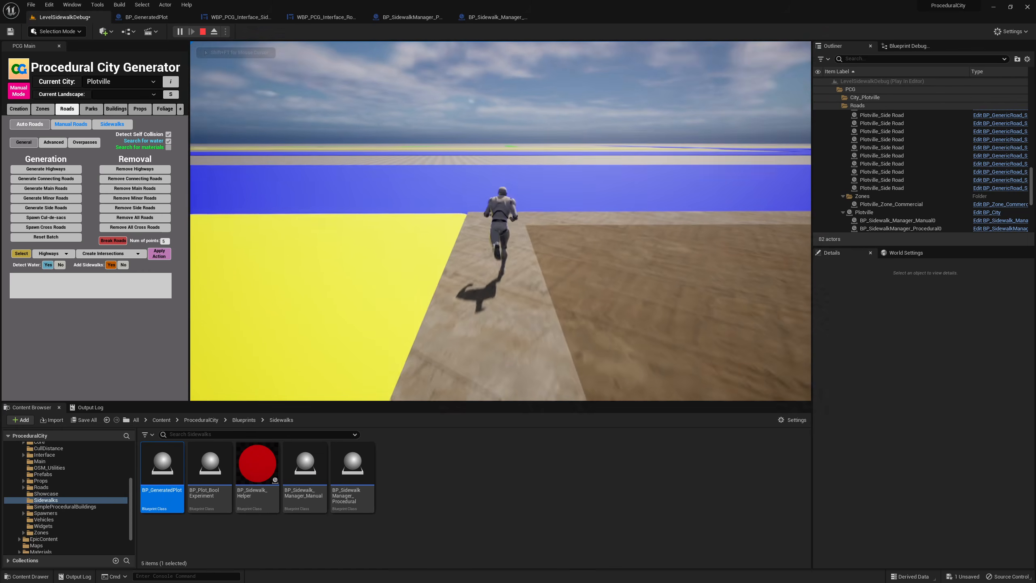
{"action": "key", "text": "w"}
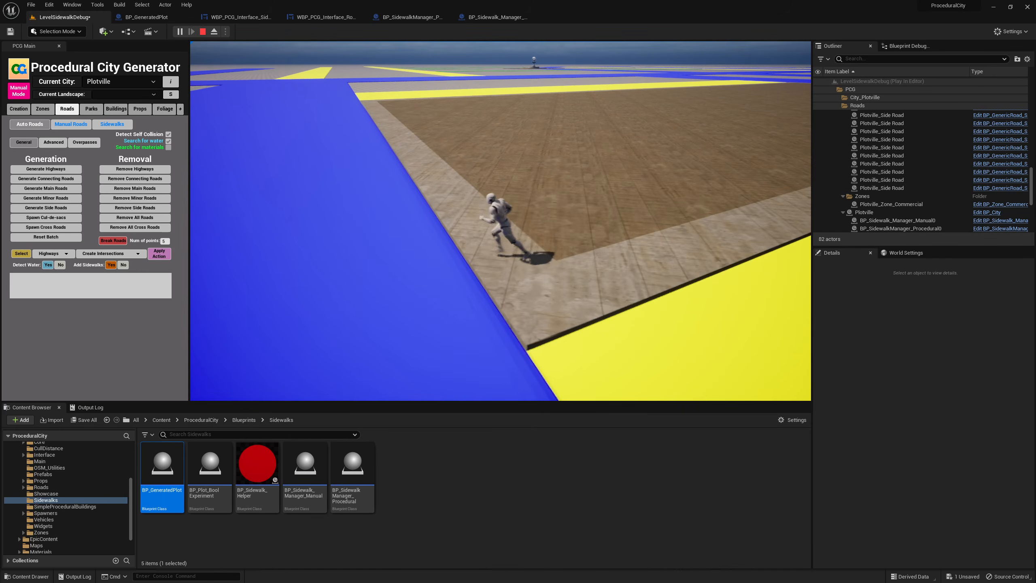
{"action": "key", "text": "Escape"}
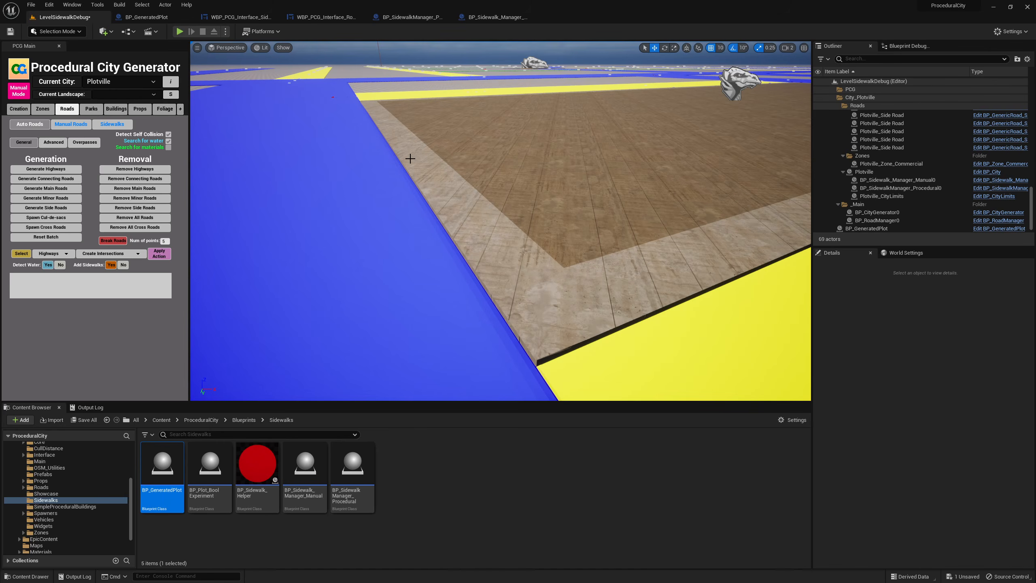
Select the generated plot, collapse its general Setup settings and expose the Setup - Sidewalk settings.
{"action": "left_click", "coordinate": [605, 193]}
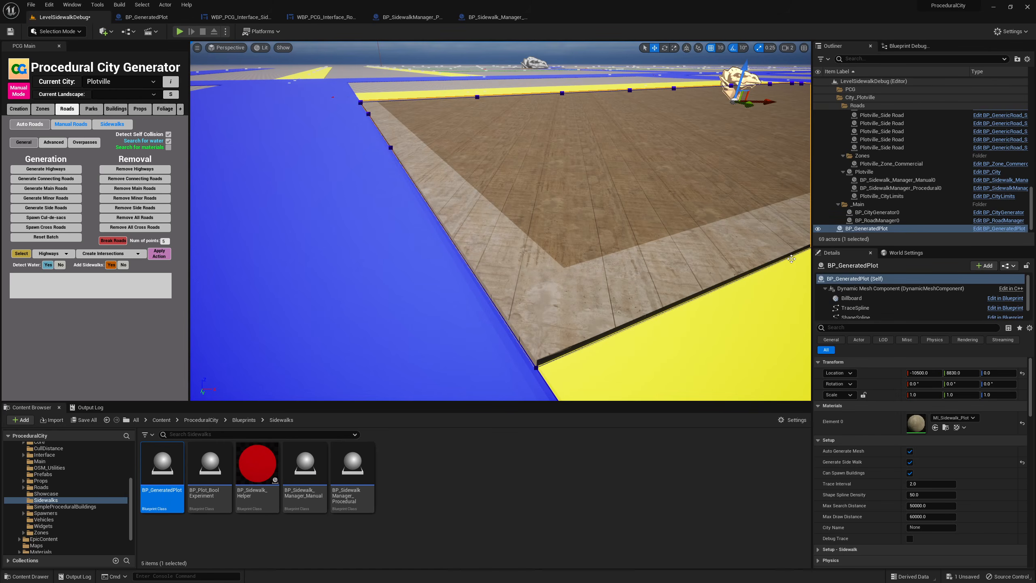
{"action": "left_click", "coordinate": [819, 440]}
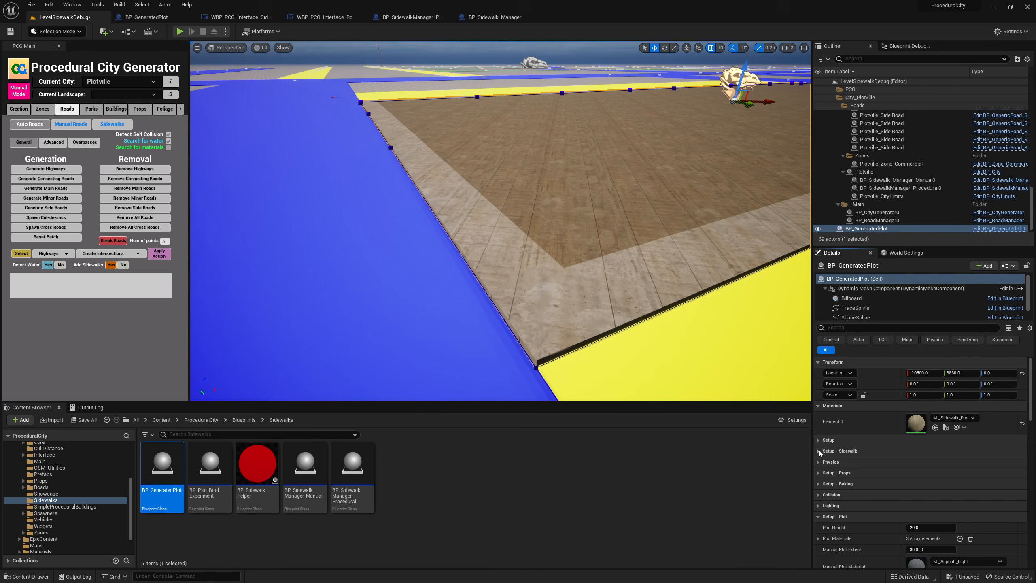
{"action": "left_click", "coordinate": [820, 451]}
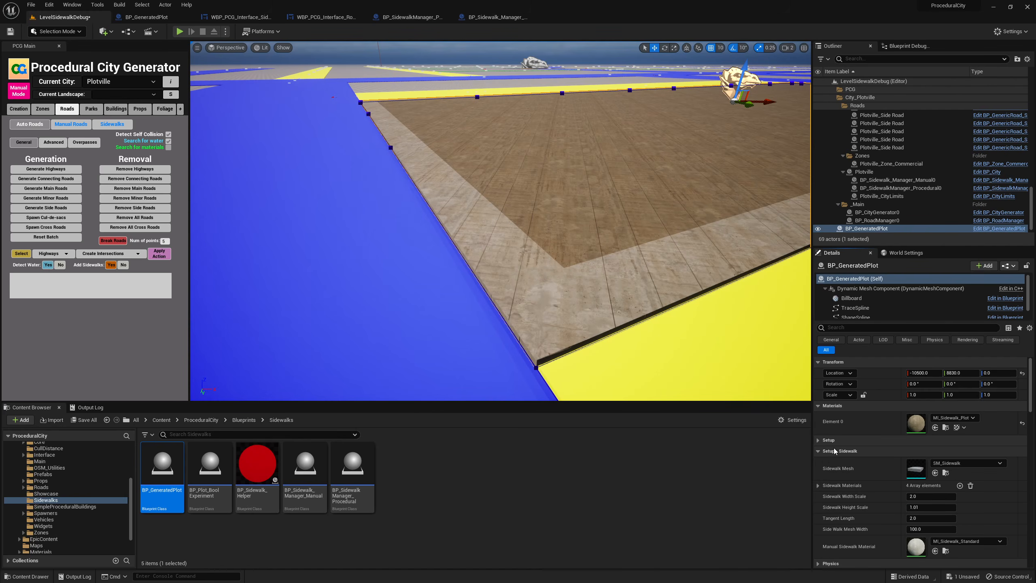
{"action": "scroll", "coordinate": [841, 448], "scroll_direction": "down", "scroll_amount": 1}
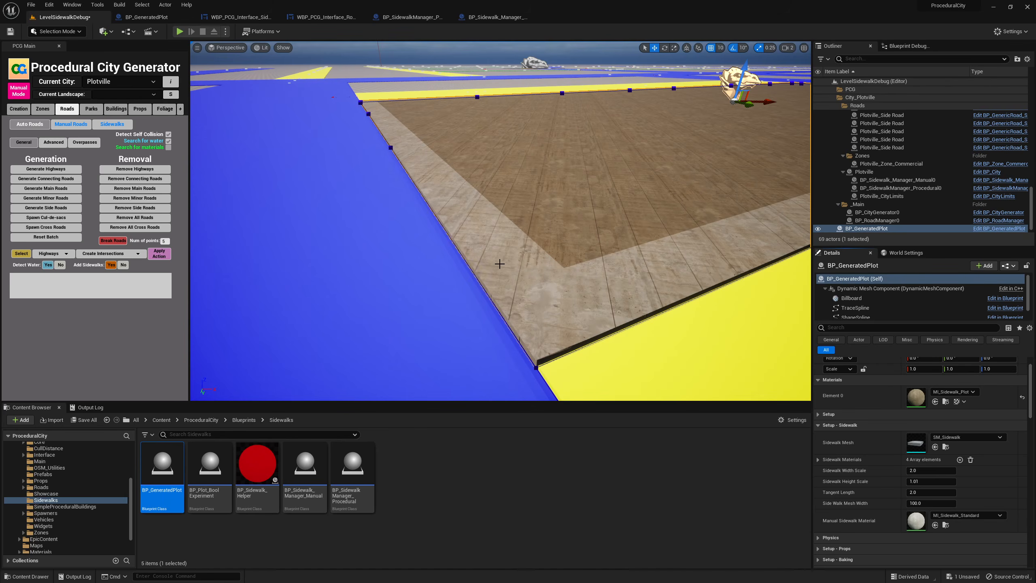
Try Sidewalk Width Scale values of 1, 3 and 5 on the generated plot.
{"action": "left_click", "coordinate": [933, 472]}
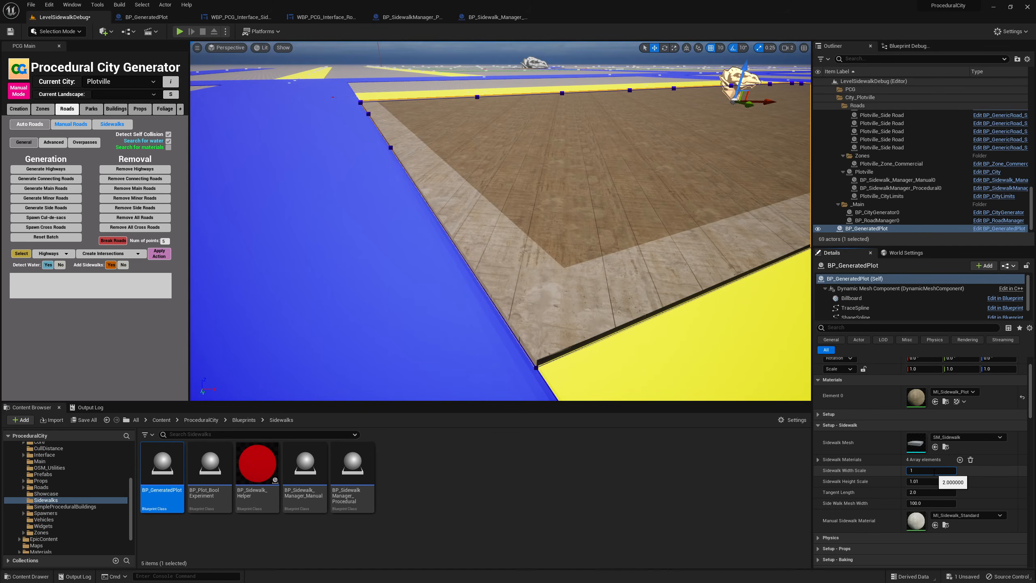
{"action": "key", "text": "Return"}
{"action": "right_click_drag", "start_coordinate": [591, 229], "coordinate": [612, 269]}
{"action": "left_click", "coordinate": [935, 471]}
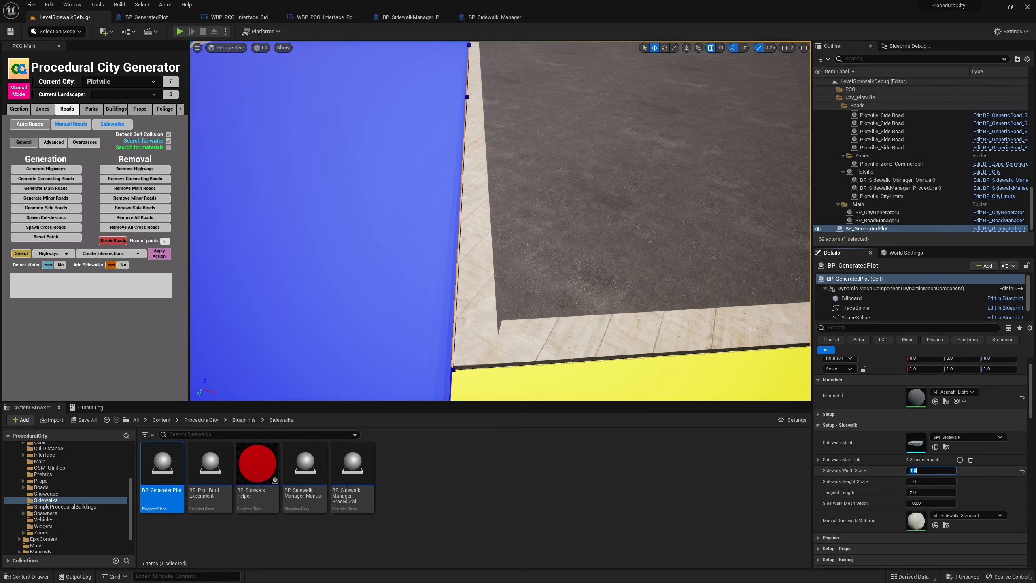
{"action": "type", "text": "3"}
{"action": "key", "text": "Return"}
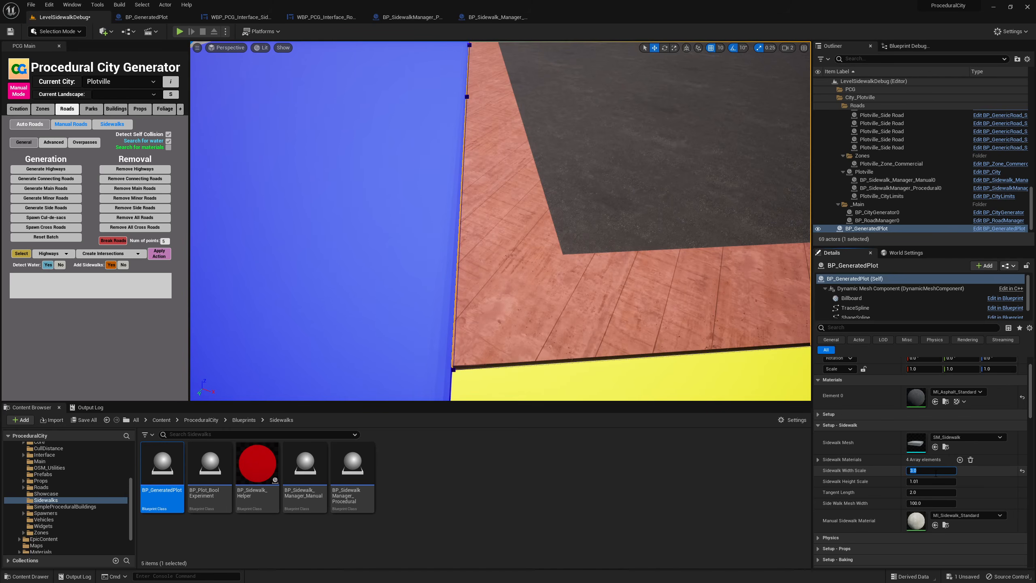
{"action": "key", "text": "Return"}
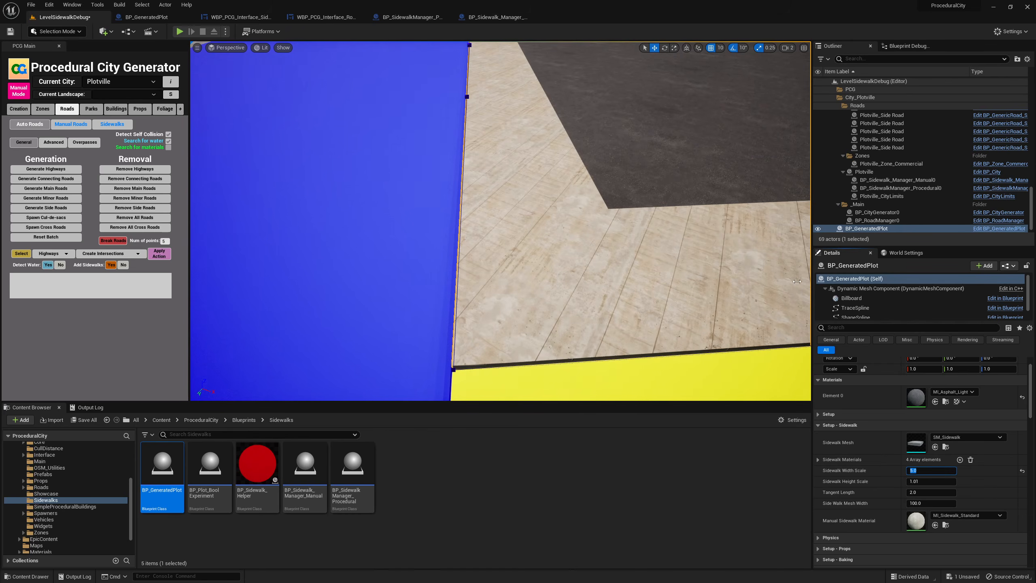
{"action": "right_click_drag", "start_coordinate": [681, 227], "coordinate": [649, 232]}
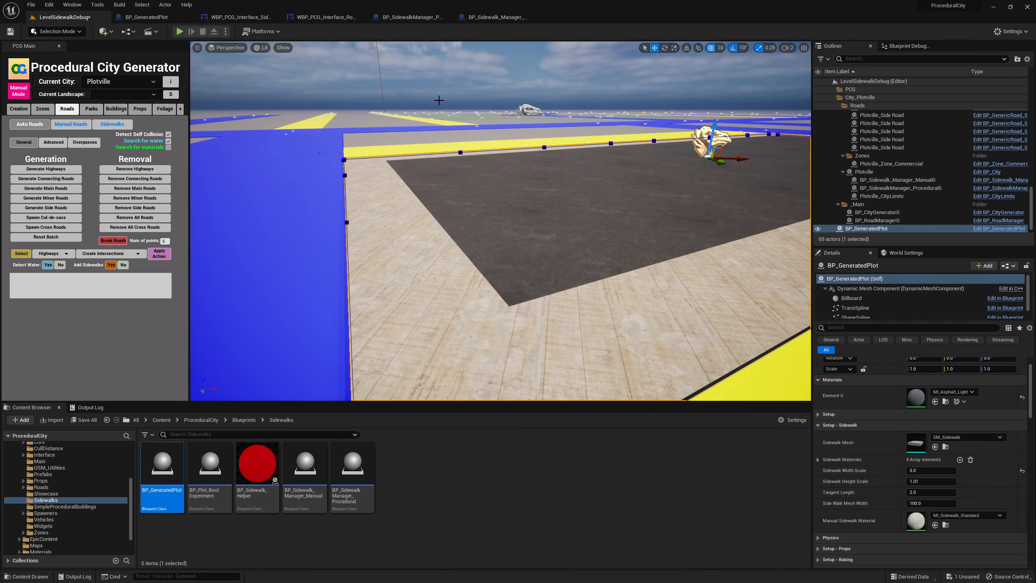
Play-test the widened sidewalk by running the character along it beside the yellow road, and end the session.
{"action": "left_click", "coordinate": [179, 31]}
{"action": "key", "text": "w"}
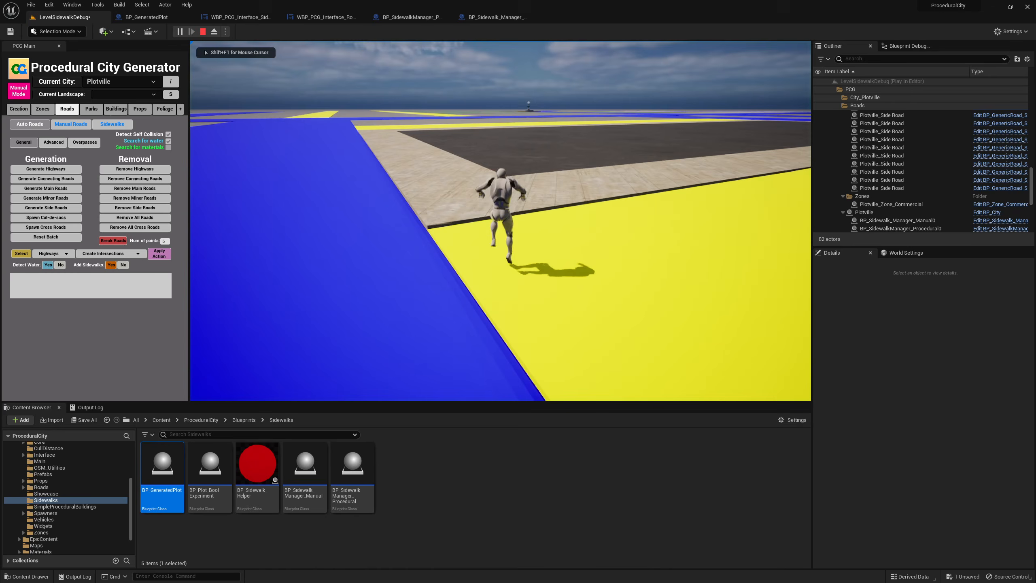
{"action": "key", "text": "w"}
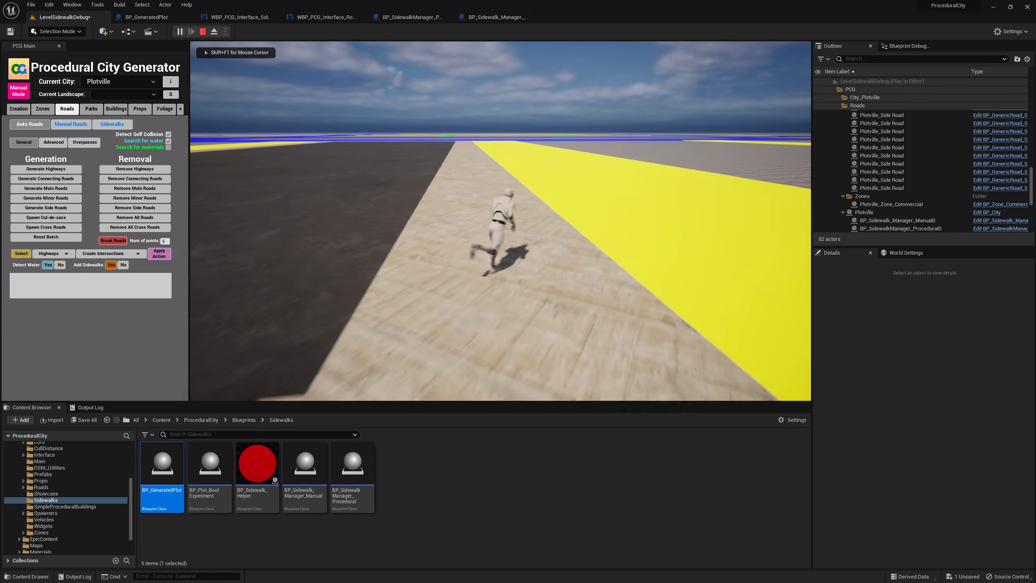
{"action": "key", "text": "w"}
{"action": "key", "text": "a"}
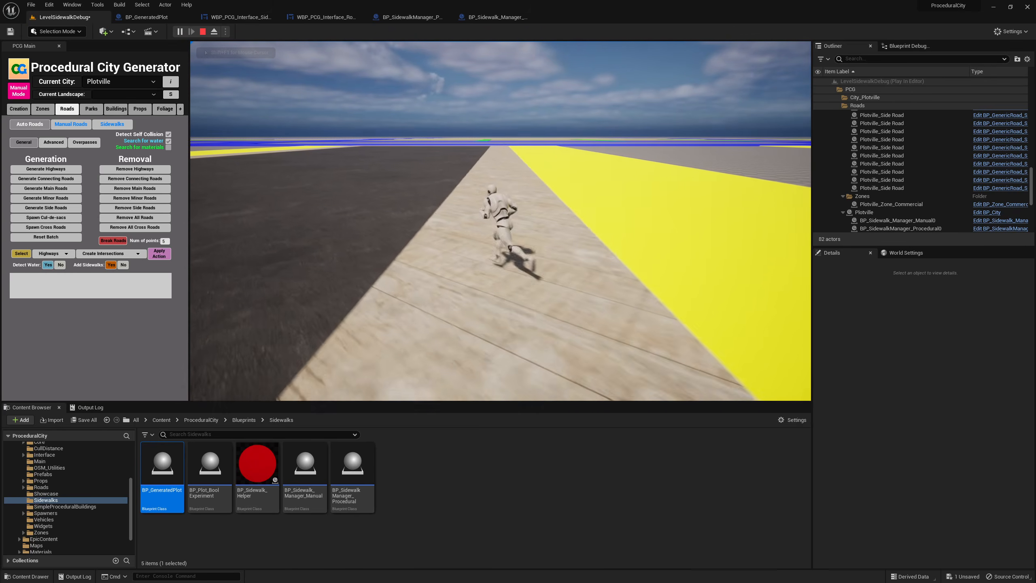
{"action": "key", "text": "d"}
{"action": "key", "text": "w"}
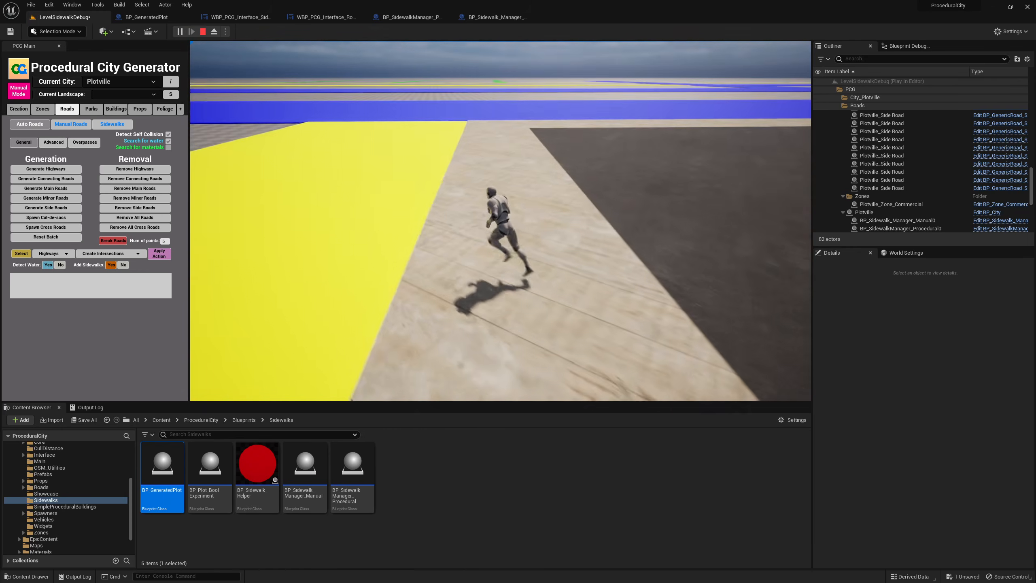
{"action": "key", "text": "w"}
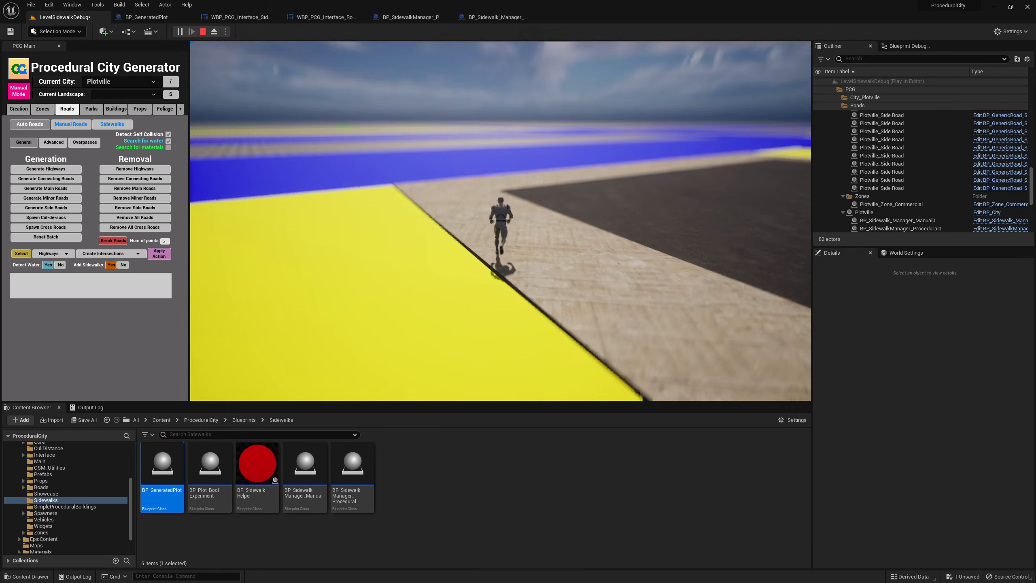
{"action": "key", "text": "Escape"}
Set the generated plot's Sidewalk Height Scale to 1.5 and inspect the raised inner curb.
{"action": "key", "text": "a"}
{"action": "right_click_drag", "start_coordinate": [444, 242], "coordinate": [485, 245]}
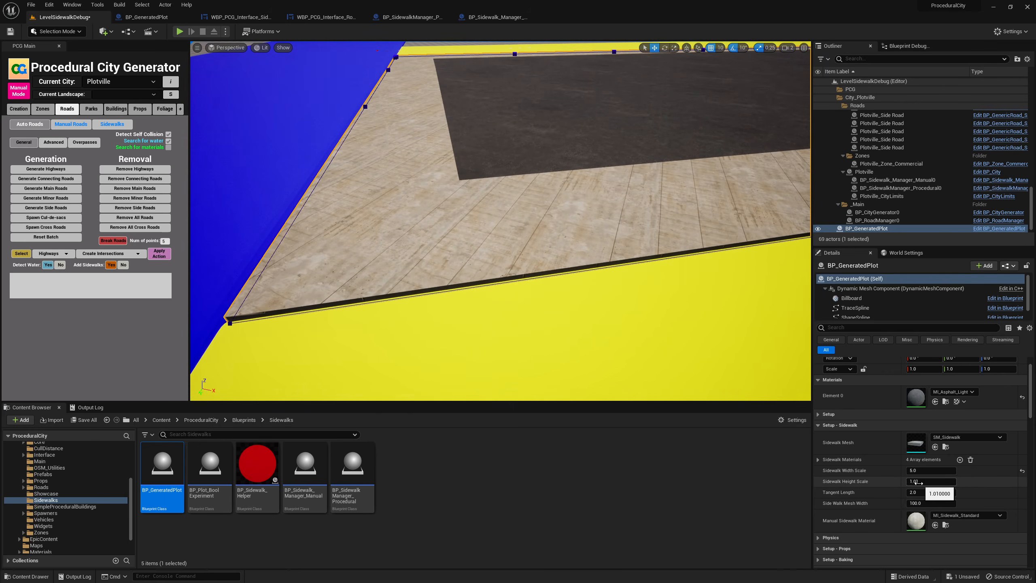
{"action": "right_click_drag", "start_coordinate": [618, 296], "coordinate": [615, 257]}
{"action": "key", "text": "a"}
{"action": "key", "text": "e"}
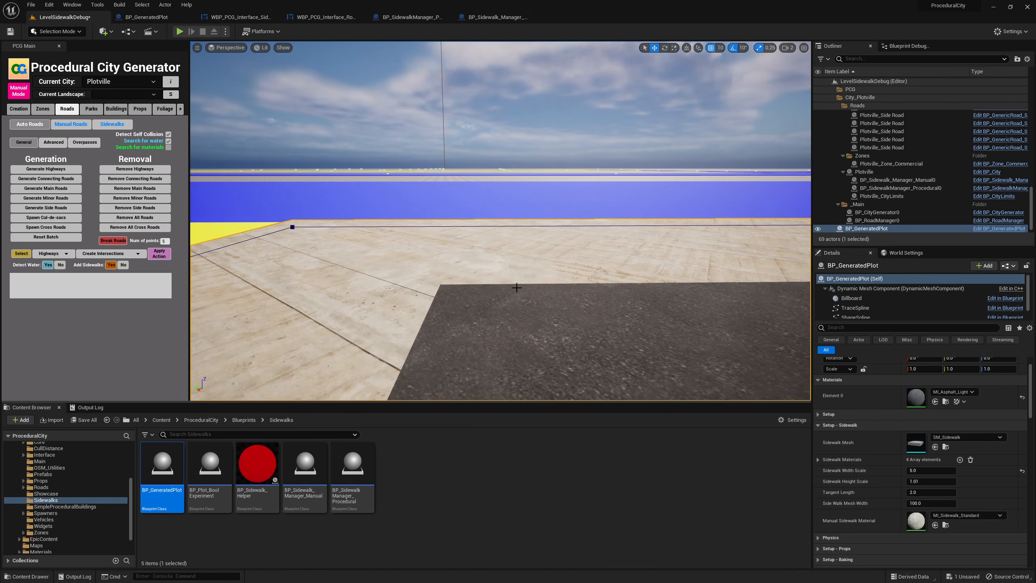
{"action": "left_click", "coordinate": [933, 482]}
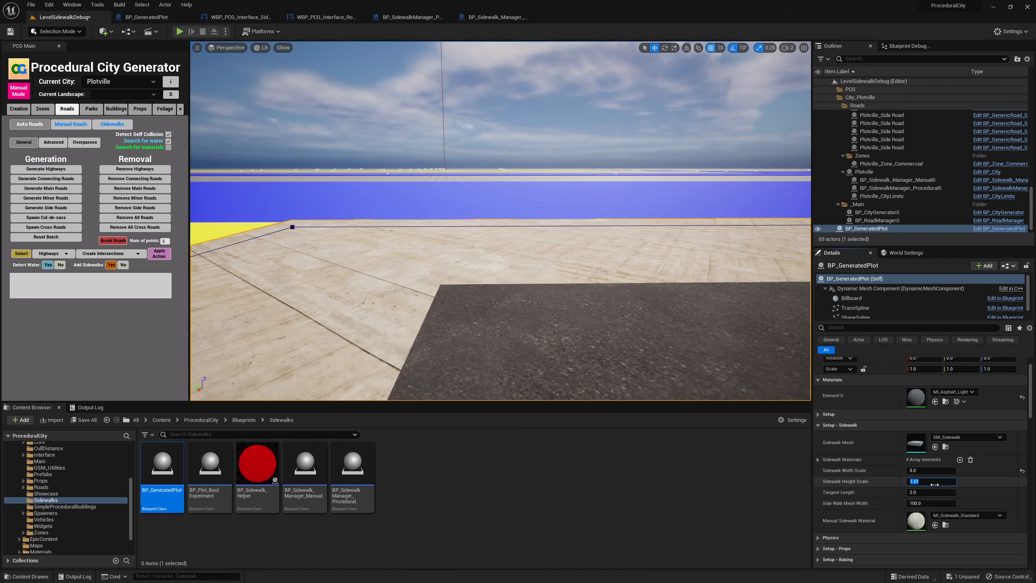
{"action": "type", "text": "1."}
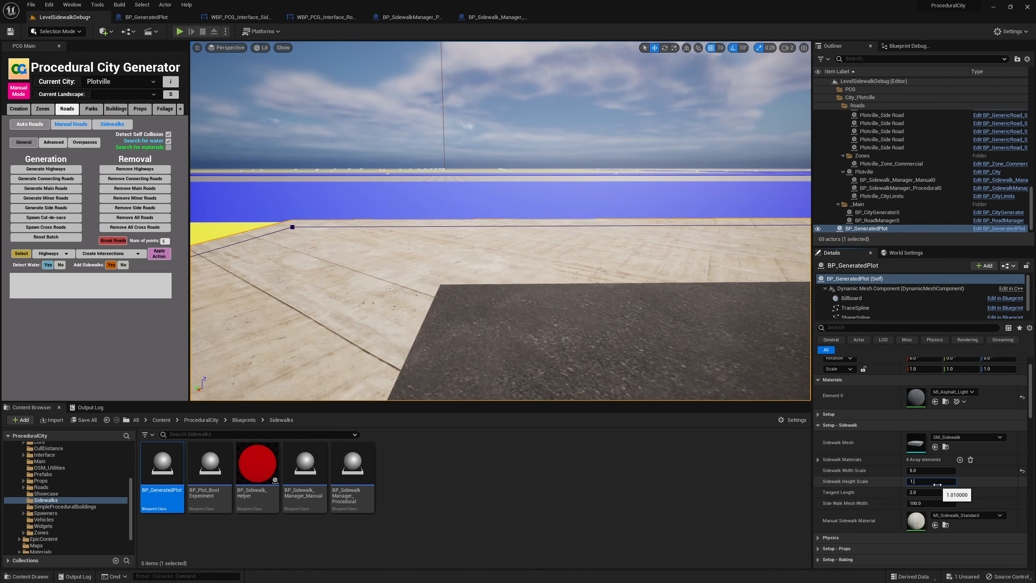
{"action": "type", "text": "5"}
{"action": "key", "text": "Return"}
{"action": "key", "text": "w"}
{"action": "mouse_move", "coordinate": [611, 234]}
{"action": "right_mouse_down"}
{"action": "mouse_move", "coordinate": [661, 241]}
{"action": "mouse_move", "coordinate": [610, 239]}
{"action": "right_mouse_up"}
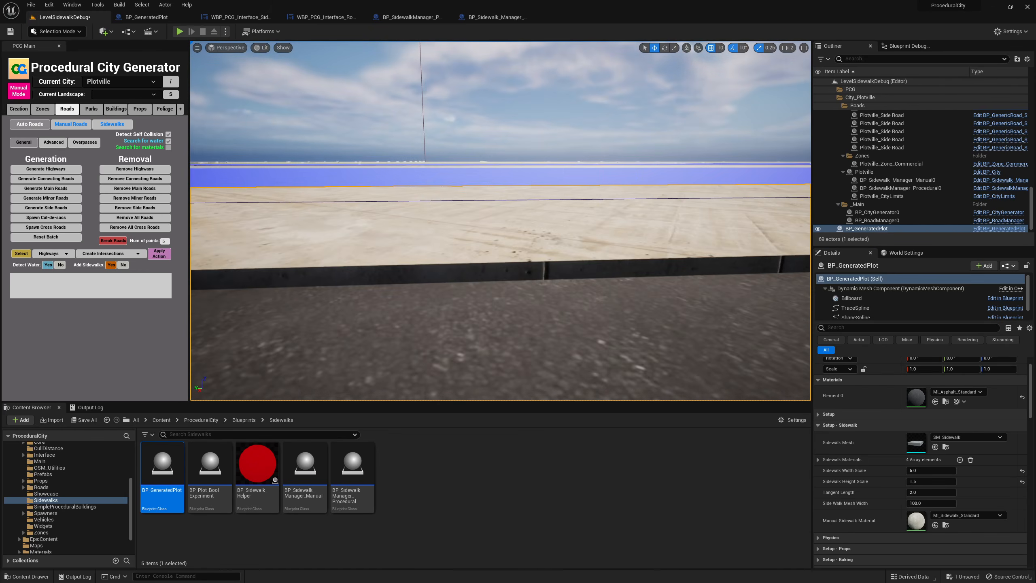
{"action": "right_click_drag", "start_coordinate": [505, 290], "coordinate": [620, 281]}
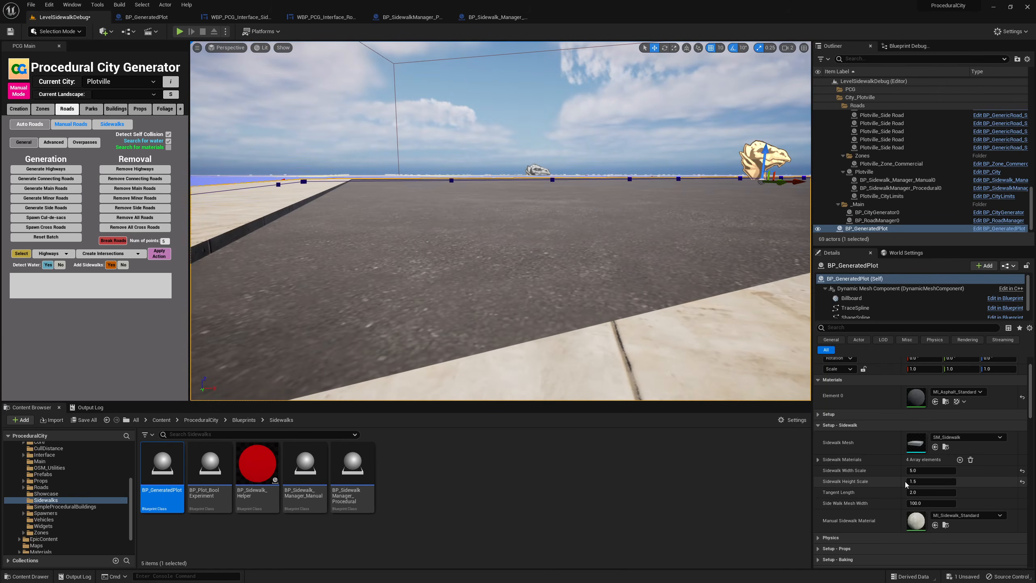
Raise the generated plot's Sidewalk Height Scale to 3 and inspect the curb from the asphalt area.
{"action": "left_click", "coordinate": [930, 481]}
{"action": "type", "text": "3"}
{"action": "key", "text": "Return"}
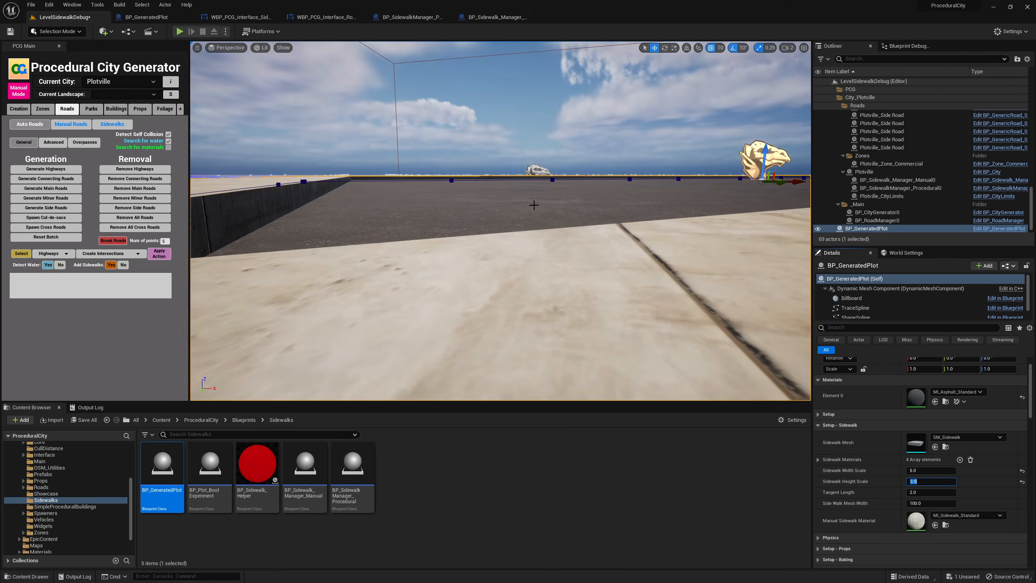
{"action": "right_click_drag", "start_coordinate": [534, 204], "coordinate": [460, 213]}
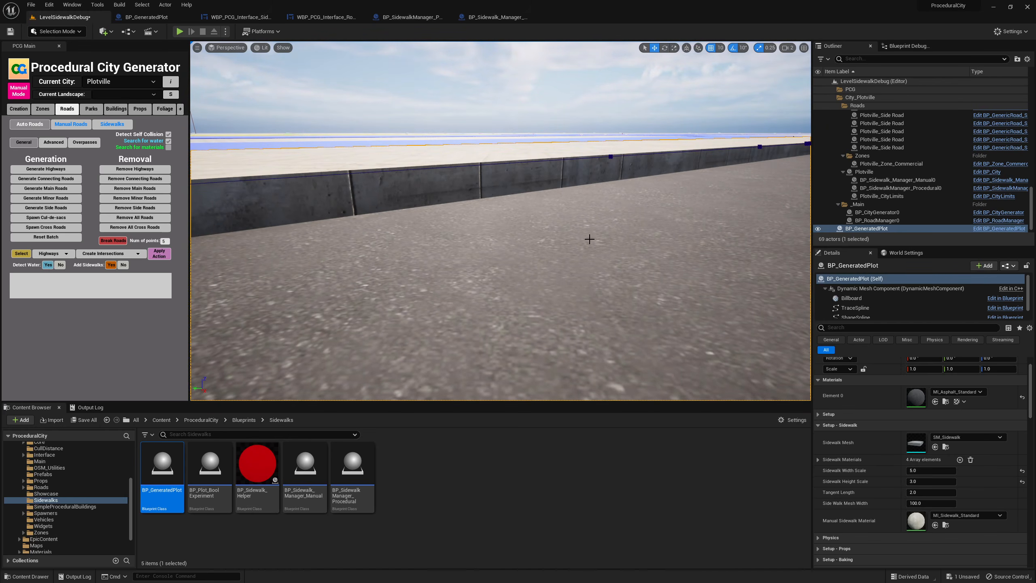
Reset the generated plot's Sidewalk Width Scale and Sidewalk Height Scale to their defaults and check the sidewalk corner.
{"action": "left_click", "coordinate": [1022, 470]}
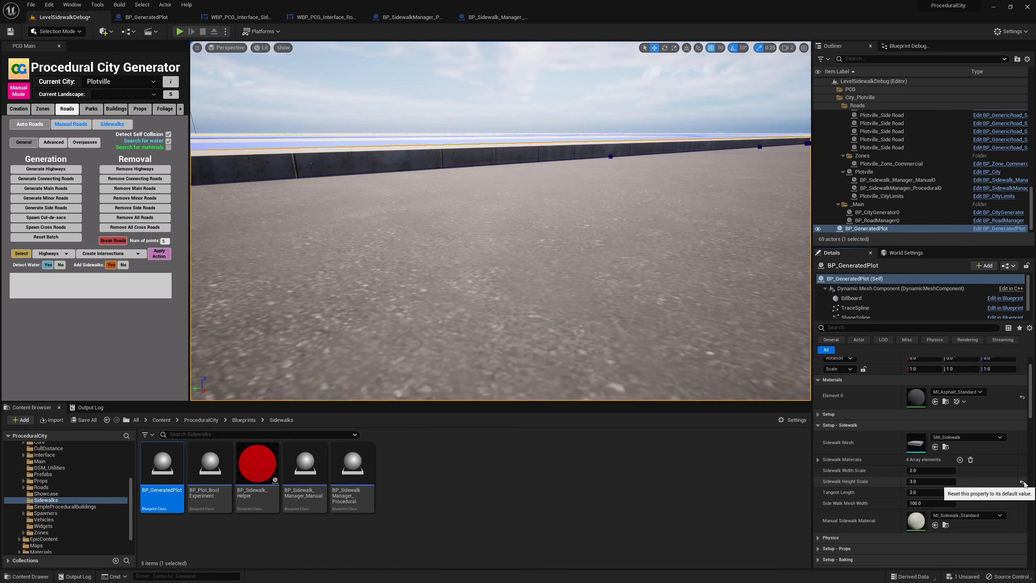
{"action": "left_click", "coordinate": [1022, 482]}
{"action": "right_click_drag", "start_coordinate": [541, 273], "coordinate": [637, 321]}
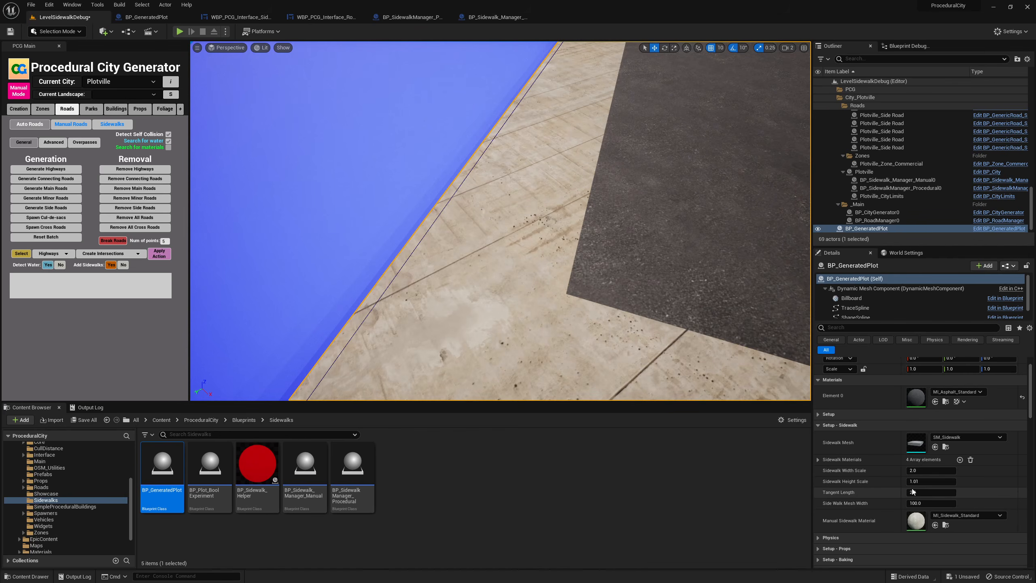
{"action": "right_click_drag", "start_coordinate": [573, 310], "coordinate": [604, 327]}
{"action": "mouse_move", "coordinate": [563, 287]}
{"action": "right_mouse_down"}
{"action": "mouse_move", "coordinate": [604, 302]}
{"action": "mouse_move", "coordinate": [571, 291]}
{"action": "right_mouse_up"}
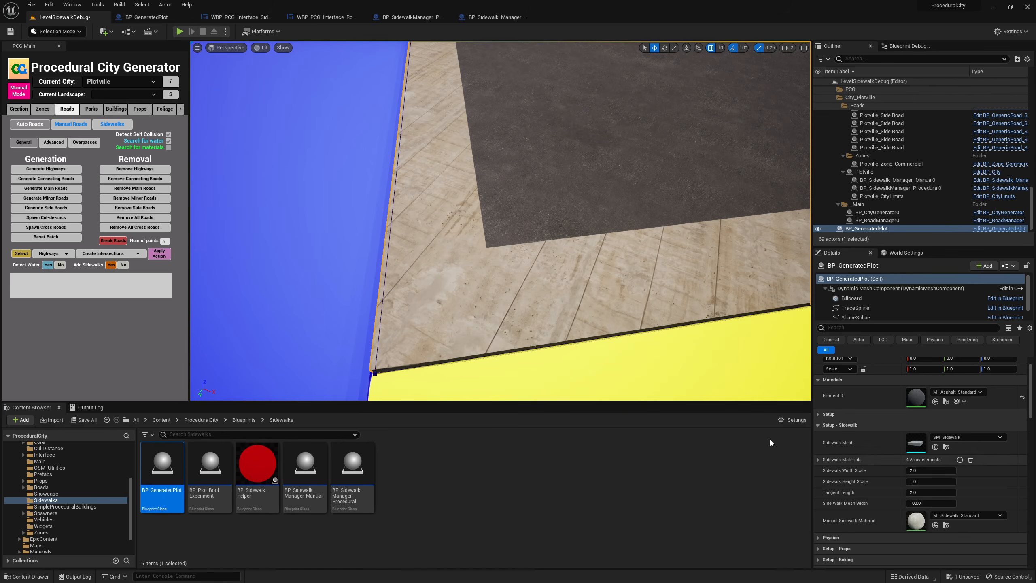
{"action": "right_click_drag", "start_coordinate": [522, 313], "coordinate": [520, 274]}
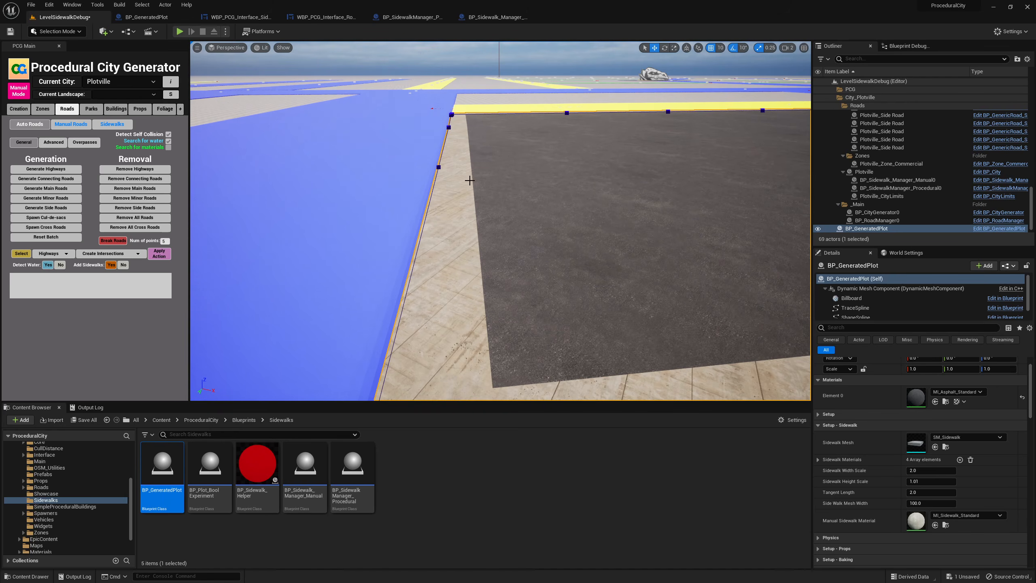
Regenerate the plot's mesh with a new random sidewalk material by switching Auto Generate Mesh off and back on twice.
{"action": "right_click_drag", "start_coordinate": [470, 181], "coordinate": [525, 183]}
{"action": "key", "text": "s"}
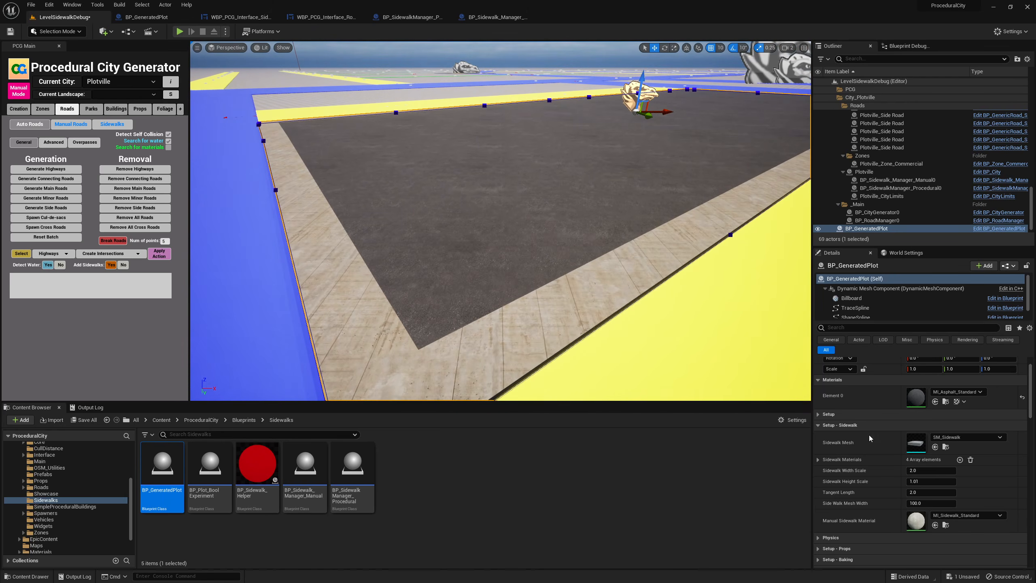
{"action": "scroll", "coordinate": [873, 449], "scroll_direction": "up", "scroll_amount": 1}
{"action": "left_click", "coordinate": [819, 451]}
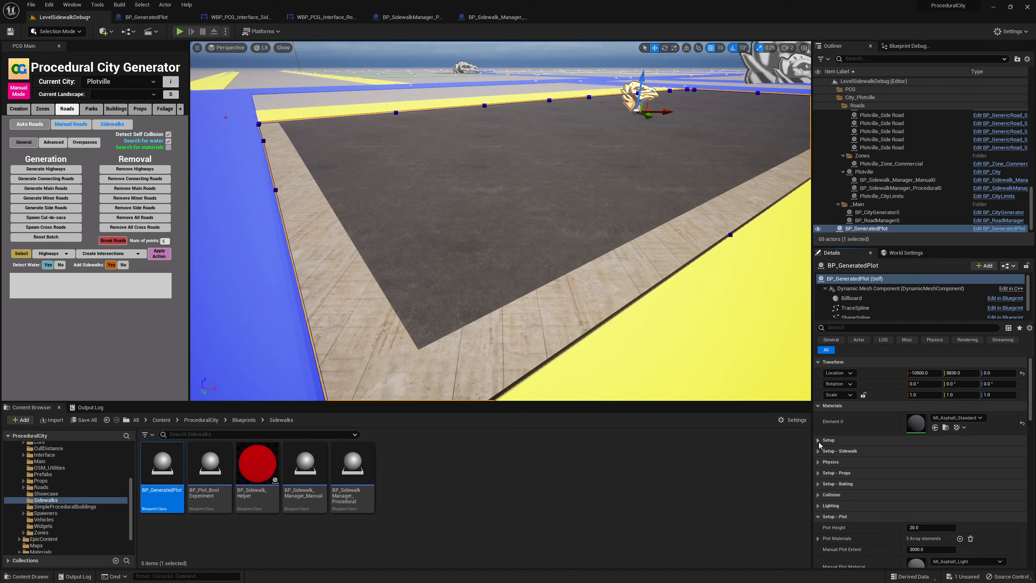
{"action": "left_click", "coordinate": [819, 442]}
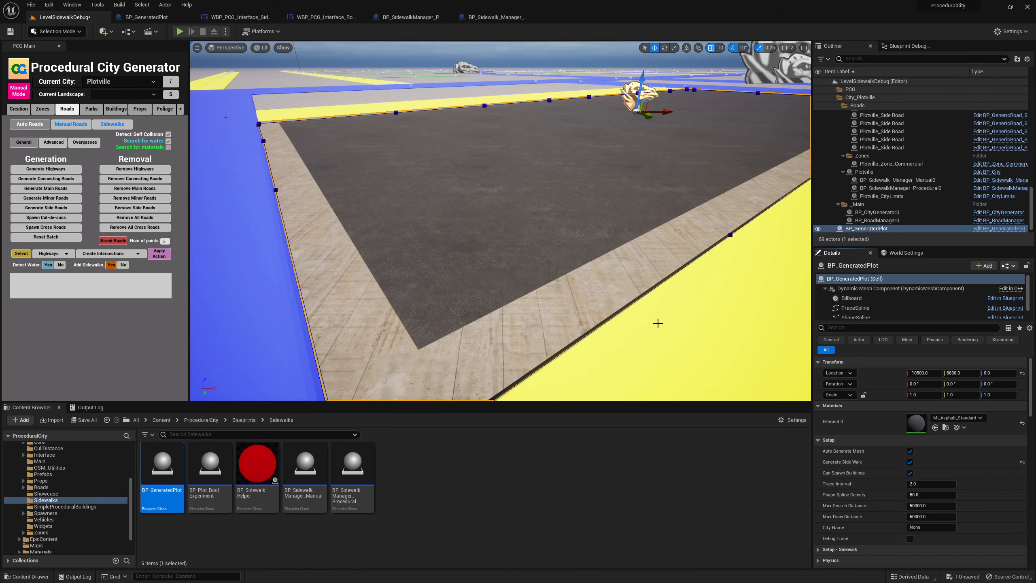
{"action": "left_click", "coordinate": [909, 451]}
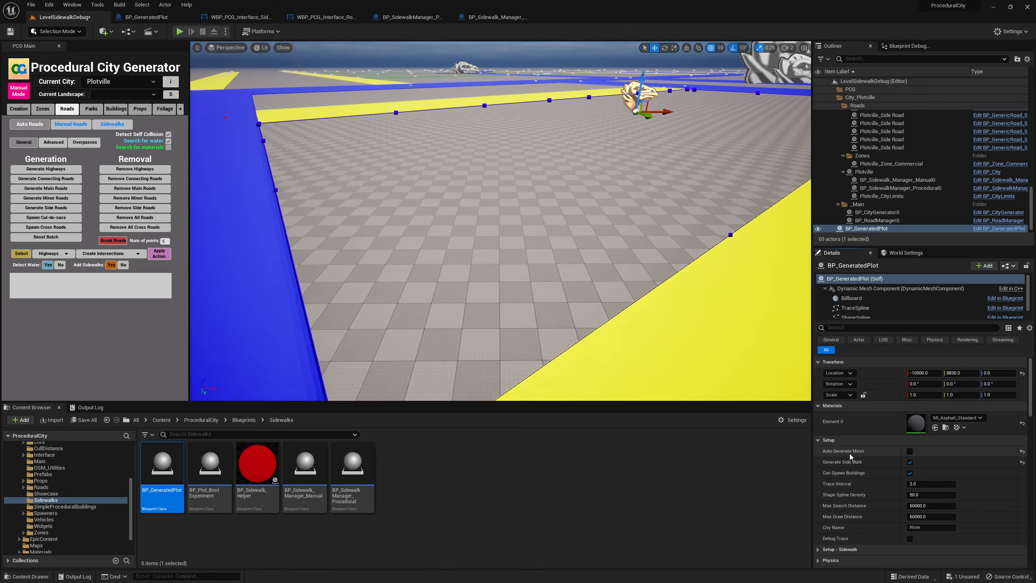
{"action": "left_click", "coordinate": [910, 451]}
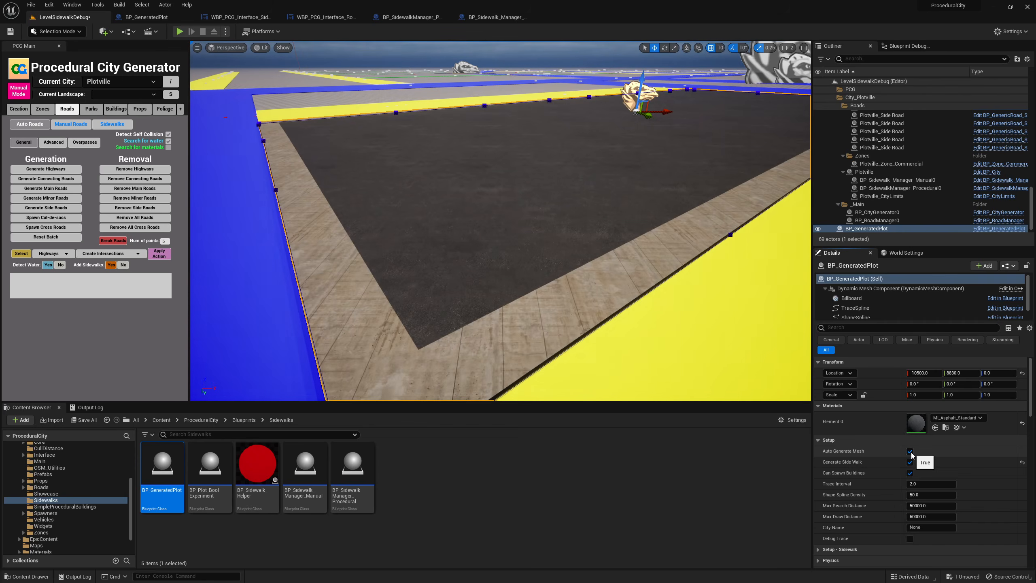
{"action": "left_click", "coordinate": [910, 451]}
{"action": "left_click", "coordinate": [910, 451]}
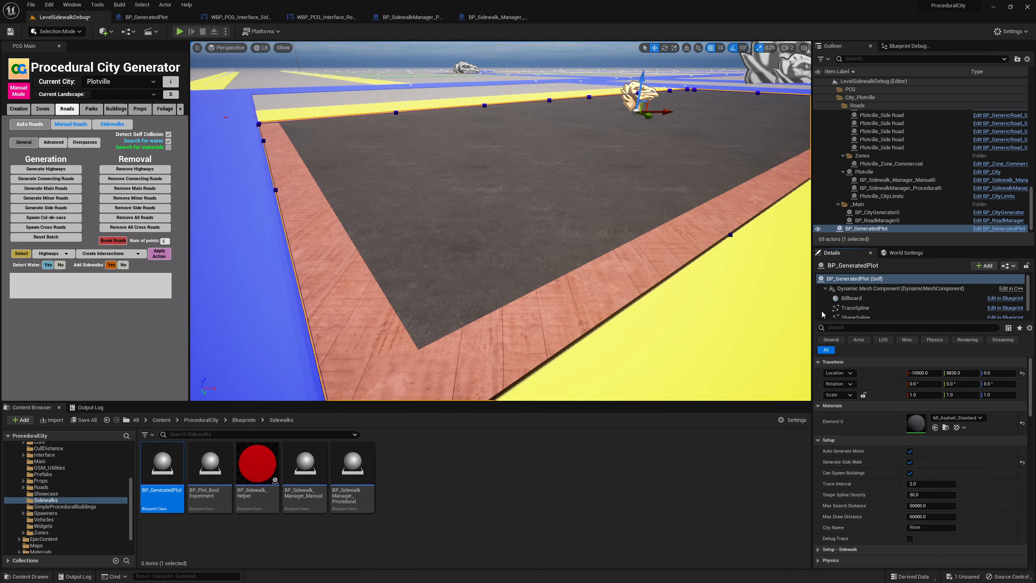
Examine the generated plot's Sidewalk Materials and Plot Materials arrays, collapsing each list after viewing it.
{"action": "scroll", "coordinate": [879, 483], "scroll_direction": "down", "scroll_amount": 5}
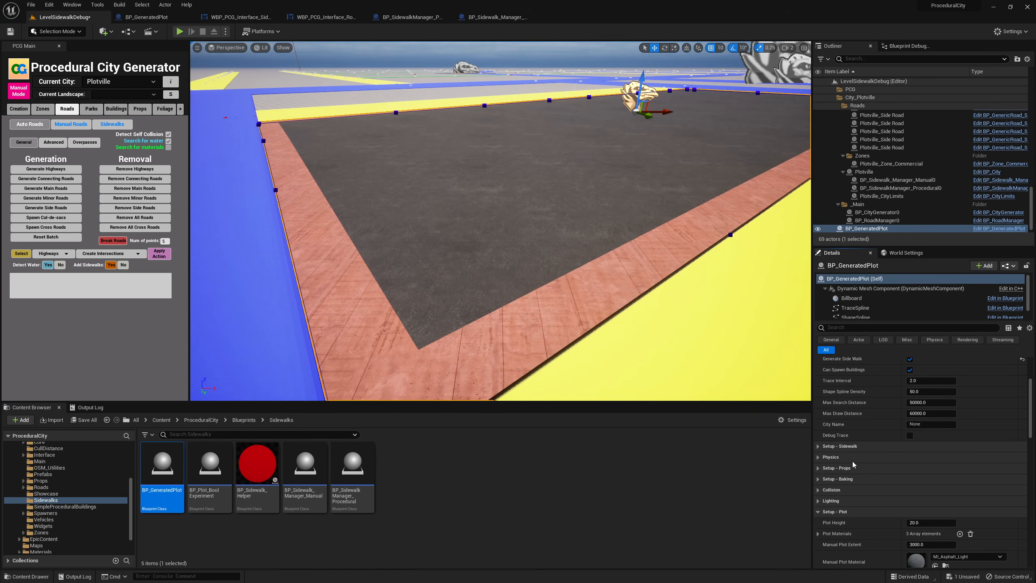
{"action": "left_click", "coordinate": [818, 446]}
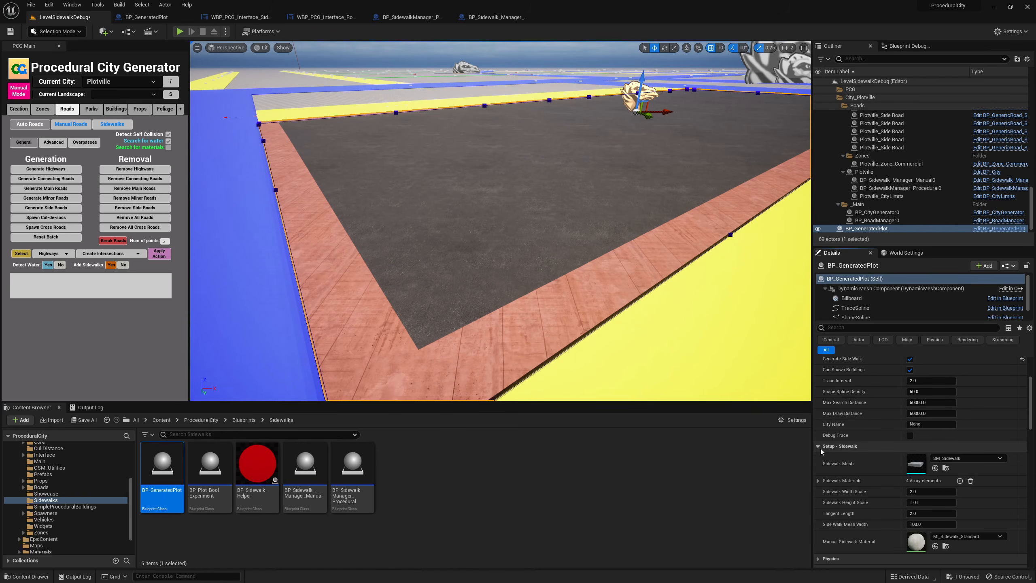
{"action": "left_click", "coordinate": [818, 481]}
{"action": "scroll", "coordinate": [914, 474], "scroll_direction": "down", "scroll_amount": 2}
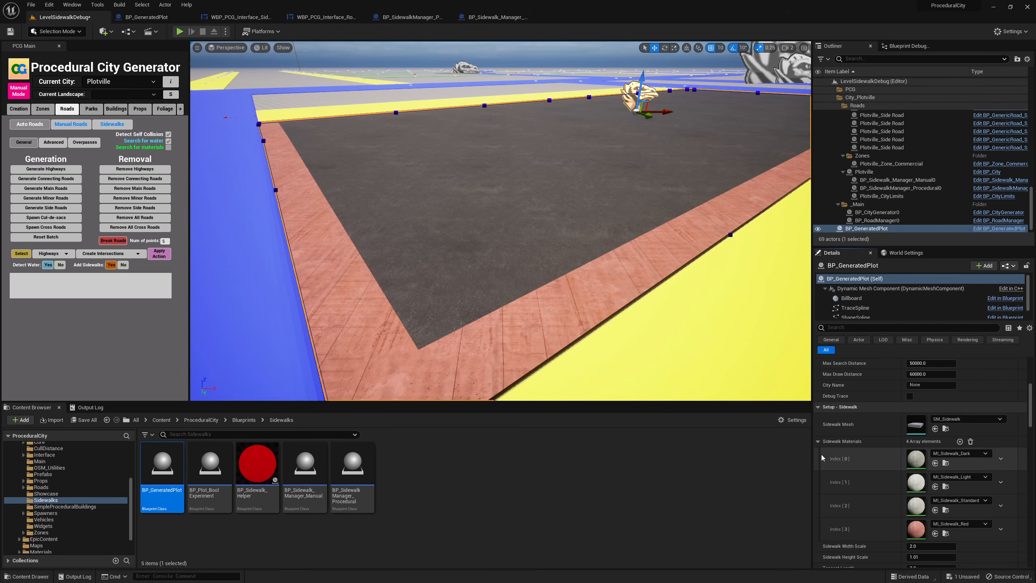
{"action": "left_click", "coordinate": [819, 441]}
{"action": "scroll", "coordinate": [828, 453], "scroll_direction": "down", "scroll_amount": 1}
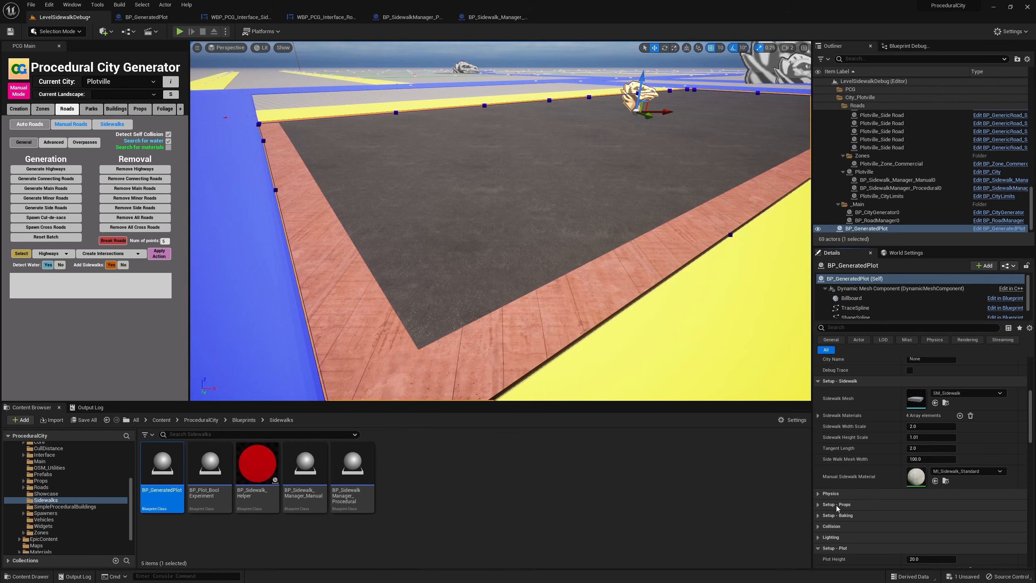
{"action": "scroll", "coordinate": [830, 530], "scroll_direction": "down", "scroll_amount": 4}
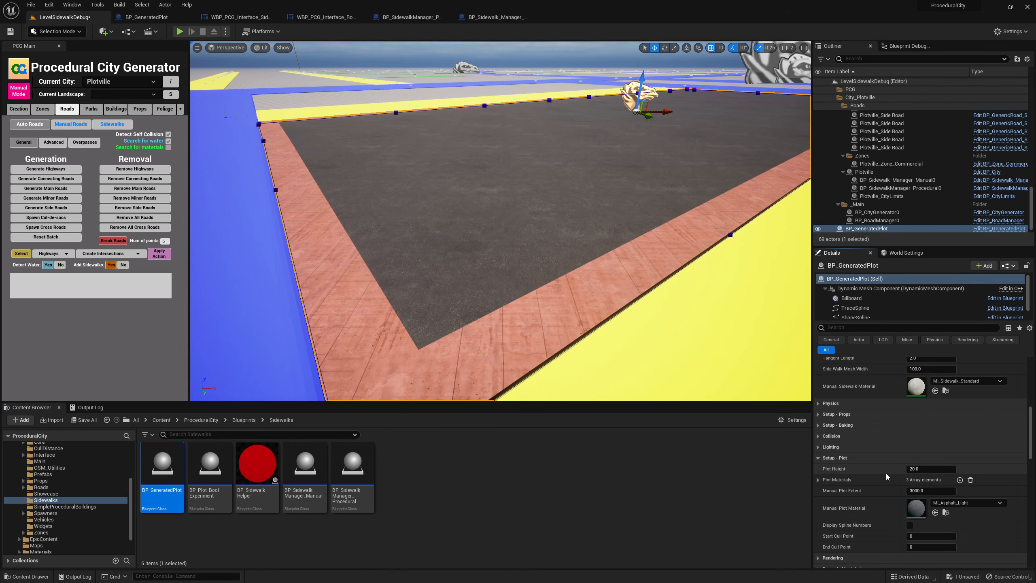
{"action": "left_click", "coordinate": [818, 441]}
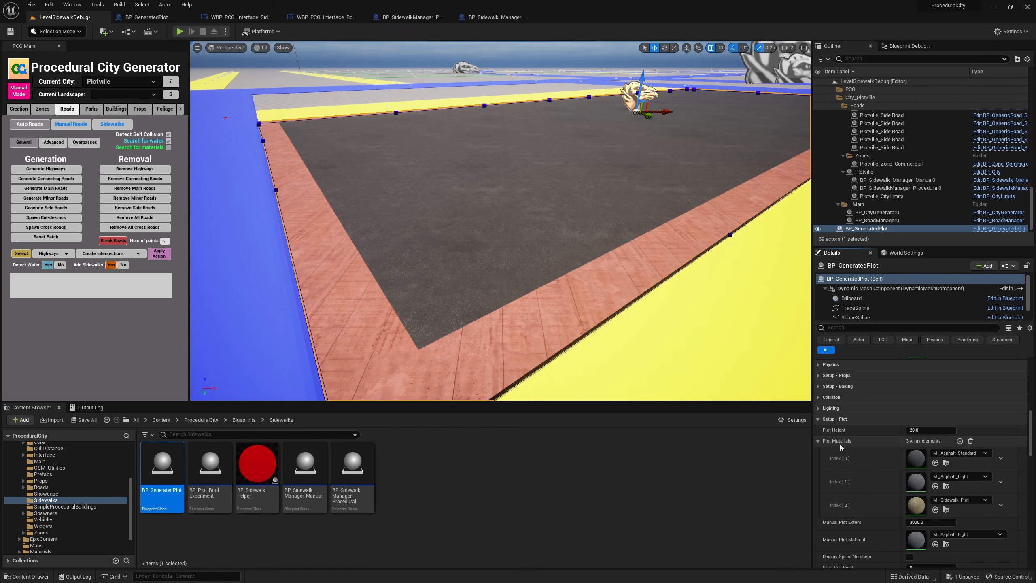
{"action": "left_click", "coordinate": [818, 442]}
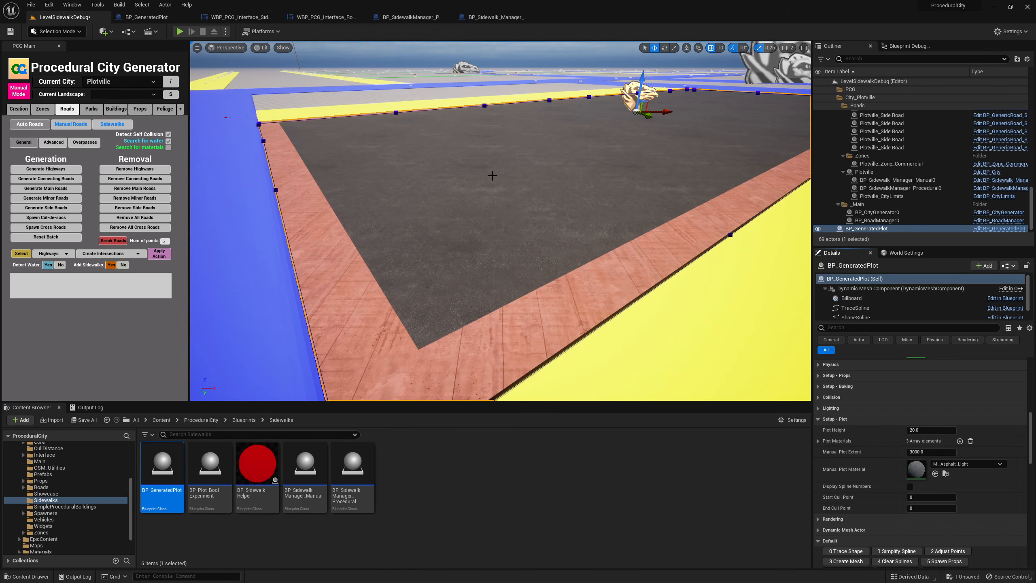
Reassign the generated plot's sidewalk and ground materials with Set Materials and inspect the plot along the yellow road.
{"action": "scroll", "coordinate": [848, 489], "scroll_direction": "up", "scroll_amount": 2}
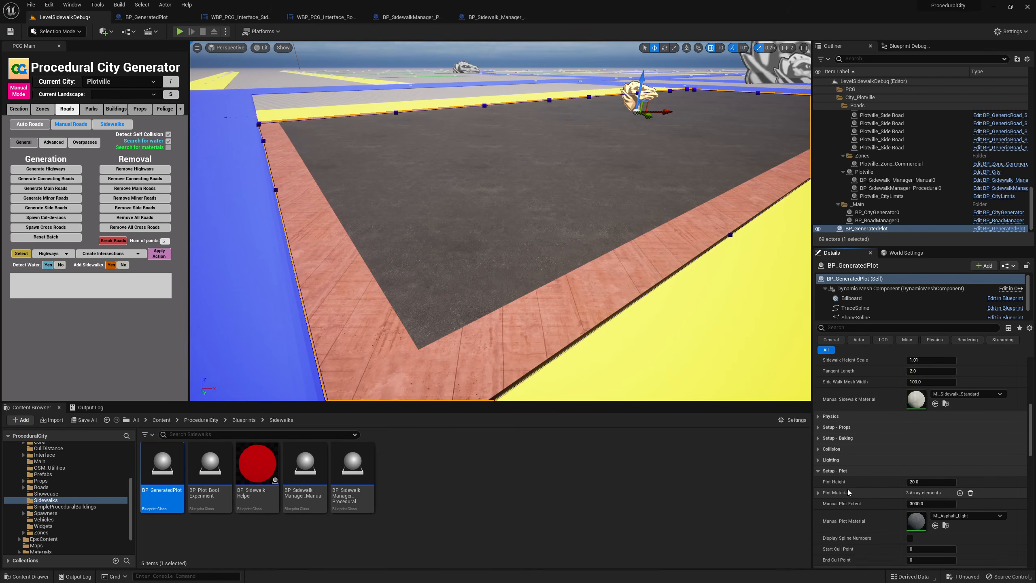
{"action": "scroll", "coordinate": [847, 489], "scroll_direction": "up", "scroll_amount": 3}
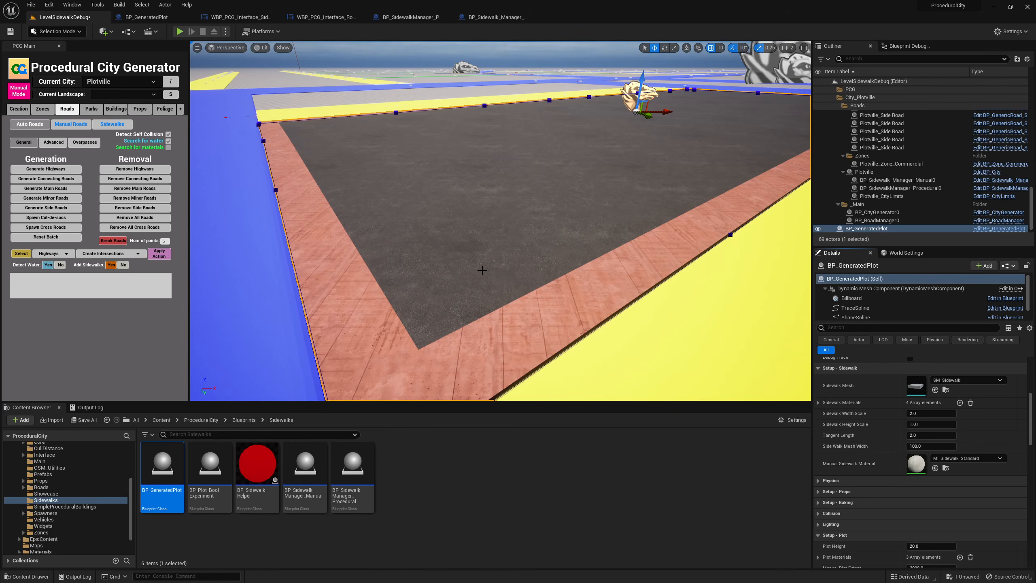
{"action": "scroll", "coordinate": [897, 466], "scroll_direction": "down", "scroll_amount": 6}
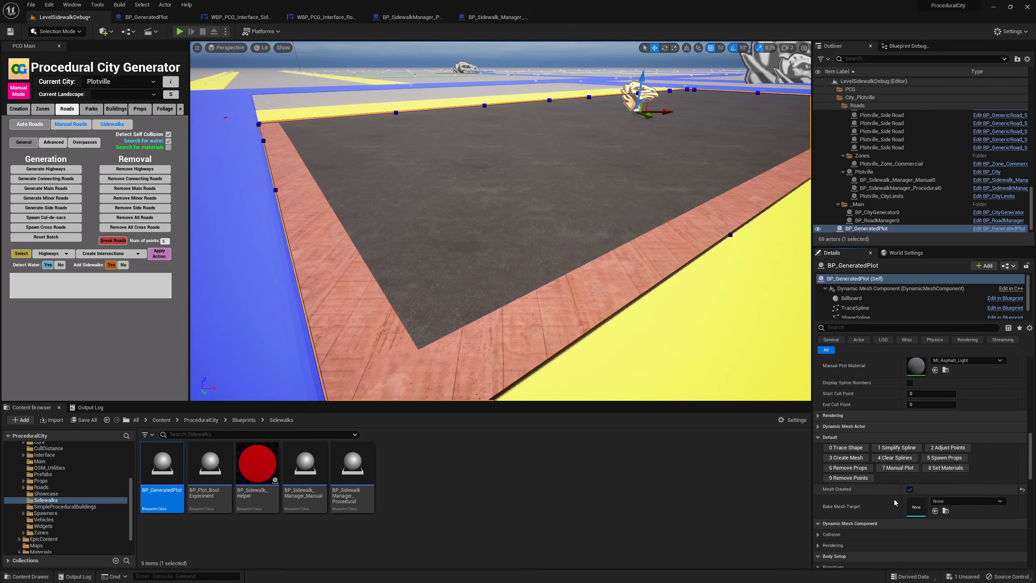
{"action": "left_click", "coordinate": [952, 468]}
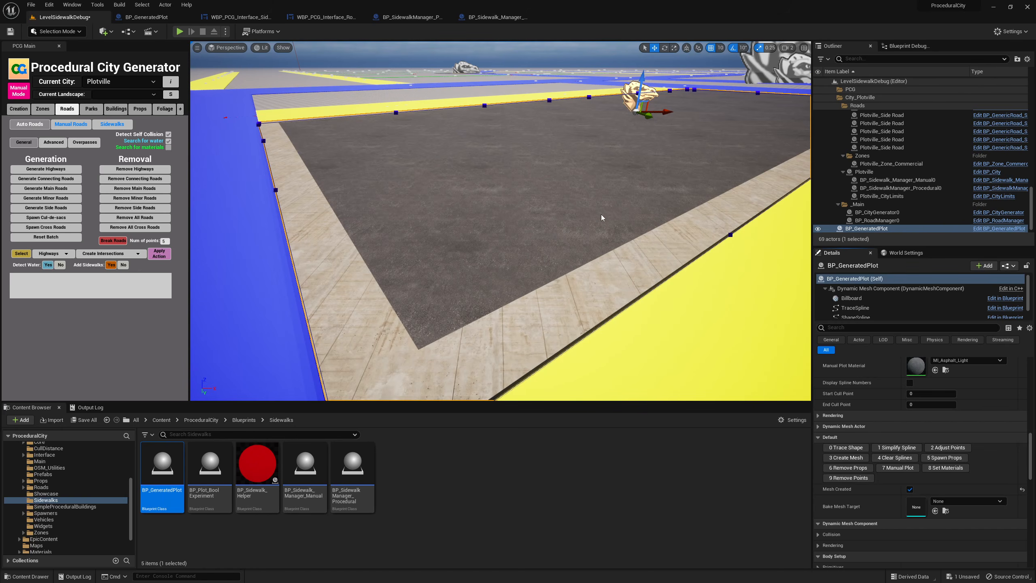
{"action": "right_click_drag", "start_coordinate": [327, 215], "coordinate": [352, 196]}
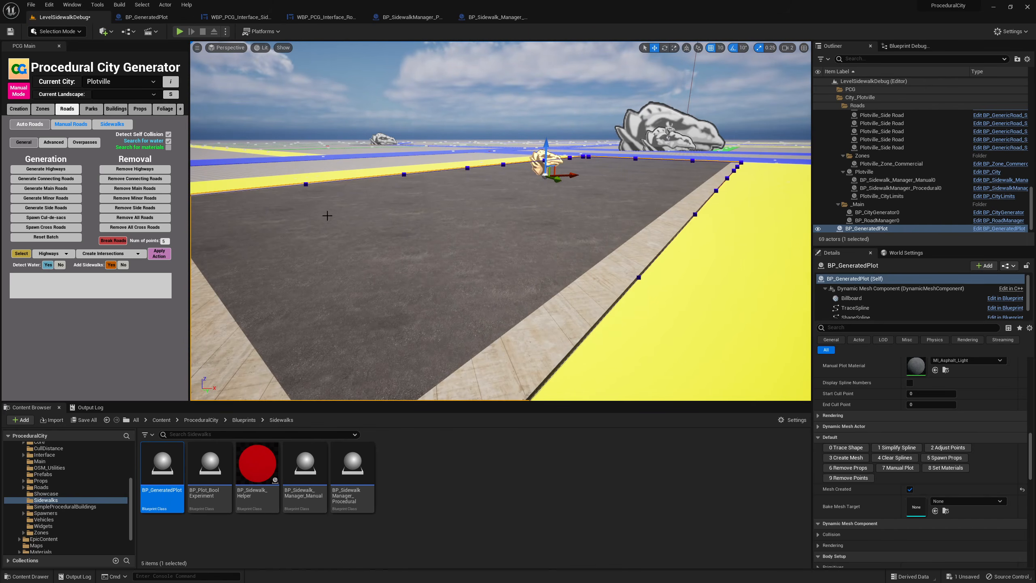
{"action": "right_click_drag", "start_coordinate": [589, 221], "coordinate": [557, 220]}
{"action": "right_click_drag", "start_coordinate": [622, 212], "coordinate": [662, 207]}
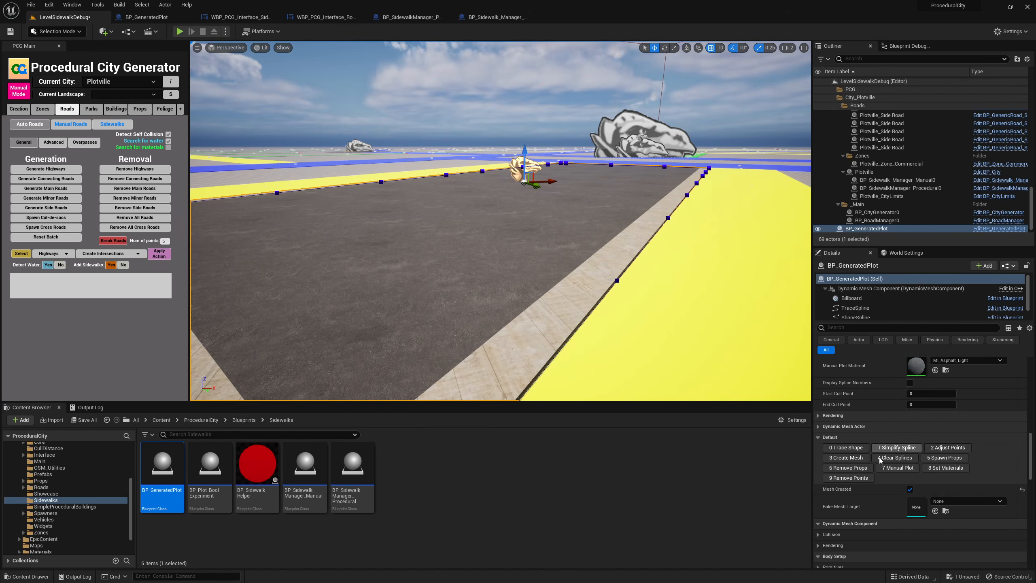
Examine the park fountain entry at Index 0 of the generated plot's Prop List, including its spawn settings.
{"action": "scroll", "coordinate": [884, 470], "scroll_direction": "up", "scroll_amount": 2}
{"action": "scroll", "coordinate": [884, 470], "scroll_direction": "up", "scroll_amount": 1}
{"action": "left_click", "coordinate": [817, 406]}
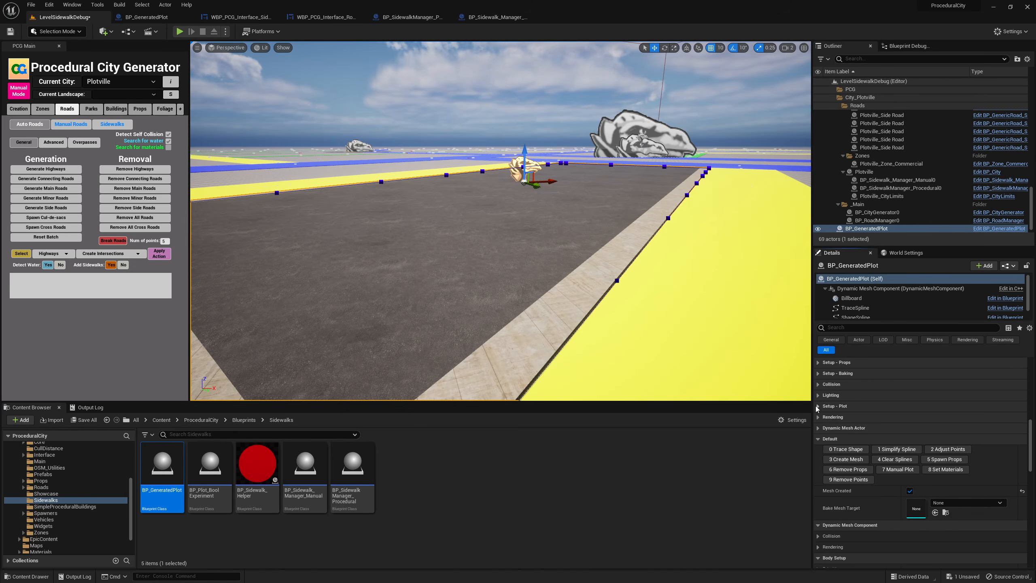
{"action": "scroll", "coordinate": [838, 409], "scroll_direction": "up", "scroll_amount": 1}
{"action": "left_click", "coordinate": [819, 388]}
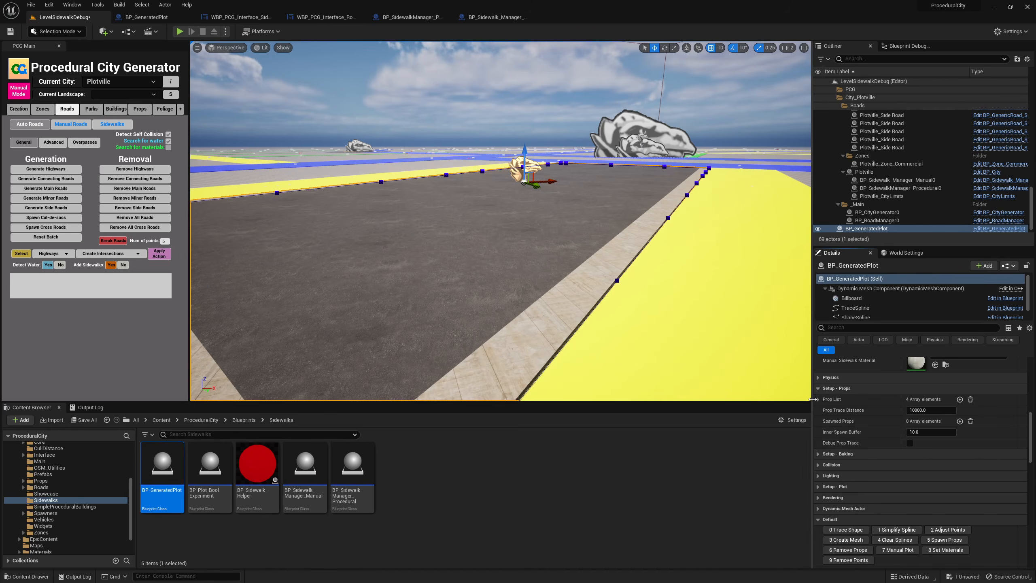
{"action": "left_click", "coordinate": [820, 399]}
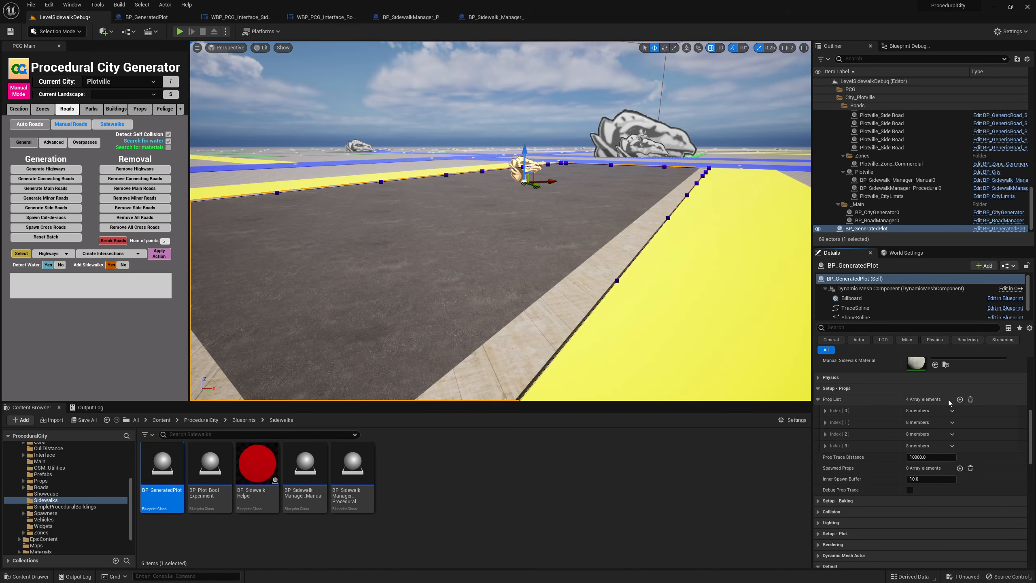
{"action": "left_click", "coordinate": [826, 410]}
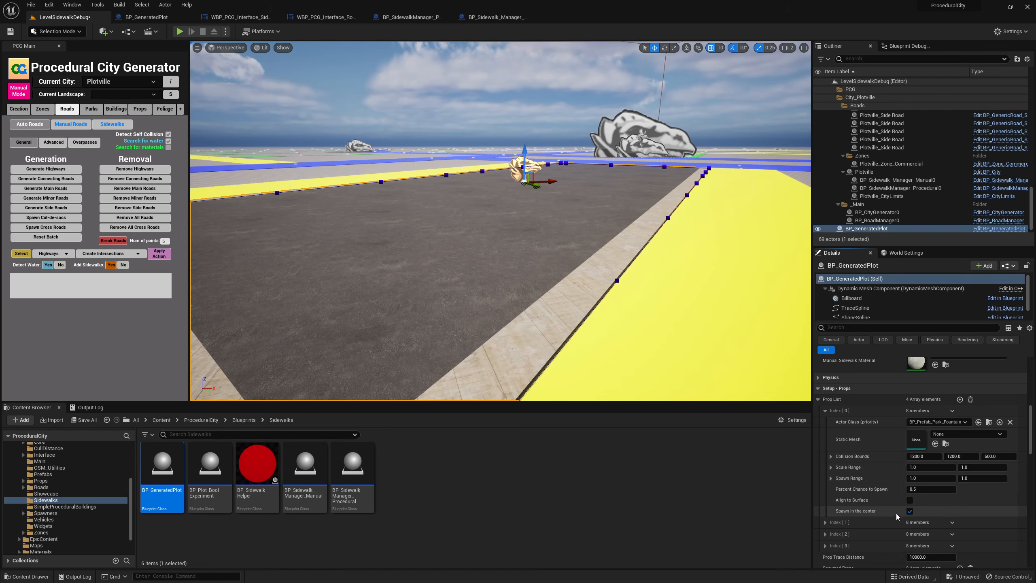
{"action": "left_click", "coordinate": [825, 412]}
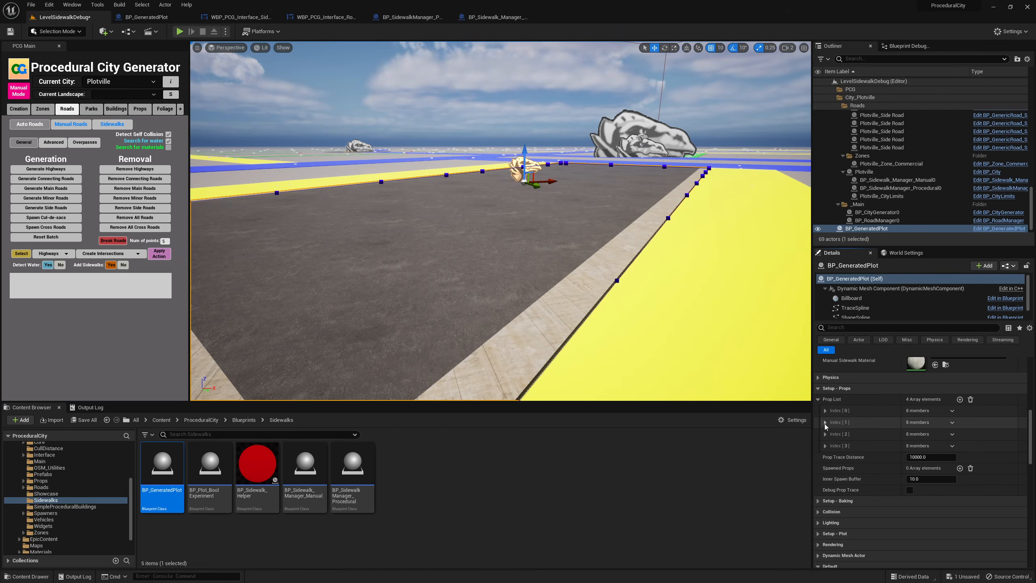
Compare the statue entry's centre-spawn settings with the fountain's, and examine the tree entry's scale and spawn ranges in the Prop List.
{"action": "left_click", "coordinate": [824, 423]}
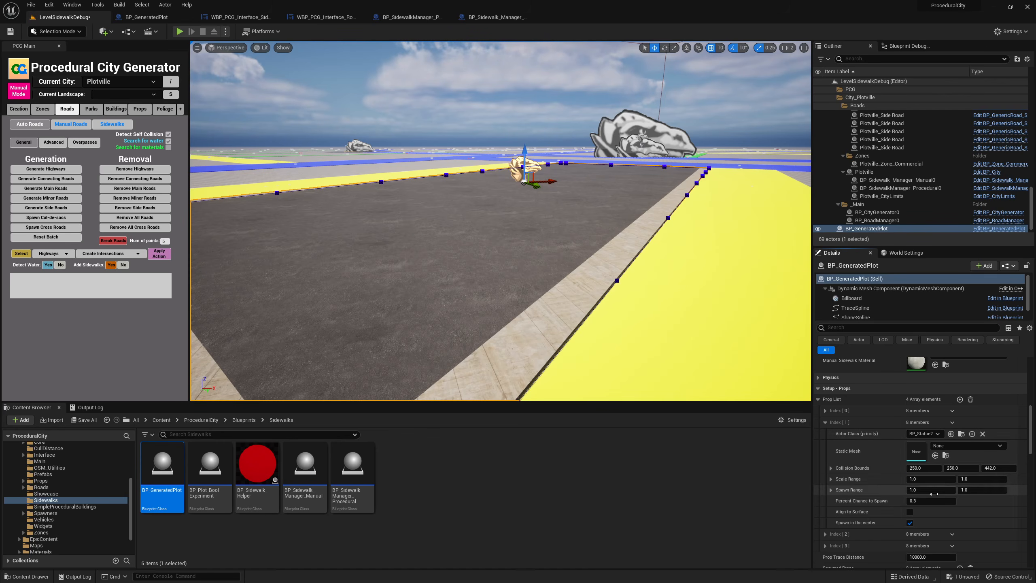
{"action": "left_click", "coordinate": [910, 524]}
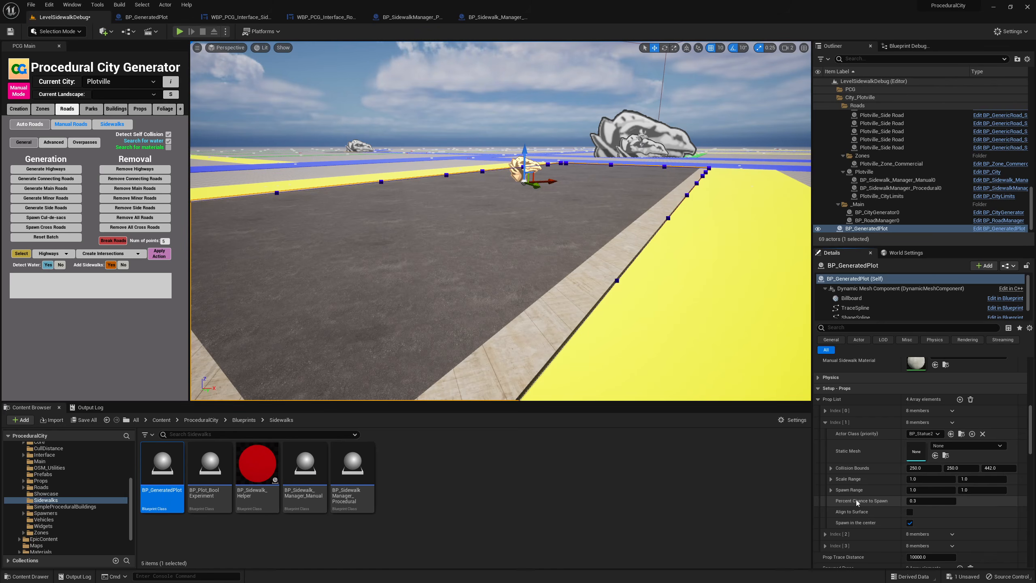
{"action": "left_click", "coordinate": [826, 411]}
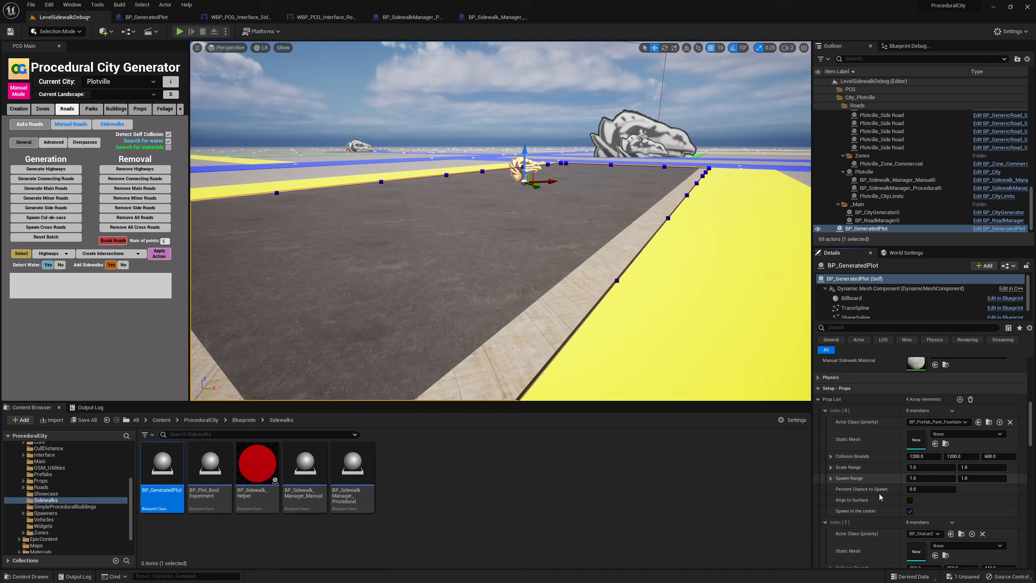
{"action": "left_click", "coordinate": [826, 411]}
{"action": "left_click", "coordinate": [826, 423]}
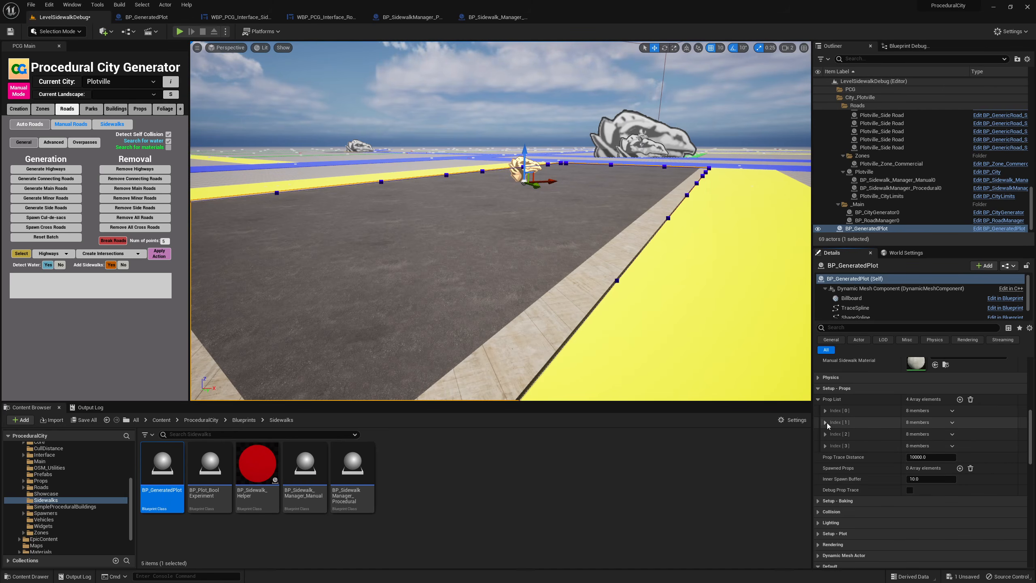
{"action": "left_click", "coordinate": [824, 434]}
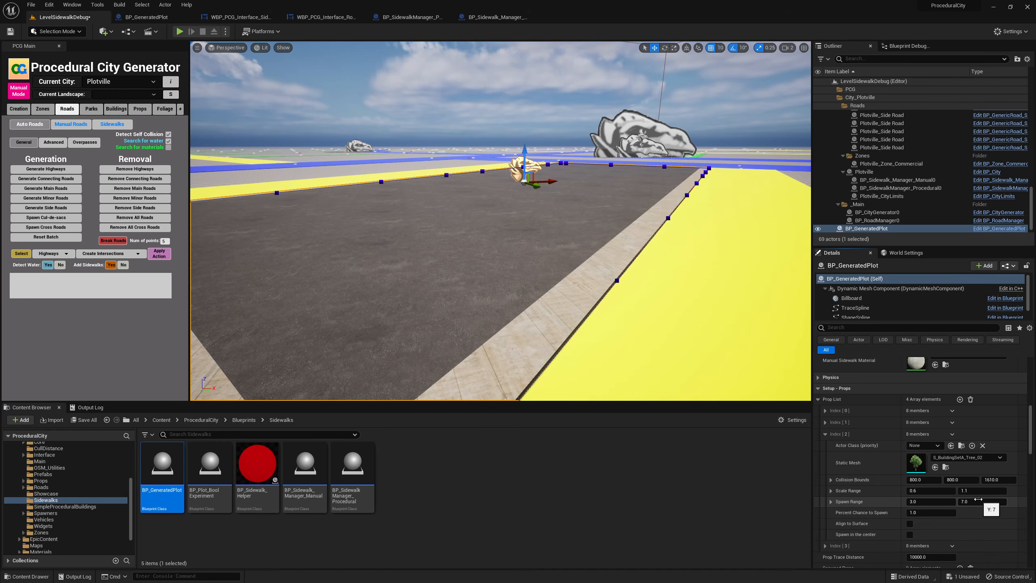
{"action": "left_click", "coordinate": [825, 434]}
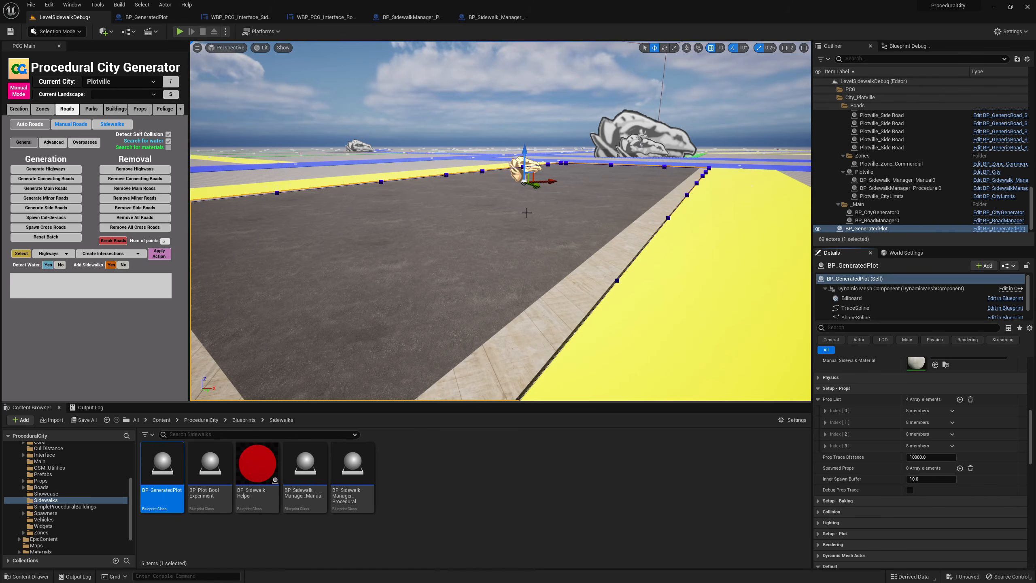
Run Spawn Props on the generated plot and view the whole plot from above.
{"action": "scroll", "coordinate": [964, 518], "scroll_direction": "down", "scroll_amount": 5}
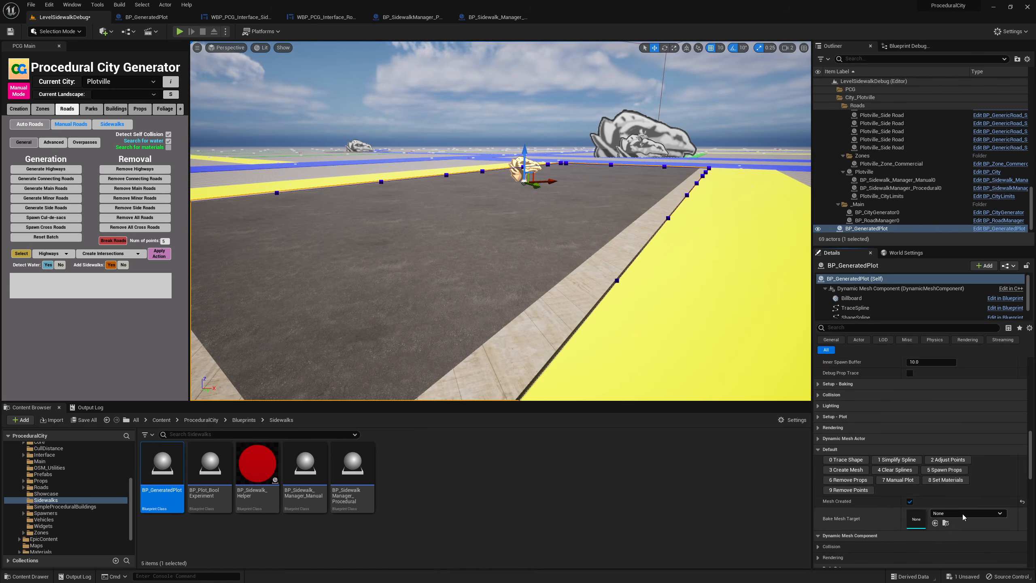
{"action": "left_click", "coordinate": [944, 470]}
{"action": "right_click_drag", "start_coordinate": [678, 280], "coordinate": [635, 285]}
{"action": "key", "text": "e"}
{"action": "key", "text": "d"}
{"action": "key", "text": "w"}
{"action": "key", "text": "s"}
{"action": "key", "text": "d"}
{"action": "key", "text": "a"}
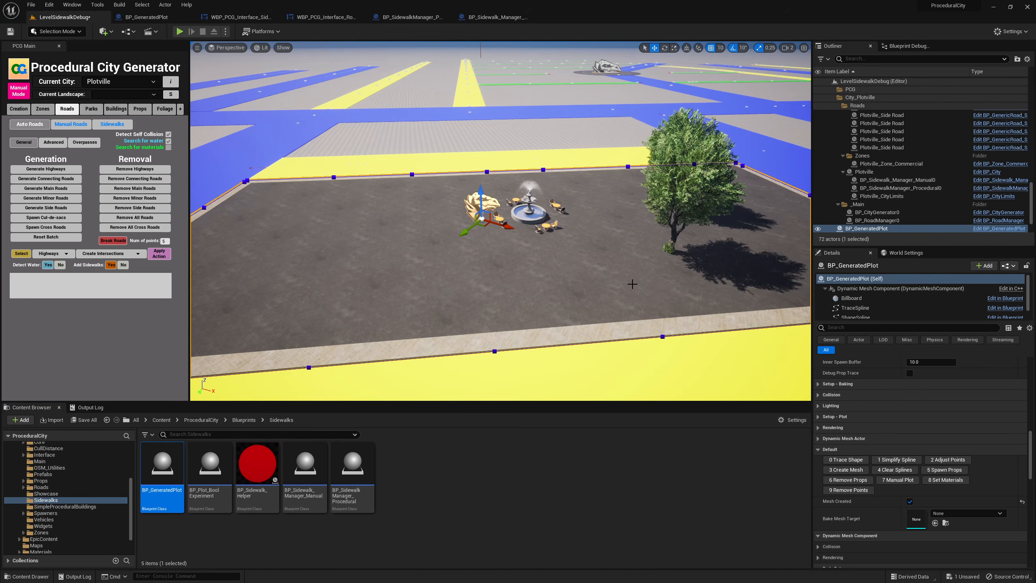
Run Spawn Props repeatedly to fill the plot with more trees and benches, and inspect the fountain area up close.
{"action": "left_click", "coordinate": [941, 470]}
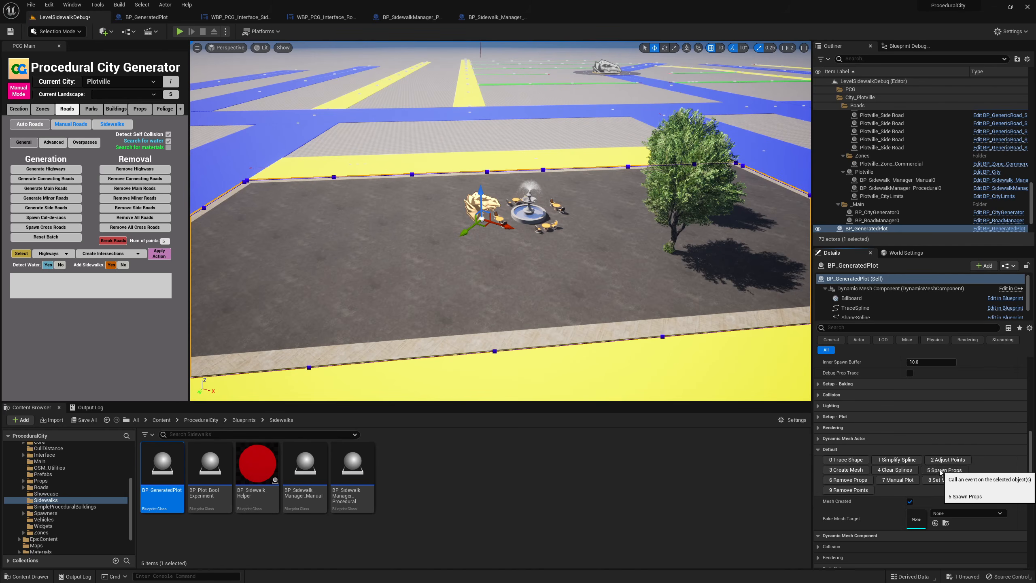
{"action": "left_click", "coordinate": [941, 470]}
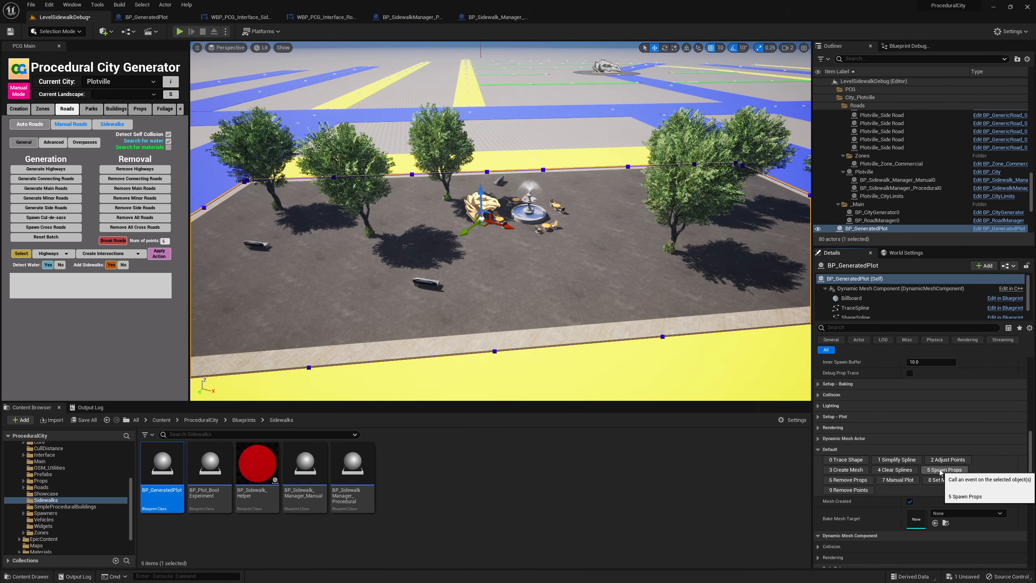
{"action": "left_click", "coordinate": [941, 470]}
{"action": "right_click_drag", "start_coordinate": [661, 323], "coordinate": [685, 302]}
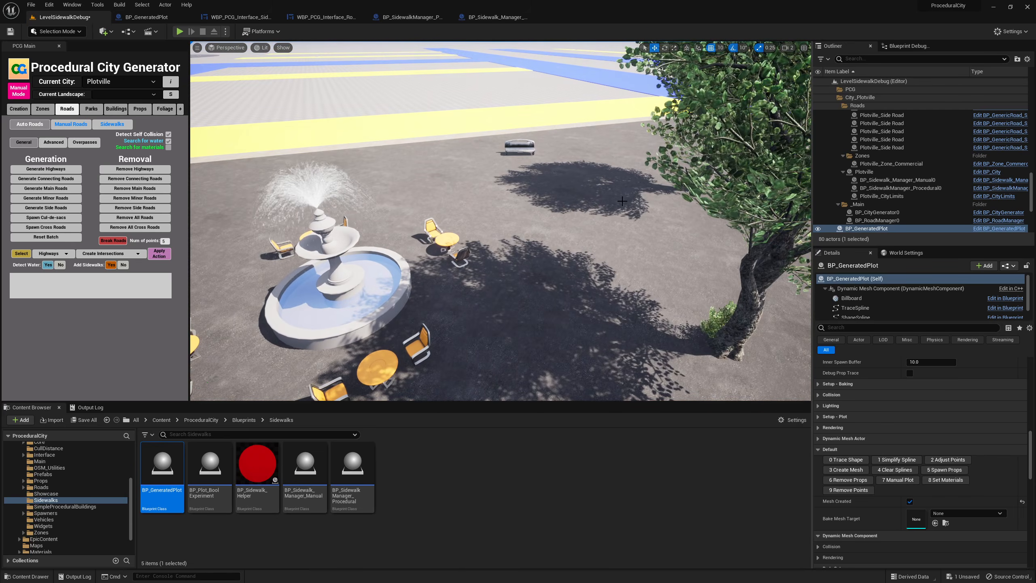
Remove all spawned props from the generated plot between the roads.
{"action": "right_click_drag", "start_coordinate": [501, 221], "coordinate": [465, 180]}
{"action": "right_click_drag", "start_coordinate": [521, 162], "coordinate": [506, 214]}
{"action": "mouse_move", "coordinate": [435, 288]}
{"action": "right_mouse_down"}
{"action": "mouse_move", "coordinate": [449, 286]}
{"action": "mouse_move", "coordinate": [435, 288]}
{"action": "mouse_move", "coordinate": [428, 233]}
{"action": "mouse_move", "coordinate": [434, 289]}
{"action": "mouse_move", "coordinate": [438, 261]}
{"action": "mouse_move", "coordinate": [443, 279]}
{"action": "right_mouse_up"}
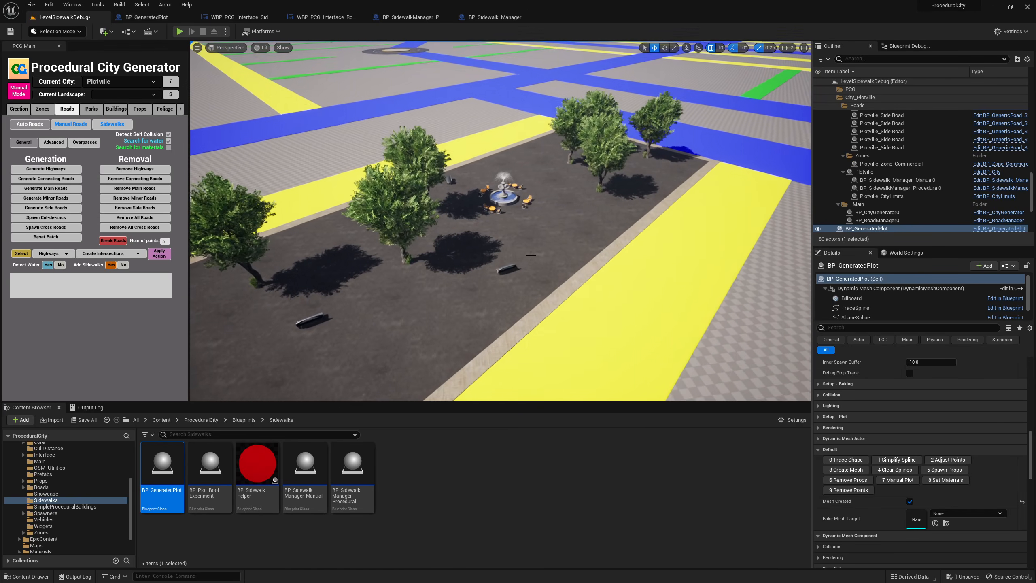
{"action": "left_click", "coordinate": [542, 217]}
{"action": "scroll", "coordinate": [899, 465], "scroll_direction": "down", "scroll_amount": 5}
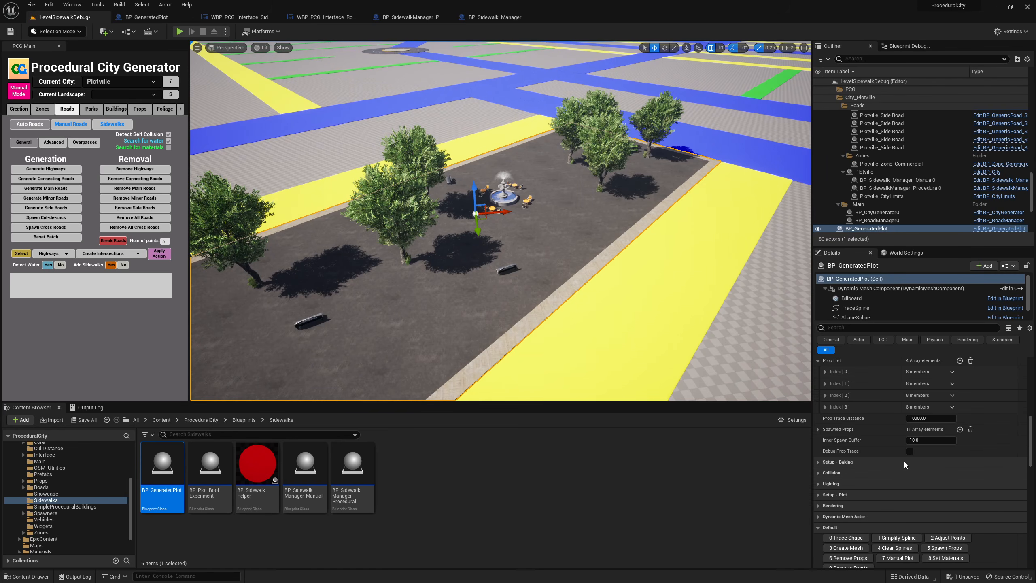
{"action": "scroll", "coordinate": [869, 441], "scroll_direction": "up", "scroll_amount": 4}
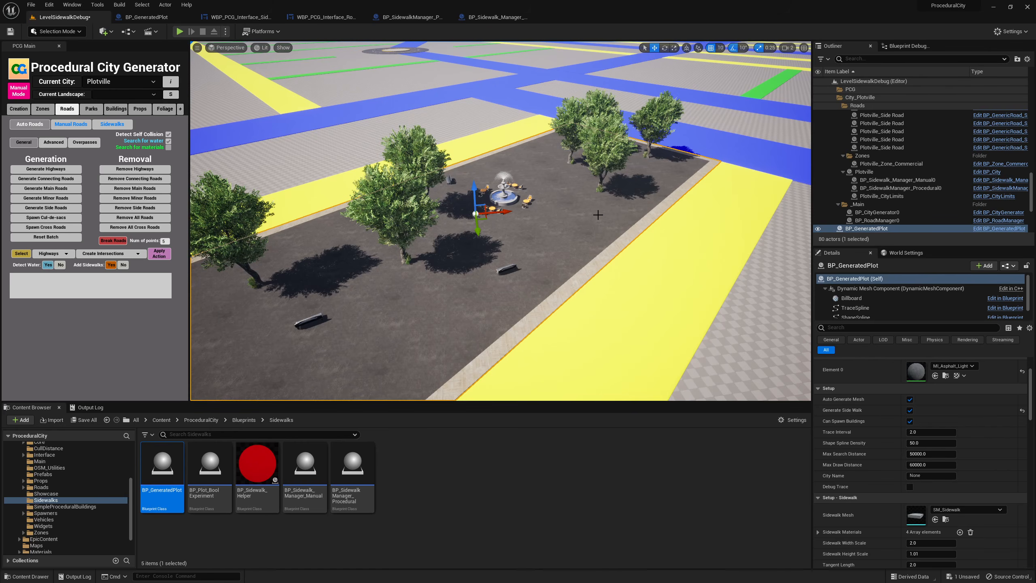
{"action": "scroll", "coordinate": [909, 429], "scroll_direction": "down", "scroll_amount": 5}
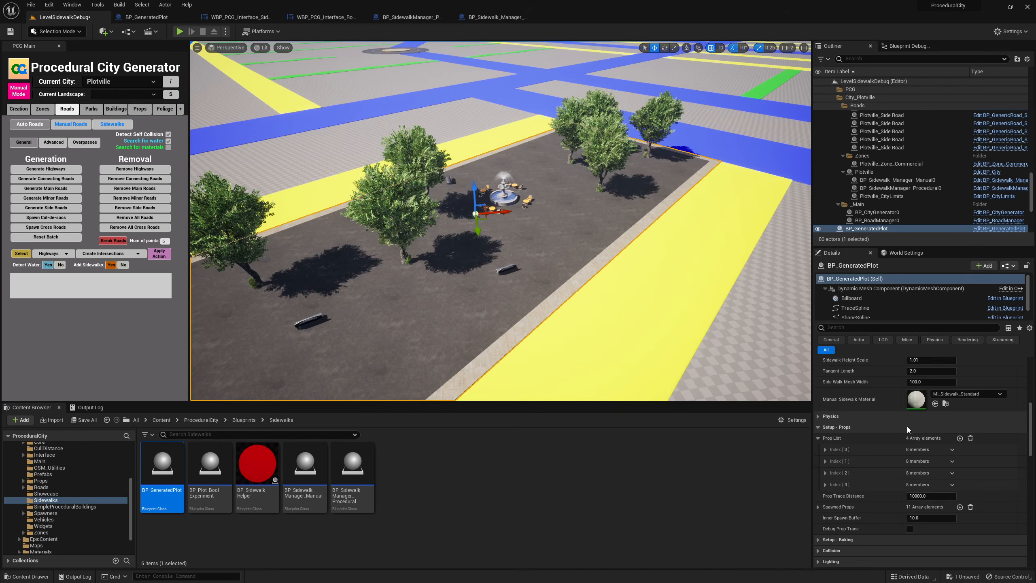
{"action": "scroll", "coordinate": [909, 430], "scroll_direction": "down", "scroll_amount": 4}
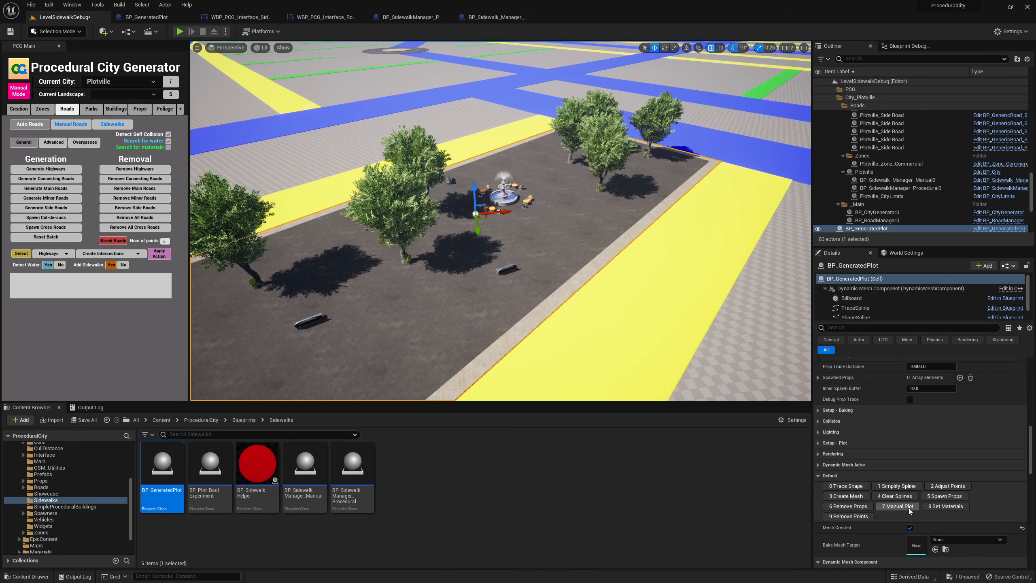
{"action": "left_click", "coordinate": [848, 506]}
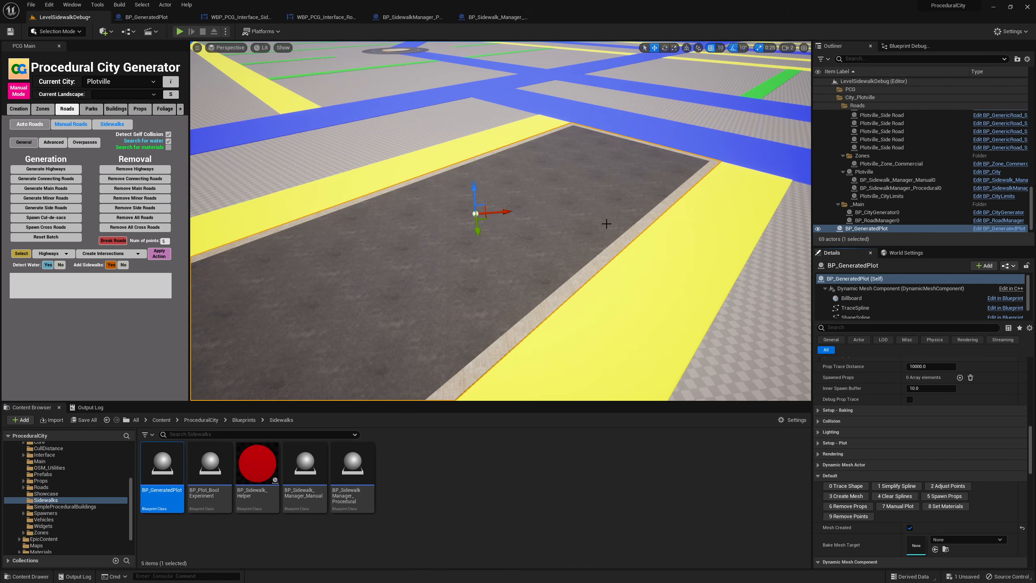
Place a second BP_GeneratedPlot on the empty floor beyond the ends of the roads.
{"action": "right_click_drag", "start_coordinate": [382, 260], "coordinate": [449, 280]}
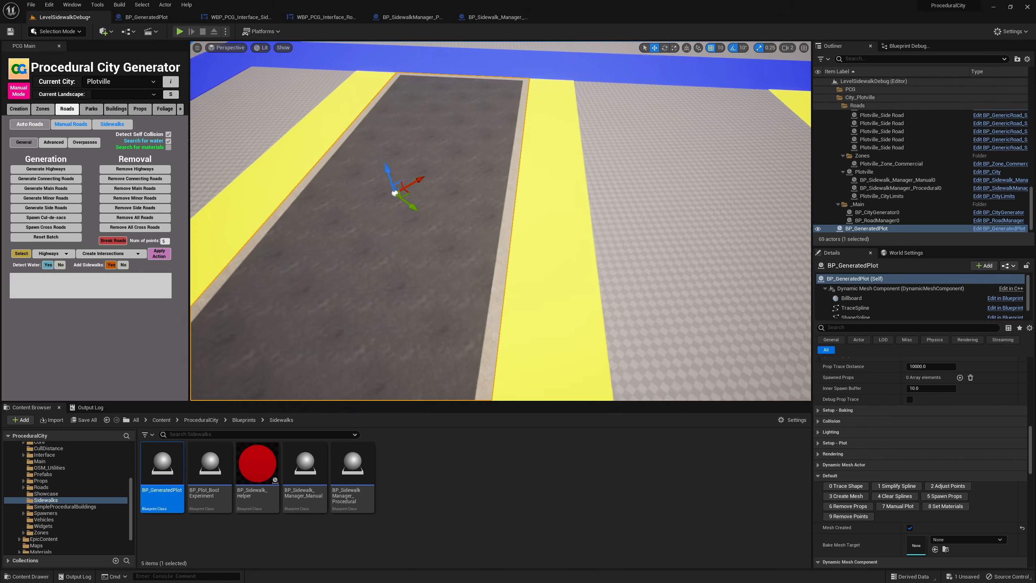
{"action": "right_click_drag", "start_coordinate": [394, 209], "coordinate": [384, 208]}
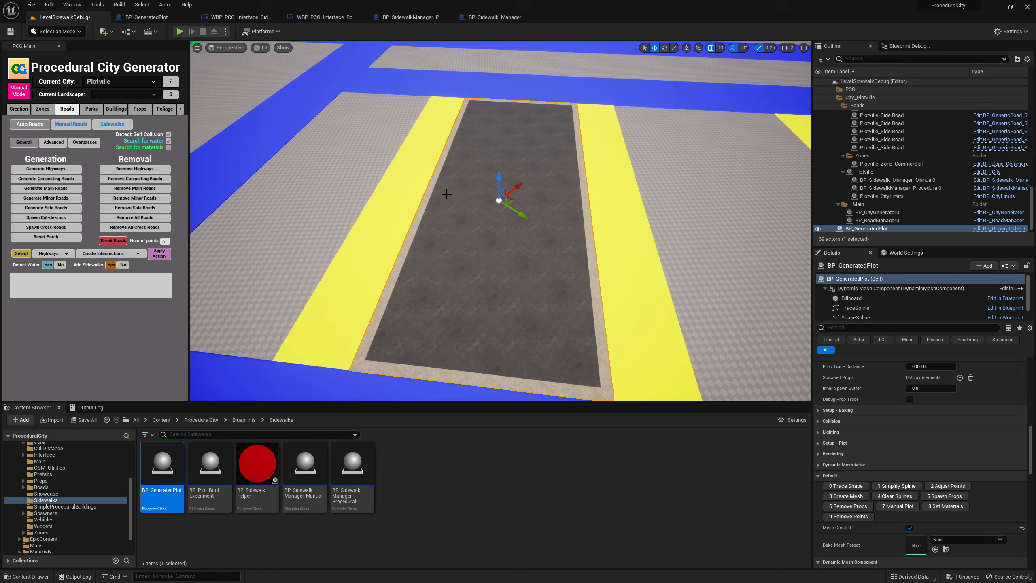
{"action": "mouse_move", "coordinate": [512, 229]}
{"action": "right_mouse_down"}
{"action": "mouse_move", "coordinate": [470, 192]}
{"action": "mouse_move", "coordinate": [515, 238]}
{"action": "right_mouse_up"}
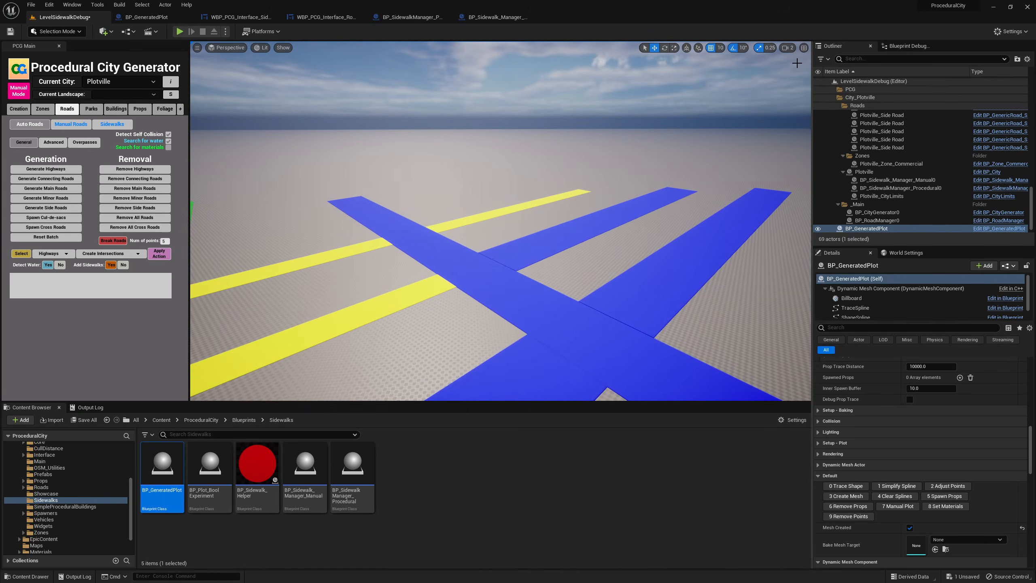
{"action": "left_click", "coordinate": [788, 49]}
{"action": "left_click", "coordinate": [807, 67]}
{"action": "right_click_drag", "start_coordinate": [638, 185], "coordinate": [659, 174]}
{"action": "right_click_drag", "start_coordinate": [556, 184], "coordinate": [556, 205]}
{"action": "left_click_drag", "start_coordinate": [156, 473], "coordinate": [494, 241]}
{"action": "right_click_drag", "start_coordinate": [495, 241], "coordinate": [653, 253]}
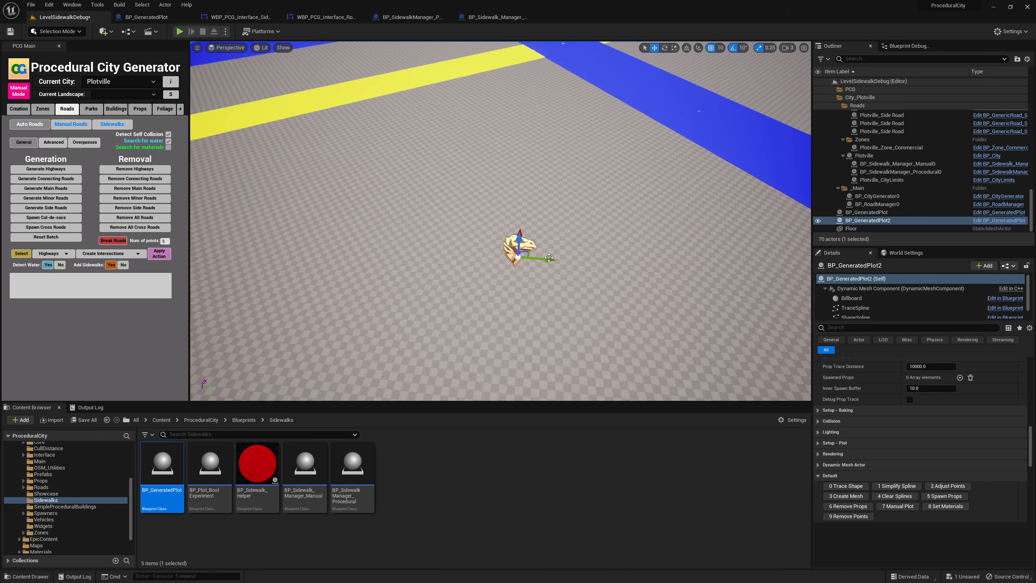
Run Manual Plot on the second plot and move it along its X axis, farther away from the roads.
{"action": "left_click", "coordinate": [904, 507]}
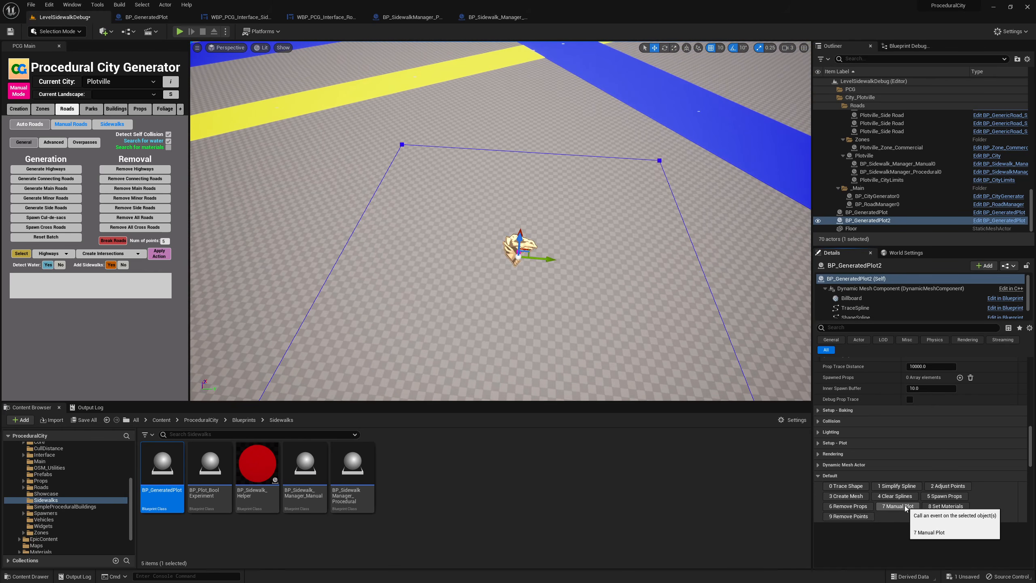
{"action": "mouse_move", "coordinate": [701, 229]}
{"action": "right_mouse_down"}
{"action": "mouse_move", "coordinate": [735, 245]}
{"action": "mouse_move", "coordinate": [692, 157]}
{"action": "right_mouse_up"}
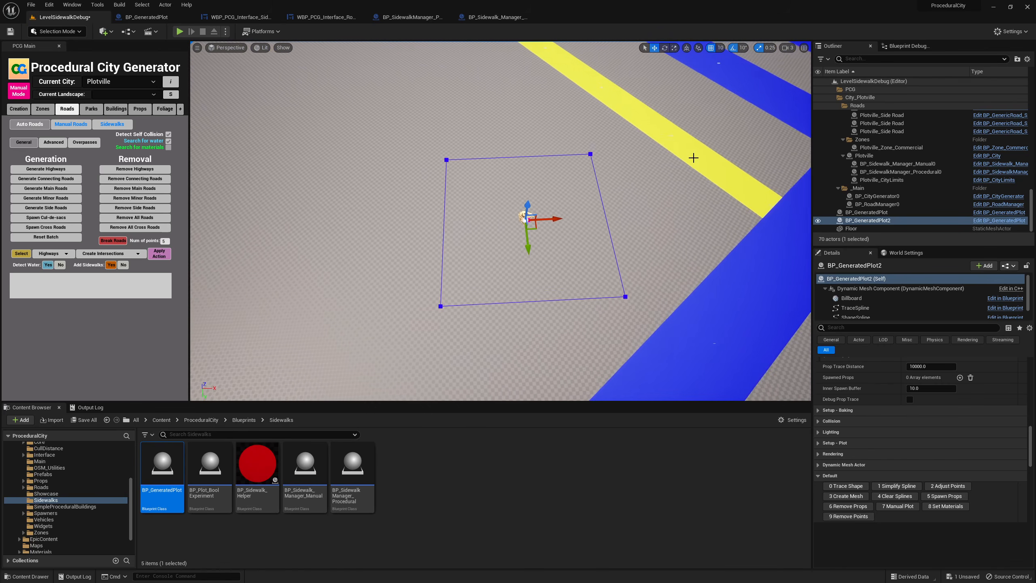
{"action": "left_click_drag", "start_coordinate": [556, 220], "coordinate": [441, 223]}
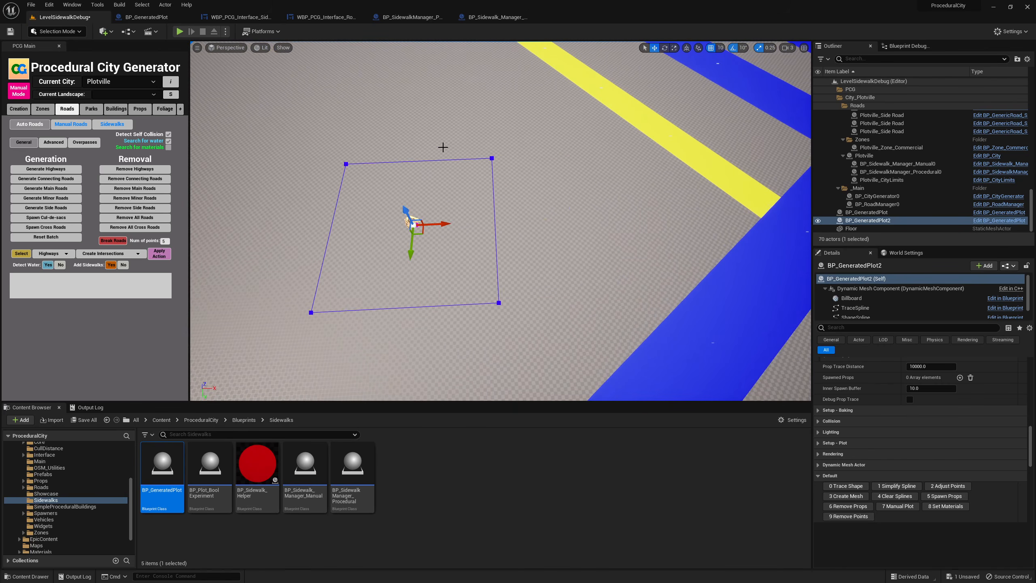
Add a spline point midway along the manual plot's edge facing the roads and pull it outward.
{"action": "right_click_drag", "start_coordinate": [442, 146], "coordinate": [559, 167]}
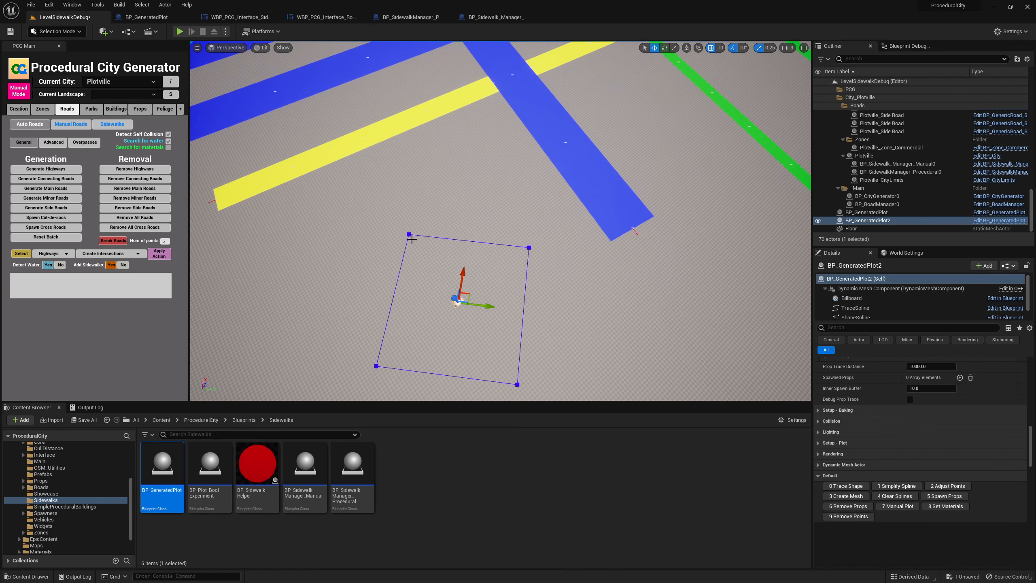
{"action": "mouse_move", "coordinate": [472, 237]}
{"action": "right_mouse_down"}
{"action": "mouse_move", "coordinate": [485, 196]}
{"action": "mouse_move", "coordinate": [488, 227]}
{"action": "mouse_move", "coordinate": [581, 216]}
{"action": "right_mouse_up"}
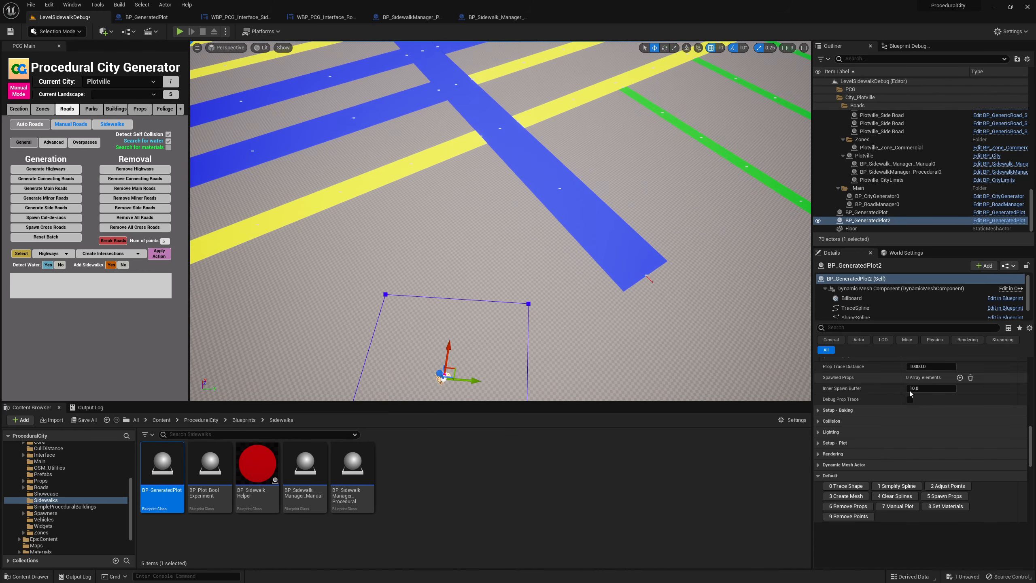
{"action": "right_click_drag", "start_coordinate": [591, 278], "coordinate": [567, 247]}
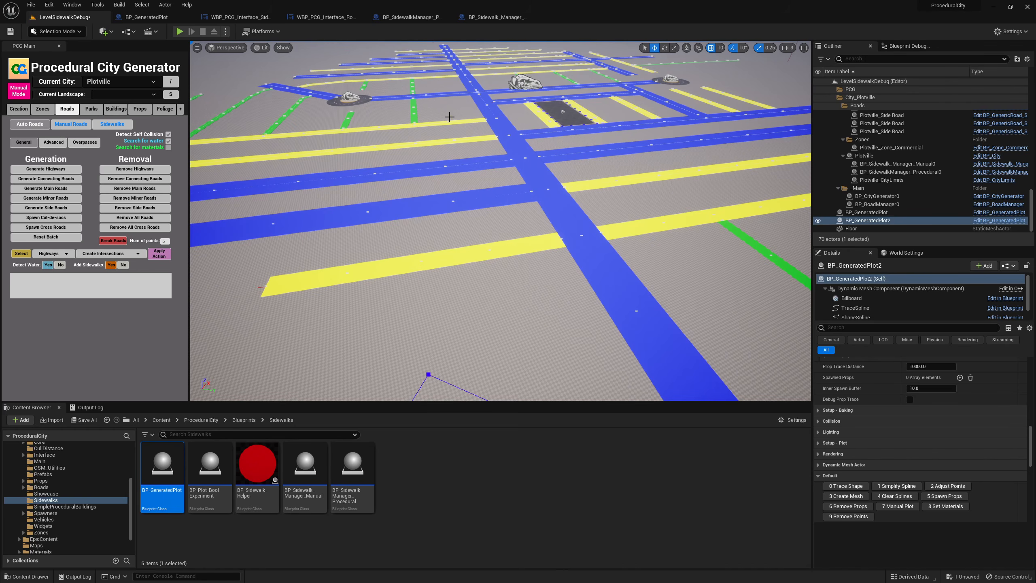
{"action": "key", "text": "f"}
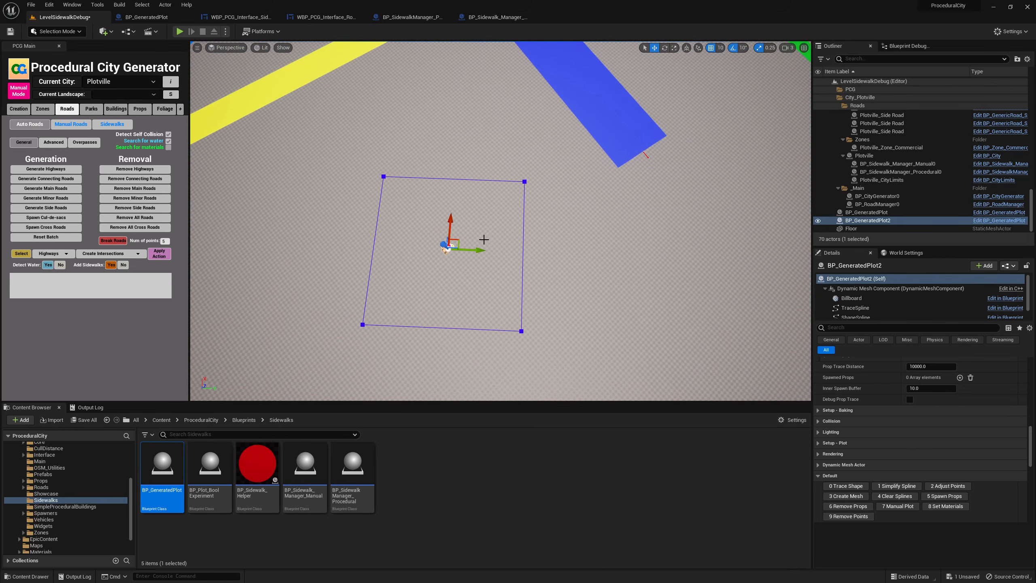
{"action": "right_click", "coordinate": [458, 178]}
{"action": "left_click", "coordinate": [474, 196]}
{"action": "left_click_drag", "start_coordinate": [456, 205], "coordinate": [461, 146]}
Add a spline point on the adjacent side of the manual plot, pull it outward, and stretch the opposite corner away from the centre.
{"action": "right_click", "coordinate": [374, 247]}
{"action": "left_click", "coordinate": [390, 263]}
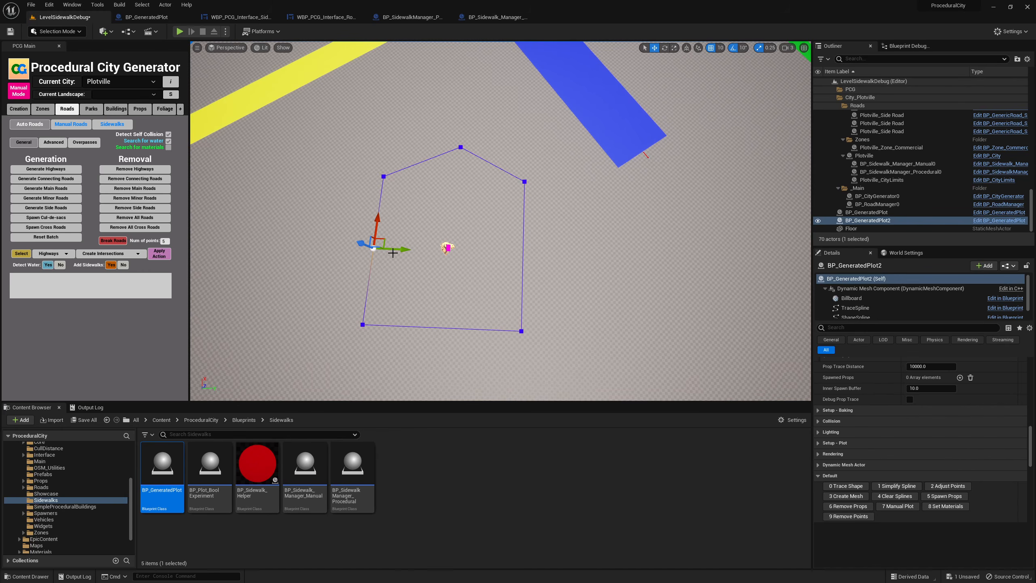
{"action": "right_click_drag", "start_coordinate": [393, 252], "coordinate": [359, 247]}
{"action": "left_click_drag", "start_coordinate": [422, 219], "coordinate": [384, 203]}
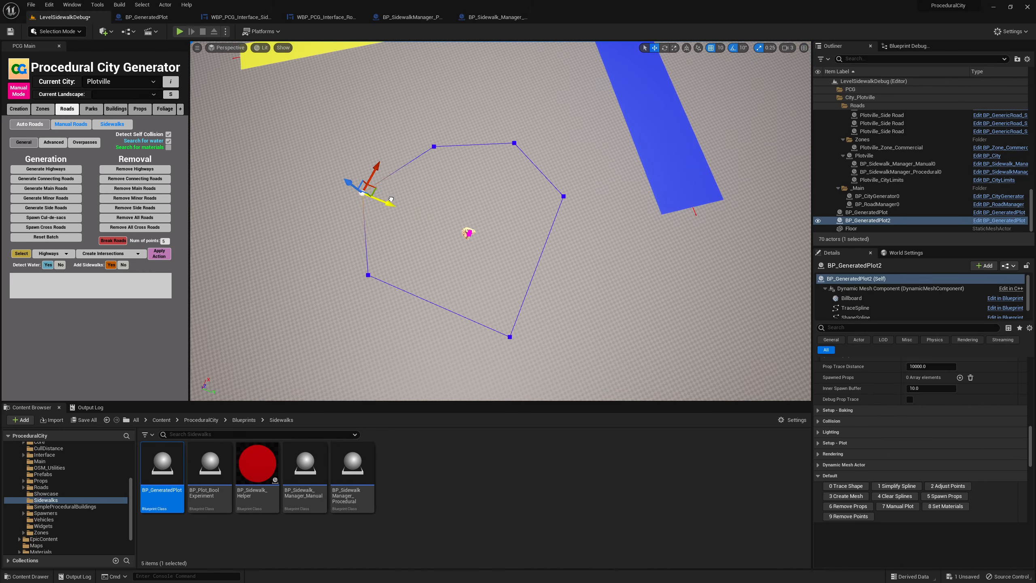
{"action": "left_click", "coordinate": [501, 330]}
{"action": "left_click_drag", "start_coordinate": [502, 331], "coordinate": [498, 387]}
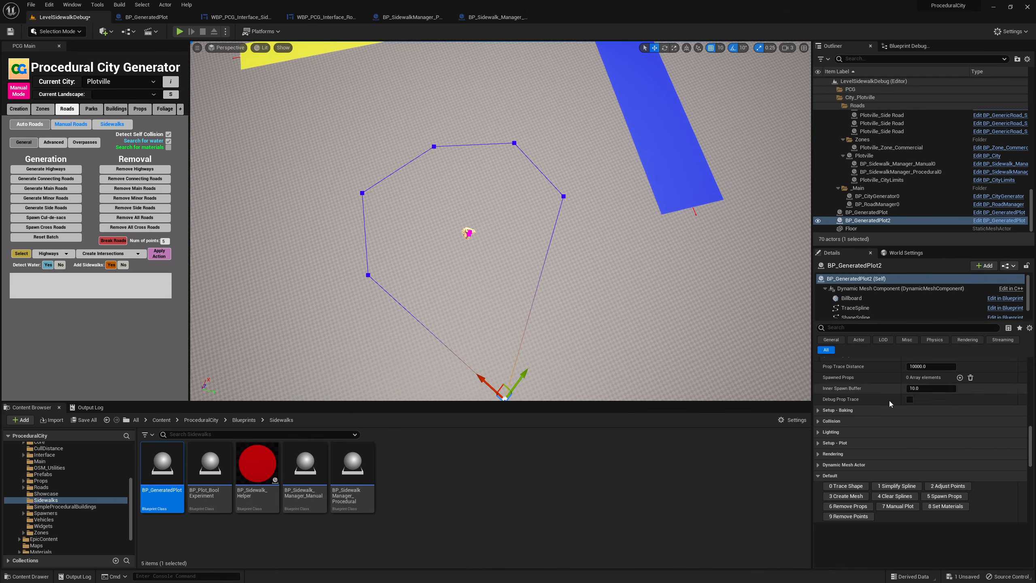
Create the mesh for the manual plot's outline and enable Generate Side Walk.
{"action": "left_click", "coordinate": [846, 496]}
{"action": "right_click_drag", "start_coordinate": [733, 362], "coordinate": [731, 308]}
{"action": "key", "text": "w"}
{"action": "key", "text": "a"}
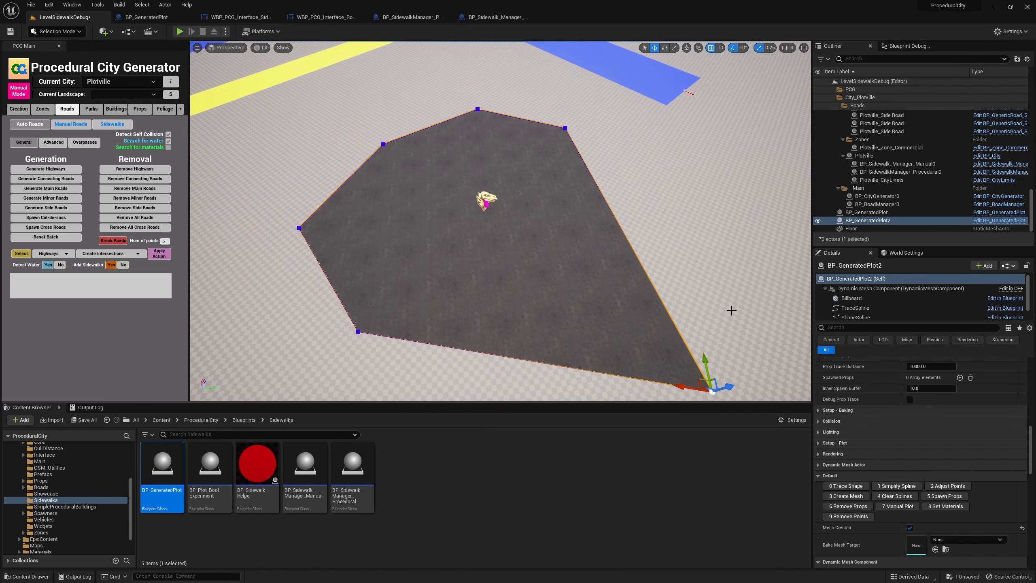
{"action": "scroll", "coordinate": [874, 423], "scroll_direction": "up", "scroll_amount": 10}
{"action": "scroll", "coordinate": [877, 433], "scroll_direction": "up", "scroll_amount": 5}
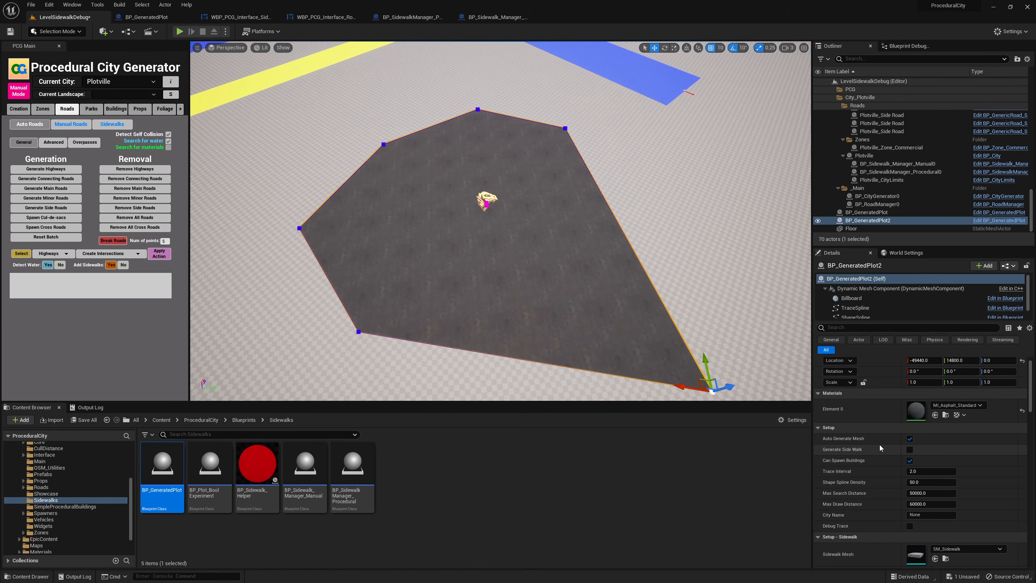
{"action": "left_click", "coordinate": [909, 450]}
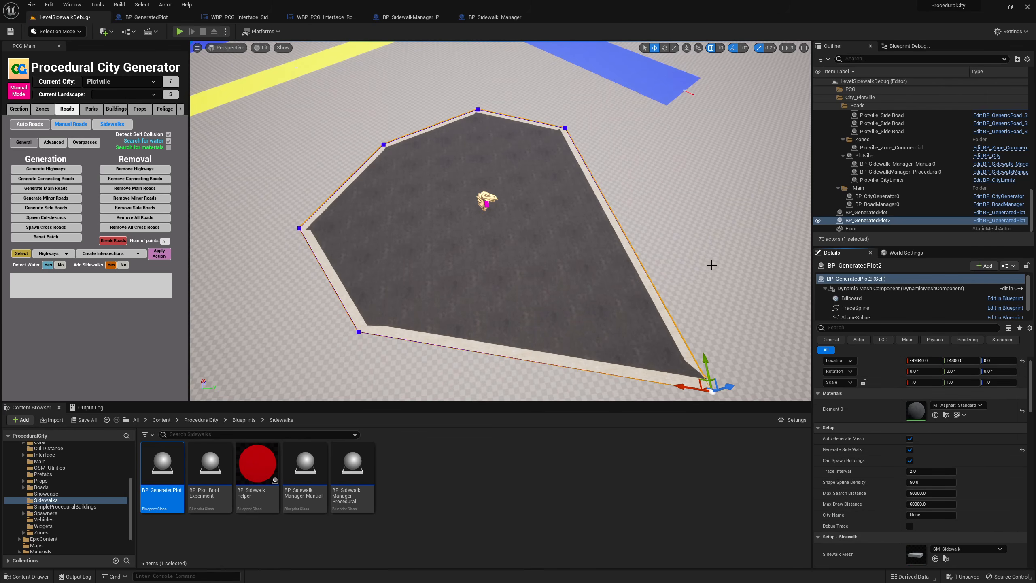
Add another spline point midway along one side of the manual plot and slide it along that edge.
{"action": "key", "text": "d"}
{"action": "right_click_drag", "start_coordinate": [711, 264], "coordinate": [334, 270]}
{"action": "right_click_drag", "start_coordinate": [531, 244], "coordinate": [652, 285]}
{"action": "key", "text": "w"}
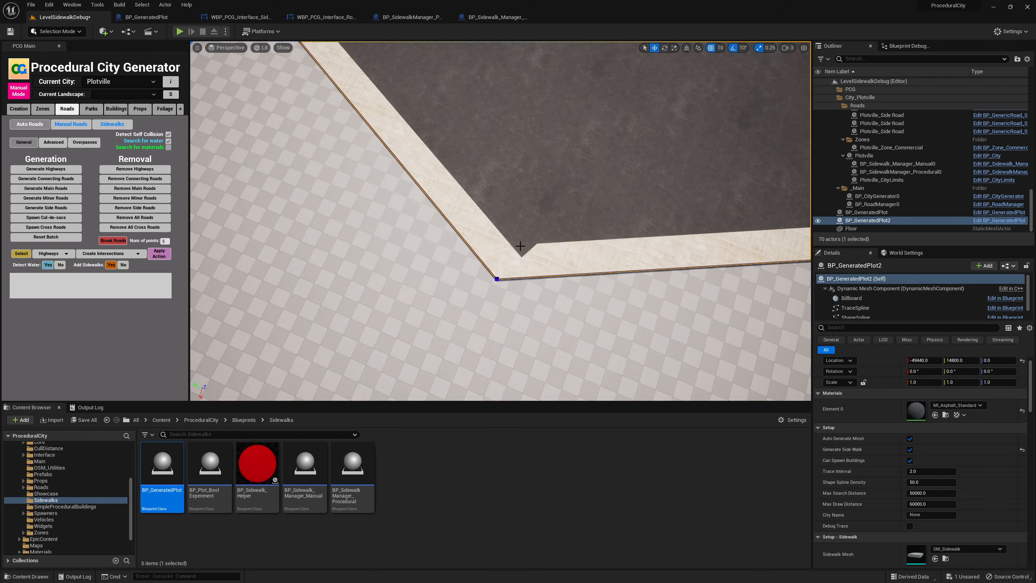
{"action": "key", "text": "d"}
{"action": "right_click_drag", "start_coordinate": [597, 257], "coordinate": [597, 258]}
{"action": "key", "text": "s"}
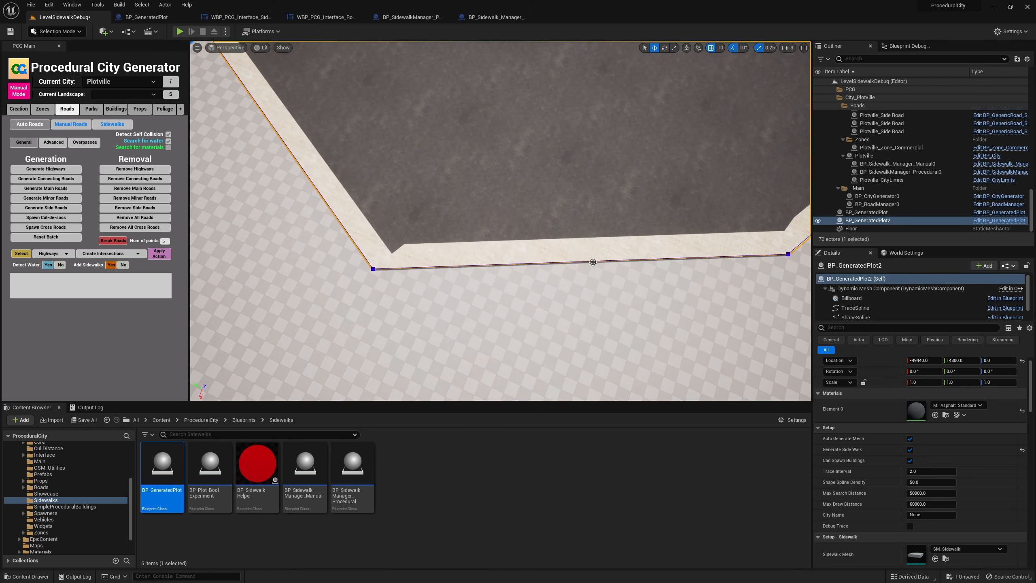
{"action": "right_click", "coordinate": [593, 262]}
{"action": "left_click", "coordinate": [606, 276]}
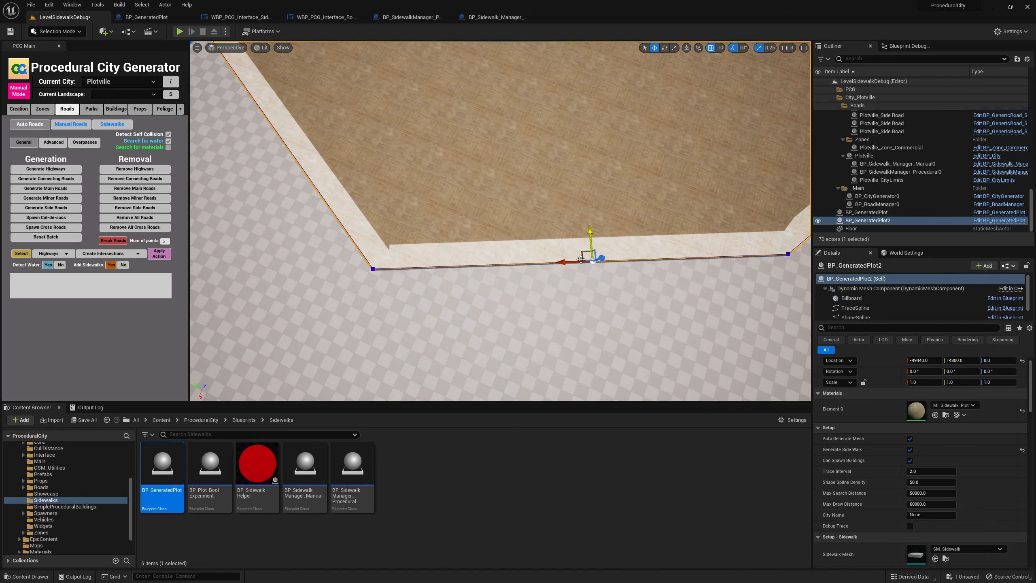
{"action": "left_click_drag", "start_coordinate": [581, 259], "coordinate": [498, 261]}
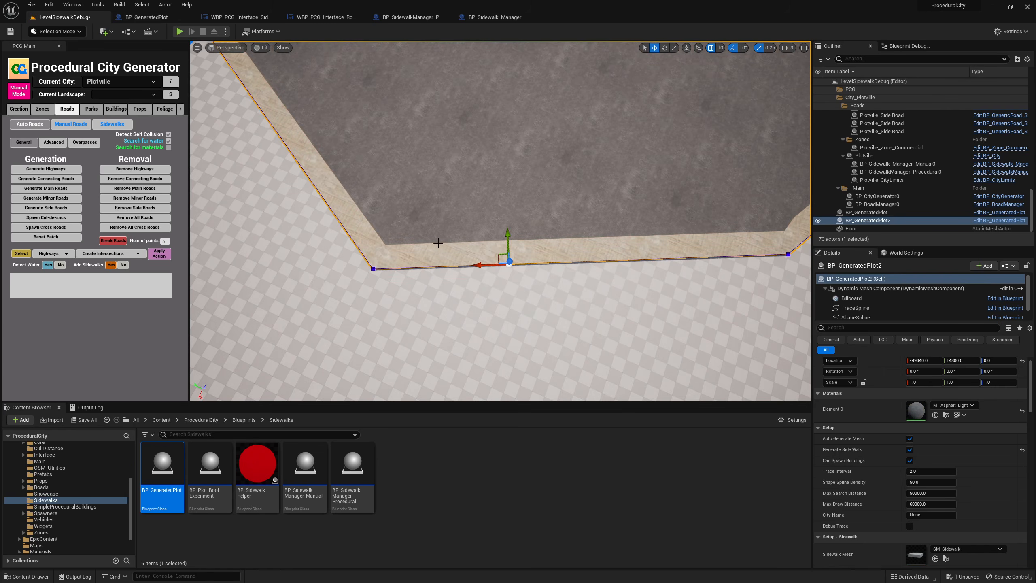
Set the manual plot's Sidewalk Width Scale to 3.0 and then to 4.0.
{"action": "right_click_drag", "start_coordinate": [382, 244], "coordinate": [502, 218]}
{"action": "key", "text": "a"}
{"action": "right_click_drag", "start_coordinate": [594, 211], "coordinate": [686, 204]}
{"action": "key", "text": "a"}
{"action": "key", "text": "s"}
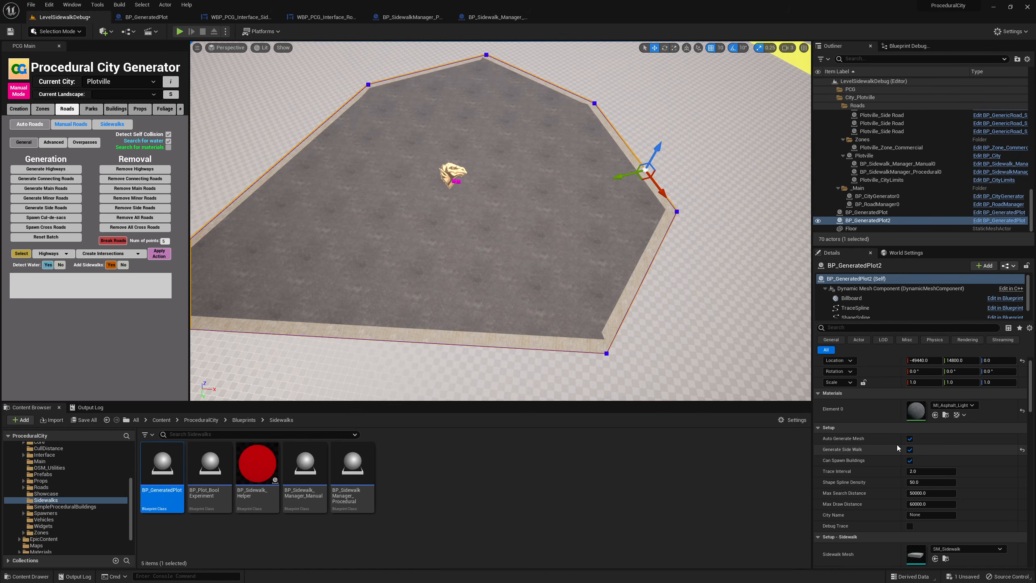
{"action": "scroll", "coordinate": [914, 505], "scroll_direction": "down", "scroll_amount": 5}
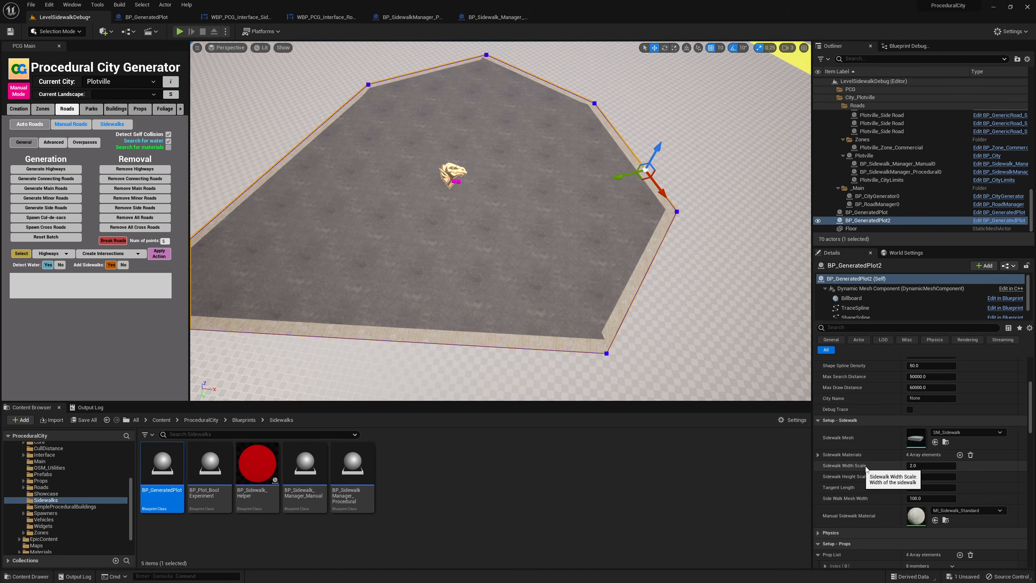
{"action": "left_click", "coordinate": [926, 466]}
{"action": "type", "text": "3"}
{"action": "key", "text": "Return"}
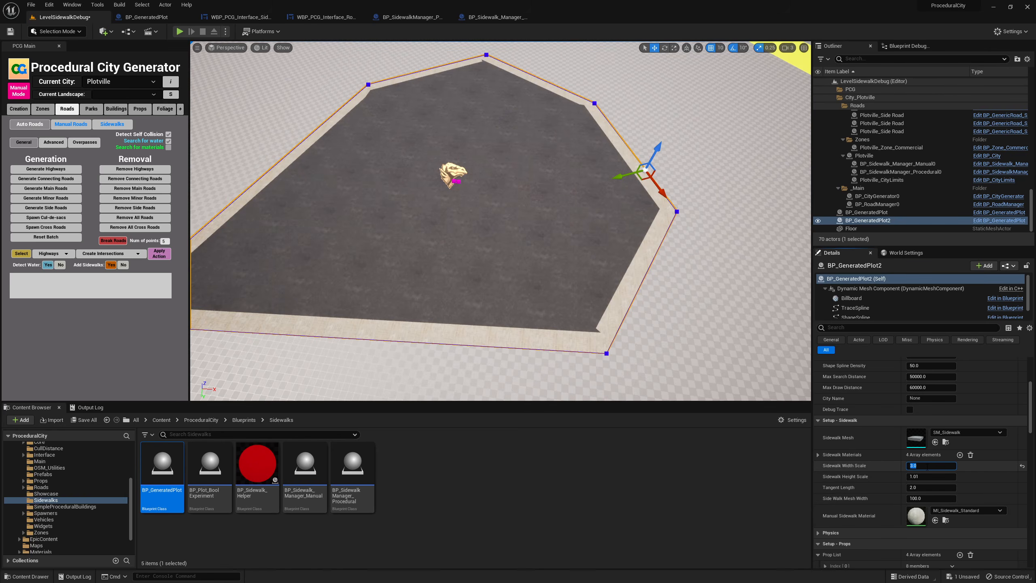
{"action": "key", "text": "Return"}
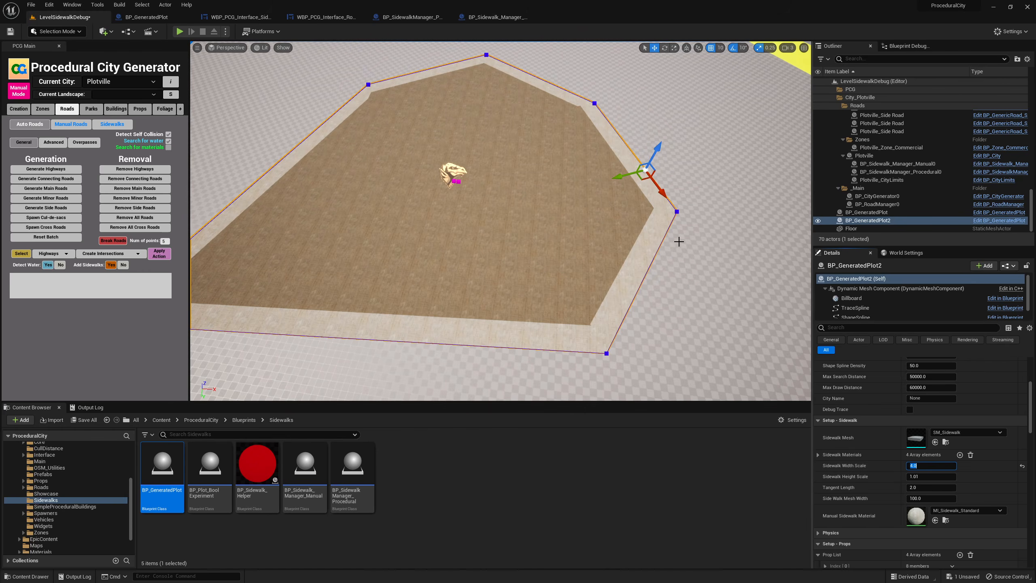
Delete the manually shaped plot from the level.
{"action": "mouse_move", "coordinate": [633, 224]}
{"action": "right_mouse_down"}
{"action": "mouse_move", "coordinate": [416, 228]}
{"action": "mouse_move", "coordinate": [565, 234]}
{"action": "mouse_move", "coordinate": [685, 212]}
{"action": "mouse_move", "coordinate": [738, 180]}
{"action": "right_mouse_up"}
{"action": "left_click", "coordinate": [549, 242]}
{"action": "key", "text": "Delete"}
Delete the original generated plot between the two yellow roads.
{"action": "key", "text": "w"}
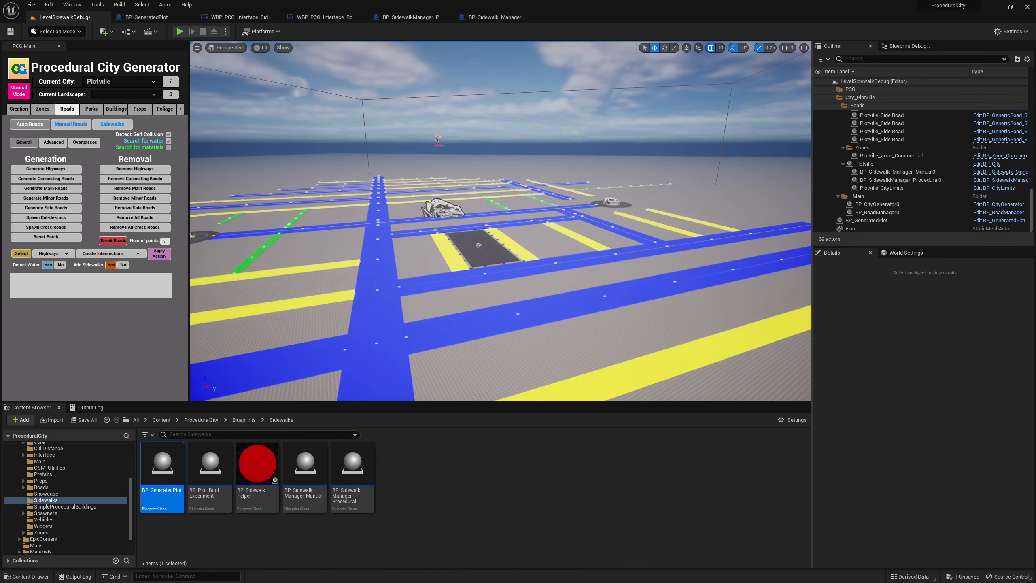
{"action": "key", "text": "w"}
{"action": "right_click_drag", "start_coordinate": [360, 321], "coordinate": [354, 355]}
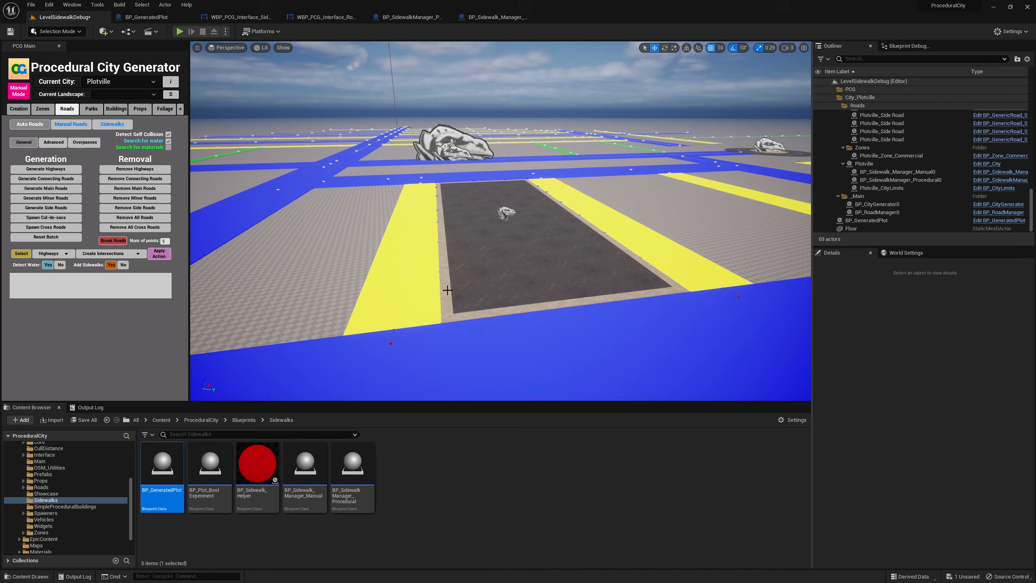
{"action": "left_click", "coordinate": [506, 276]}
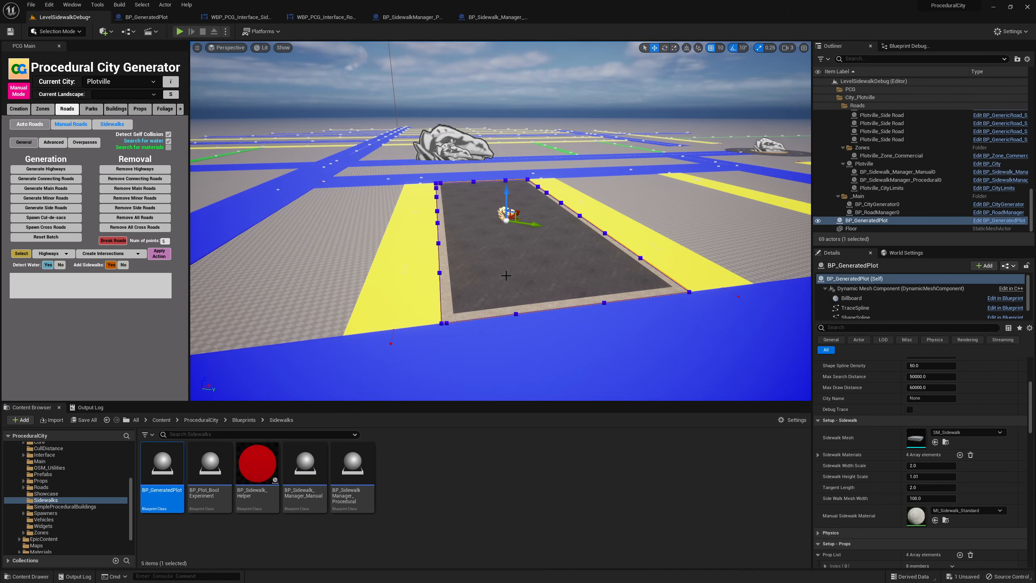
{"action": "key", "text": "Delete"}
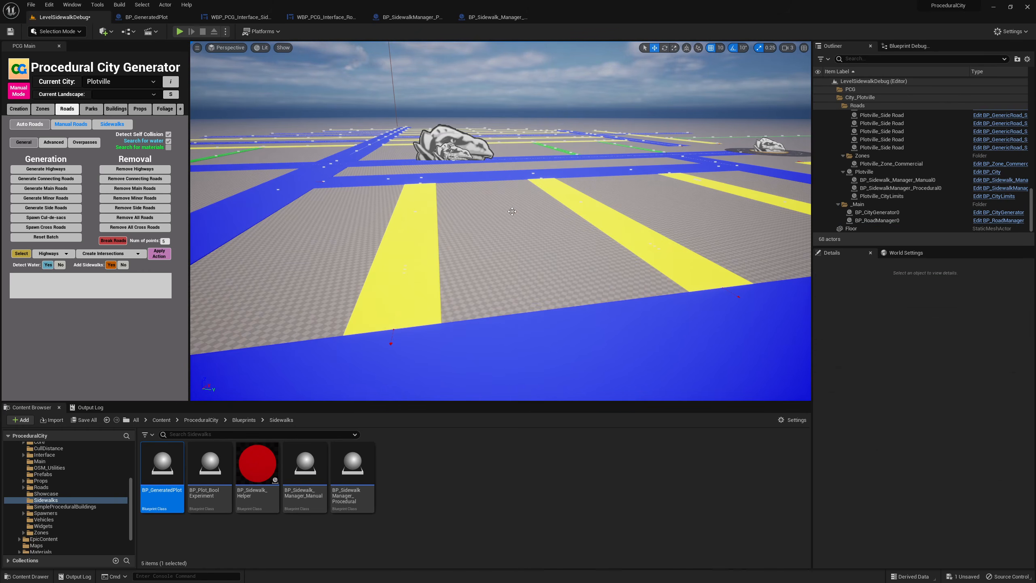
Save all changes to the level with the whole city's road network in view.
{"action": "right_click_drag", "start_coordinate": [490, 210], "coordinate": [492, 208]}
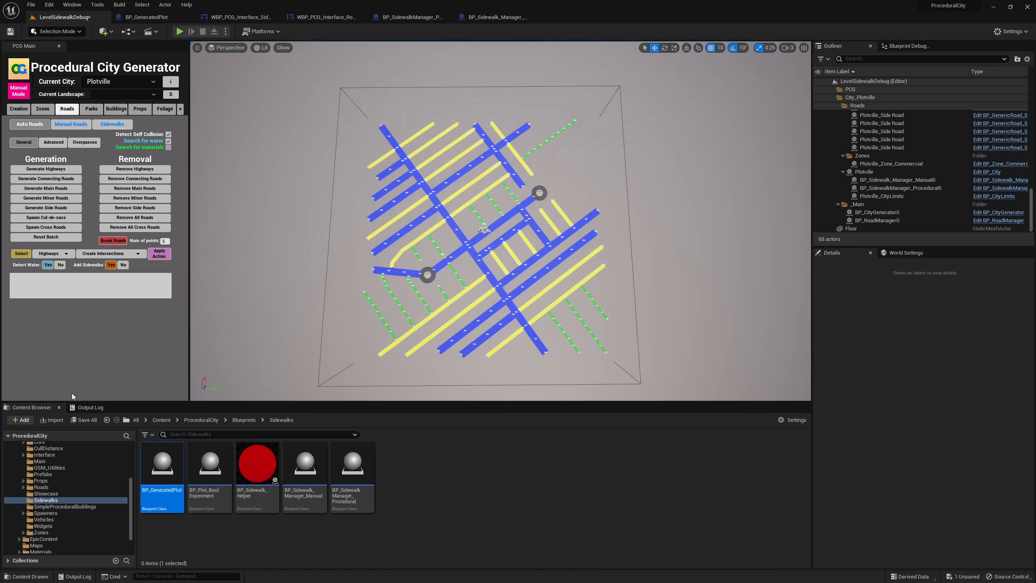
{"action": "left_click", "coordinate": [84, 420]}
{"action": "left_click", "coordinate": [589, 389]}
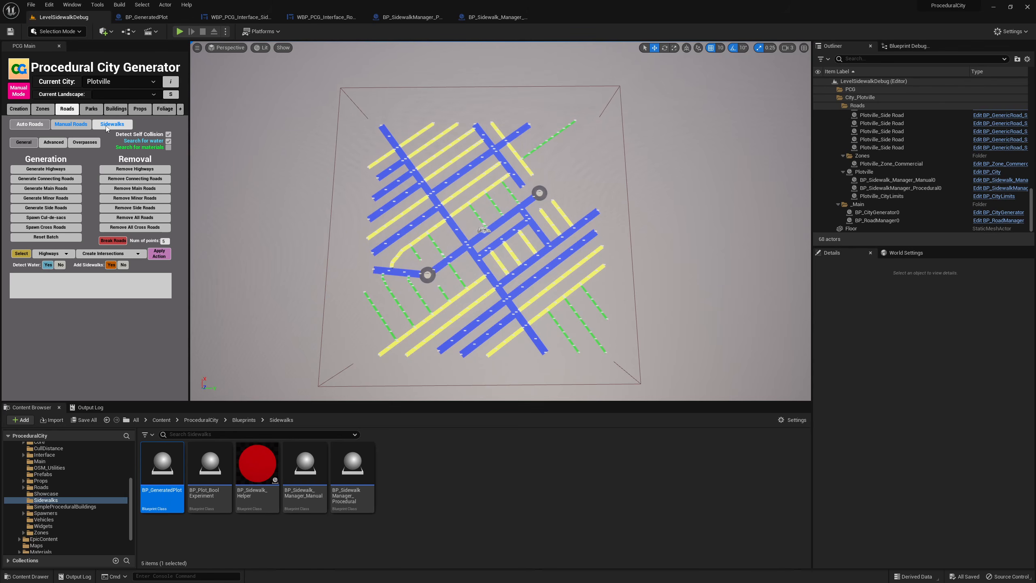
Open the procedural sidewalk tools and spawn an active sidewalk manager for Plotville.
{"action": "left_click", "coordinate": [121, 126]}
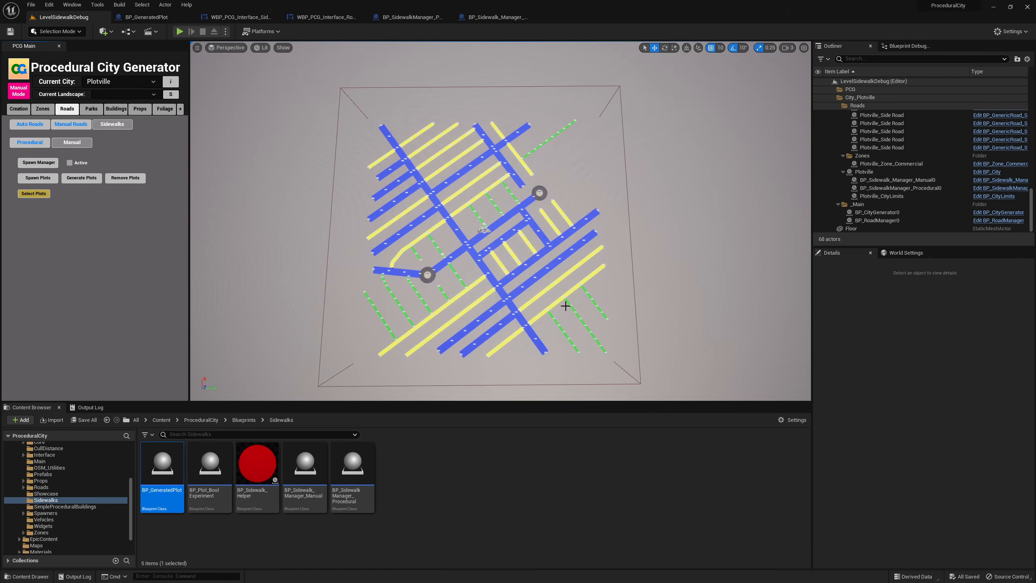
{"action": "left_click", "coordinate": [73, 142]}
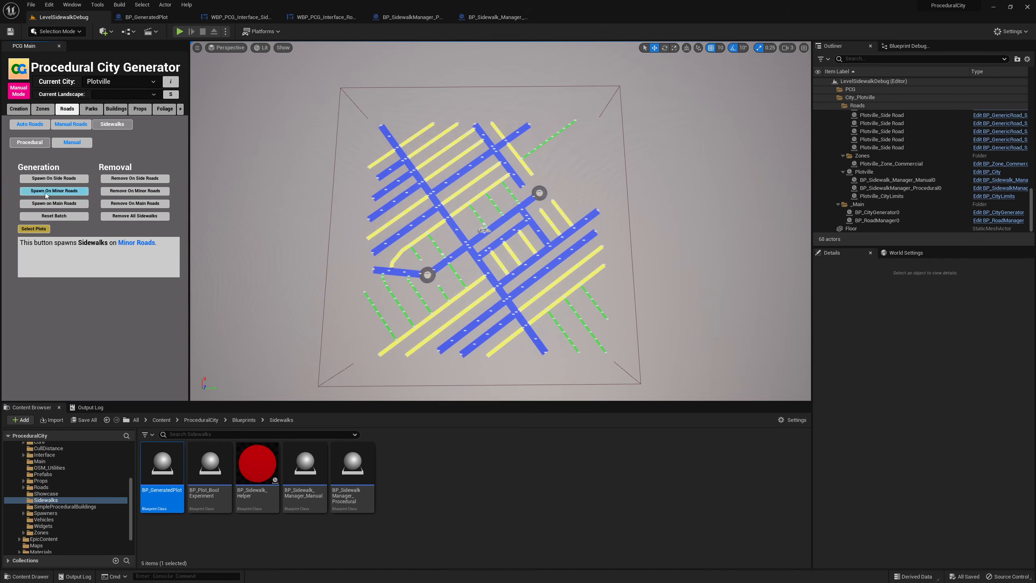
{"action": "left_click", "coordinate": [75, 144]}
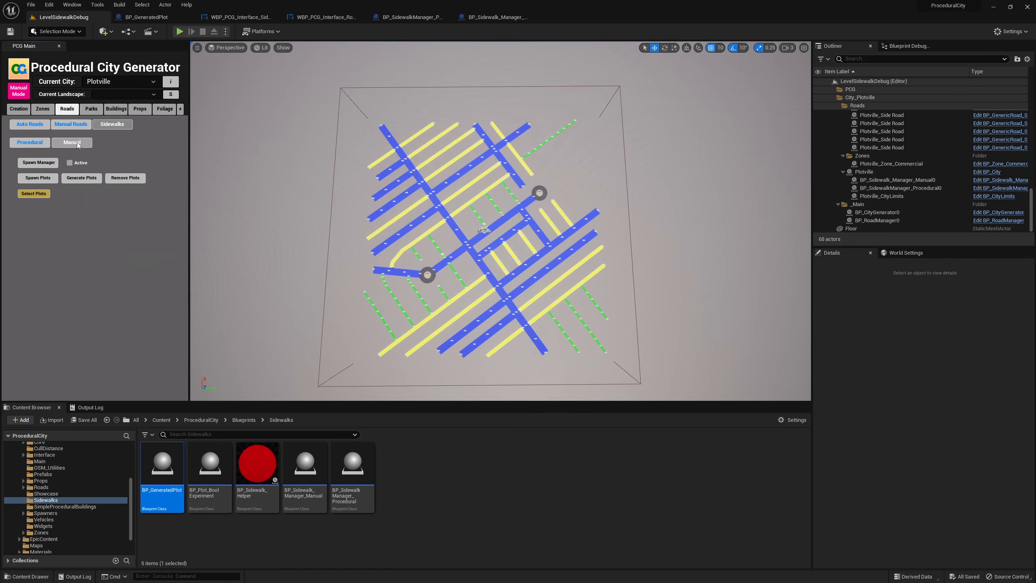
{"action": "left_click", "coordinate": [37, 163]}
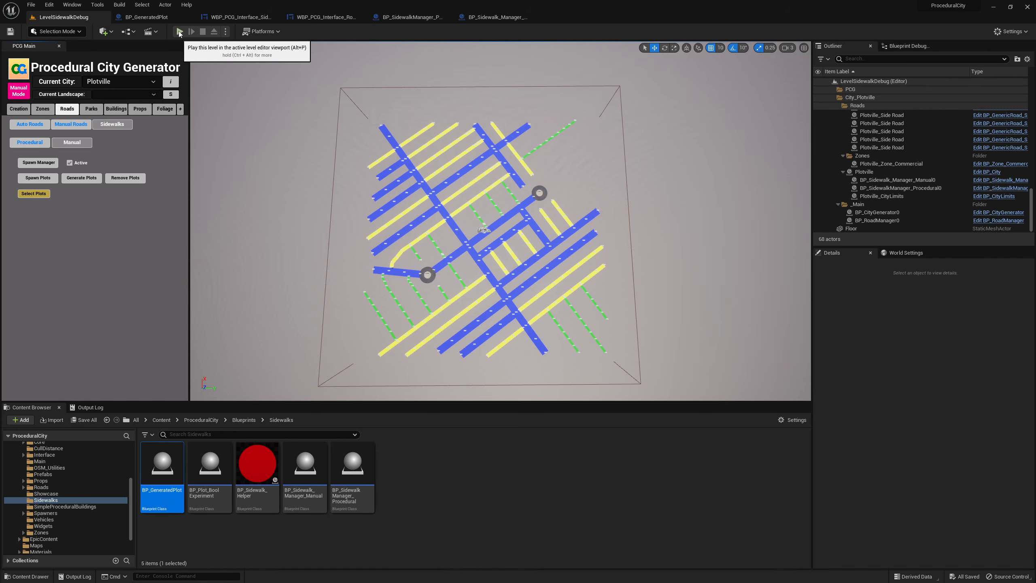
Play the level, switch the sidewalk manager's camera to orthographic, and zoom out over the road grid.
{"action": "left_click", "coordinate": [179, 32]}
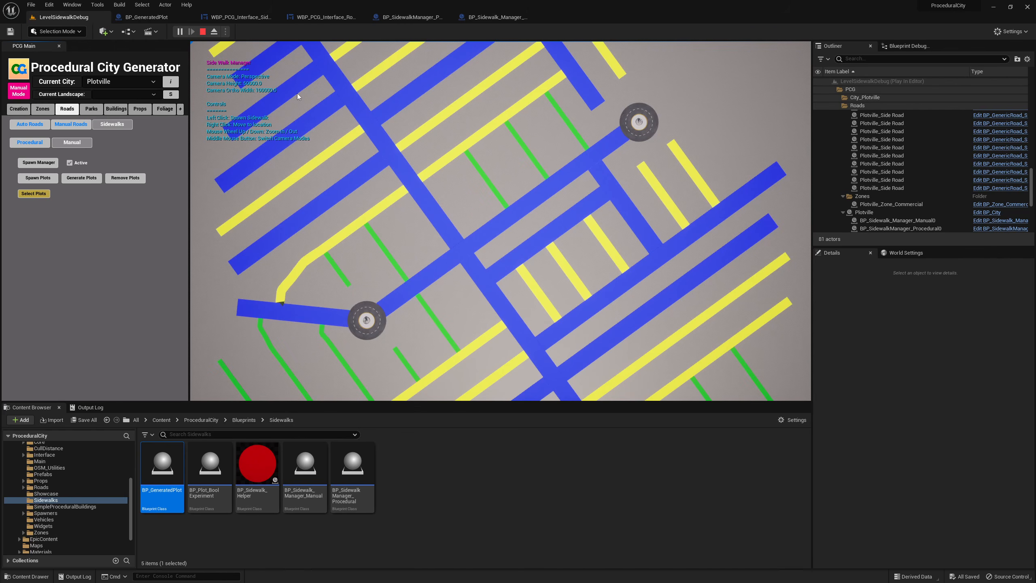
{"action": "middle_click", "coordinate": [422, 122]}
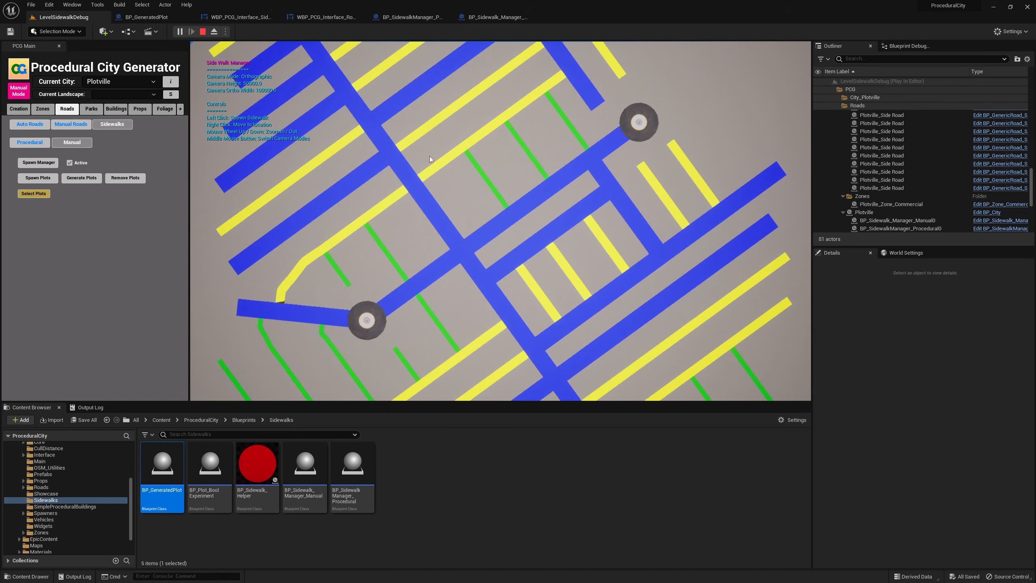
{"action": "scroll", "coordinate": [460, 247], "scroll_direction": "down", "scroll_amount": 3}
{"action": "scroll", "coordinate": [464, 241], "scroll_direction": "down", "scroll_amount": 6}
{"action": "scroll", "coordinate": [467, 246], "scroll_direction": "up", "scroll_amount": 3}
{"action": "scroll", "coordinate": [469, 254], "scroll_direction": "down", "scroll_amount": 6}
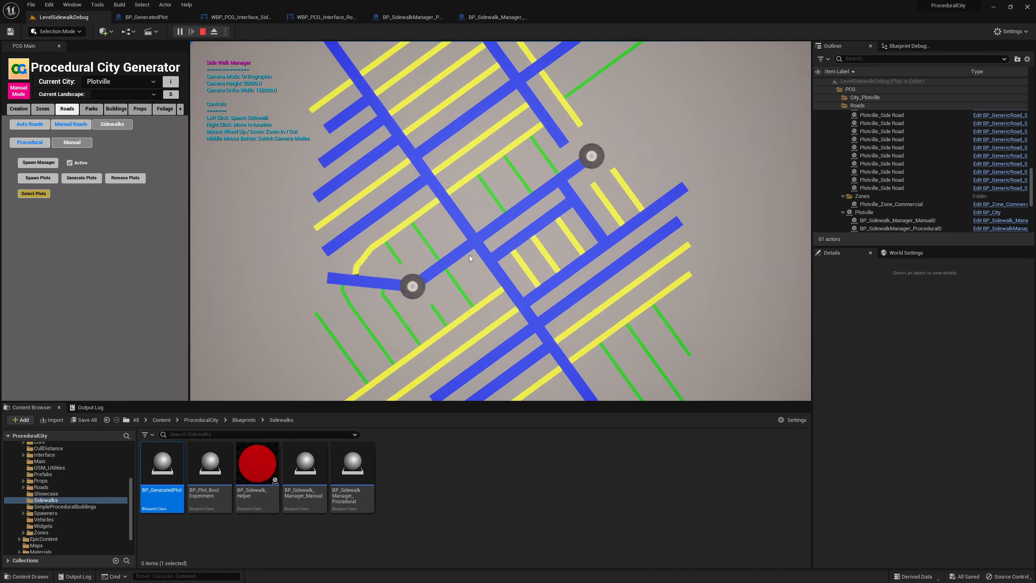
{"action": "scroll", "coordinate": [471, 253], "scroll_direction": "up", "scroll_amount": 9}
{"action": "scroll", "coordinate": [473, 253], "scroll_direction": "down", "scroll_amount": 3}
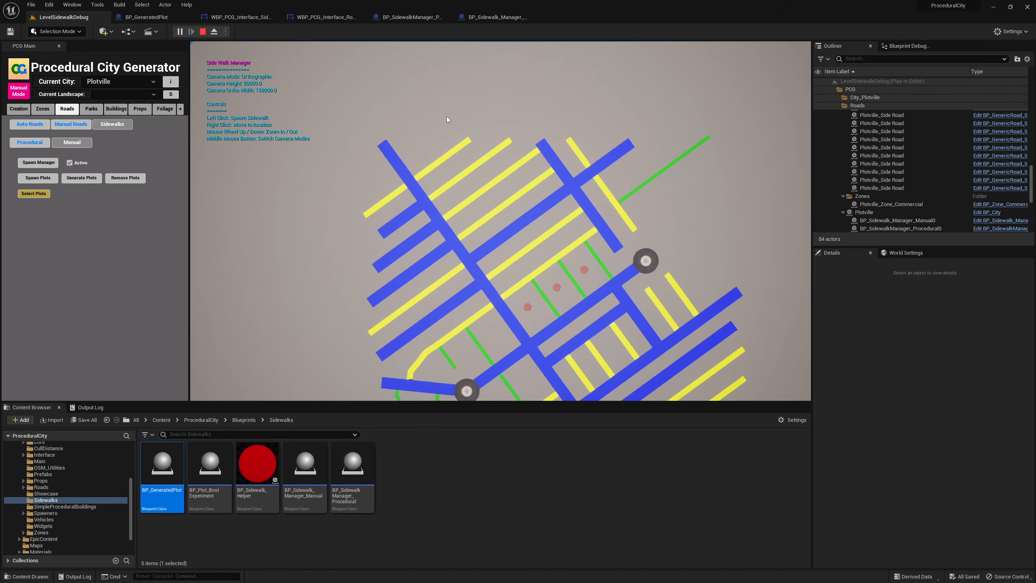
Mark five blocks around the central intersection for sidewalk plots and end the play session.
{"action": "right_click", "coordinate": [437, 300]}
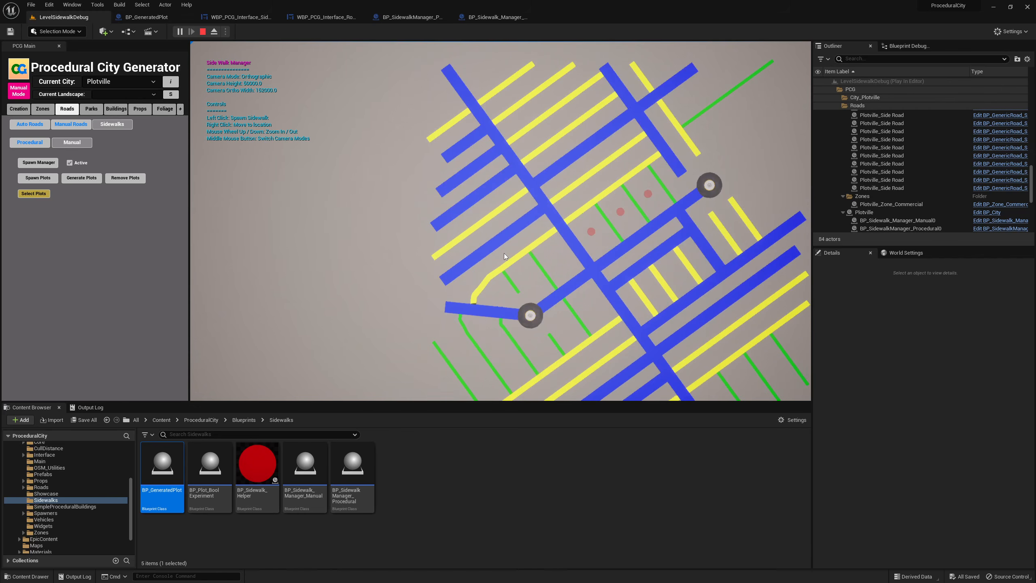
{"action": "right_click", "coordinate": [588, 273]}
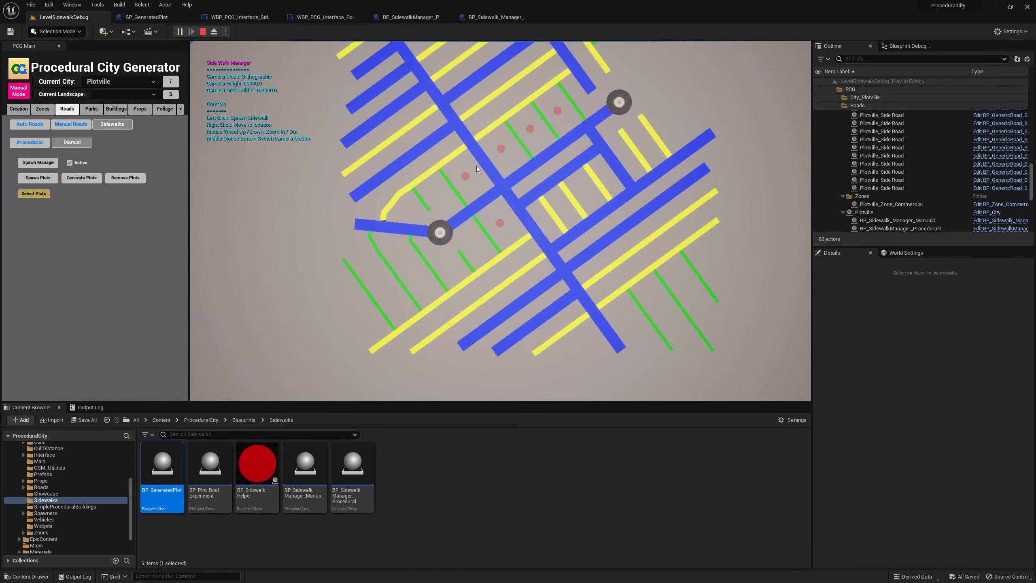
{"action": "left_click", "coordinate": [204, 33]}
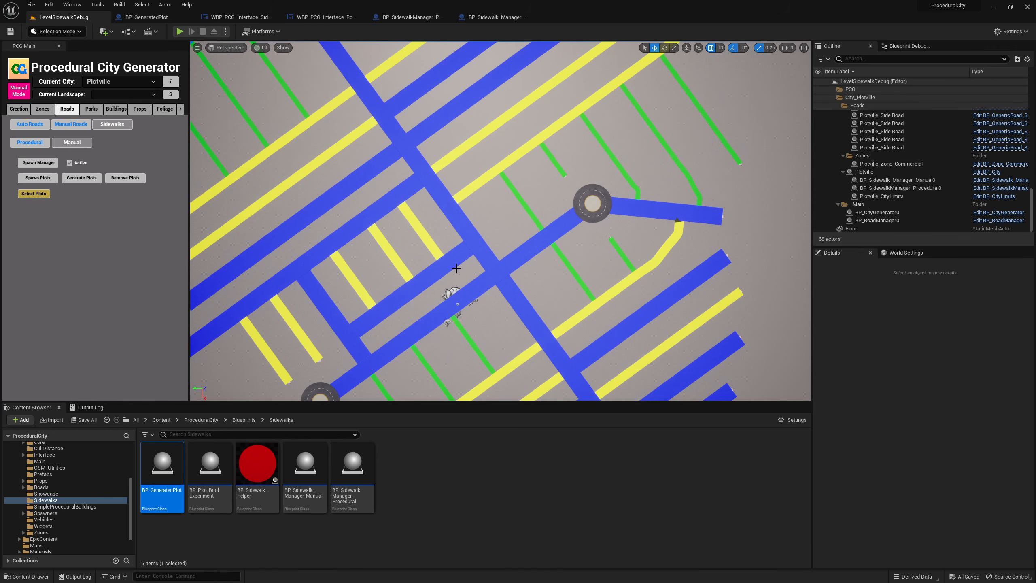
Spawn the procedural plots at the marked blocks and generate their surfaces.
{"action": "left_click", "coordinate": [38, 178]}
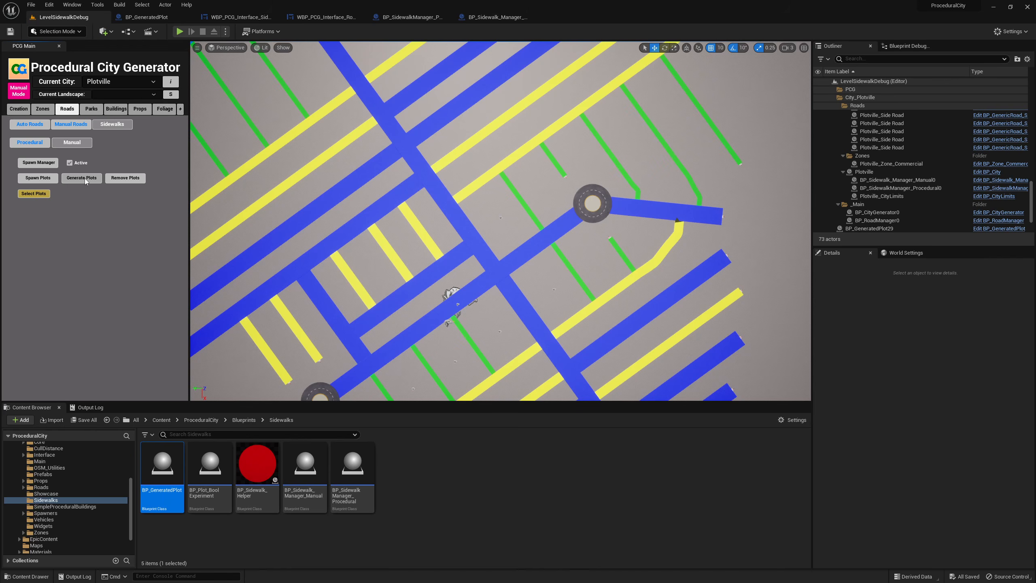
{"action": "left_click", "coordinate": [99, 182]}
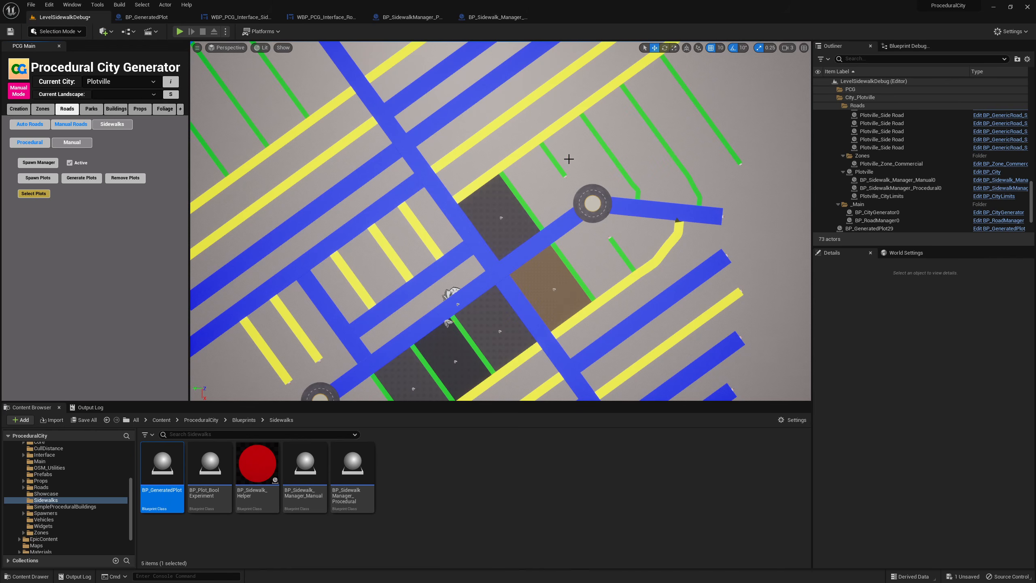
{"action": "right_click_drag", "start_coordinate": [569, 160], "coordinate": [481, 157]}
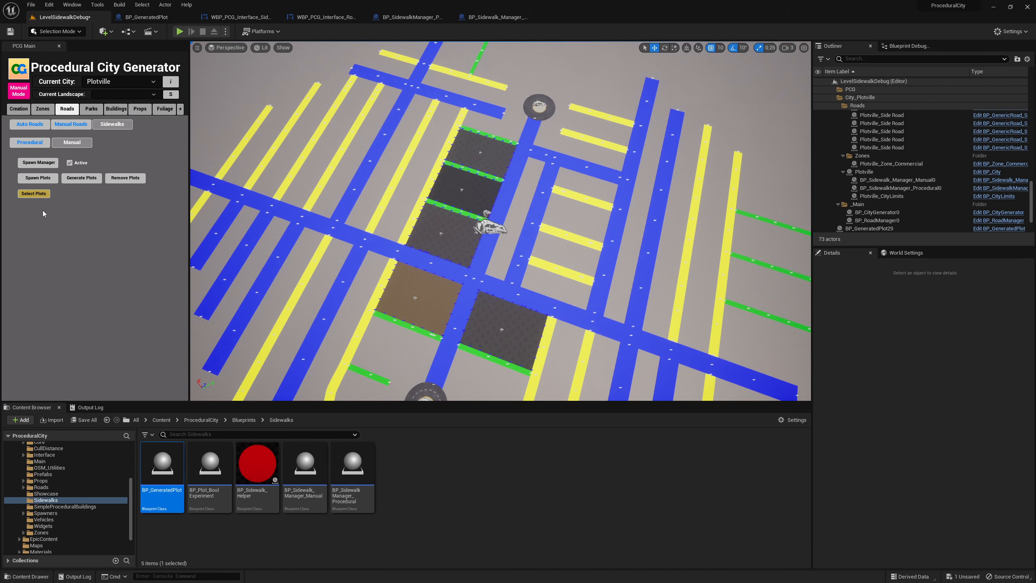
Select all the generated plots and enable Generate Side Walk on them.
{"action": "left_click", "coordinate": [35, 193]}
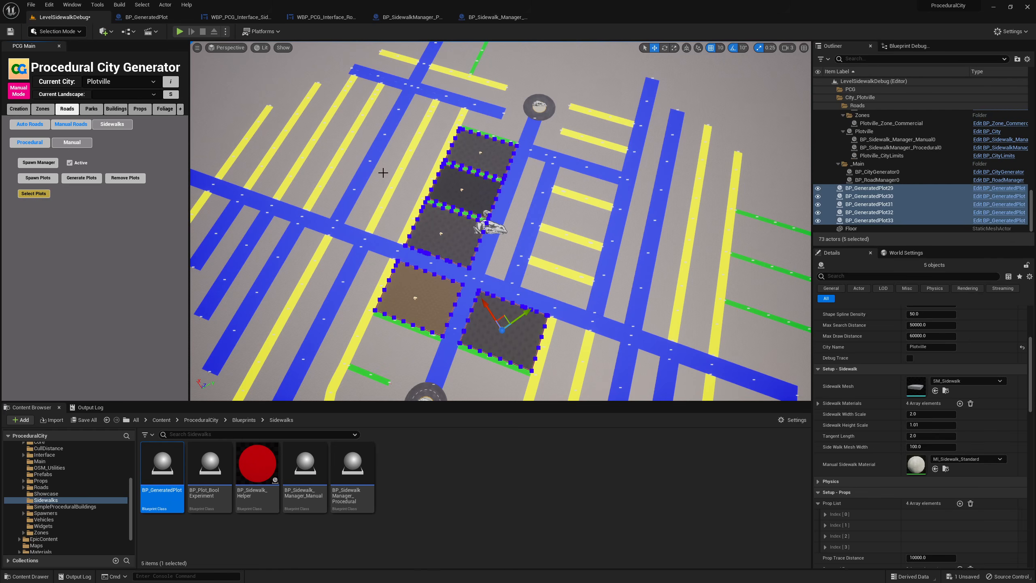
{"action": "scroll", "coordinate": [847, 404], "scroll_direction": "up", "scroll_amount": 5}
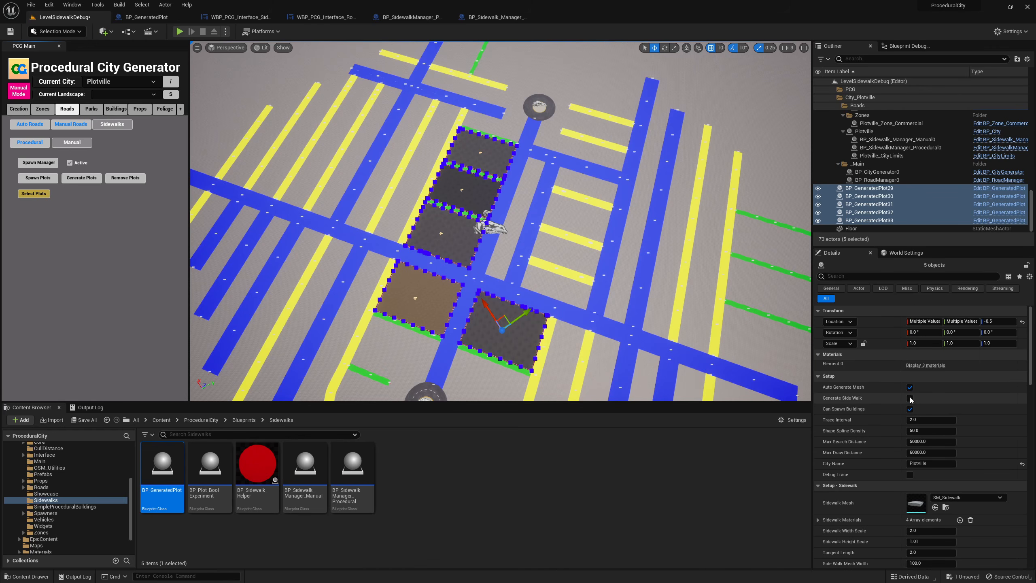
{"action": "left_click", "coordinate": [910, 398]}
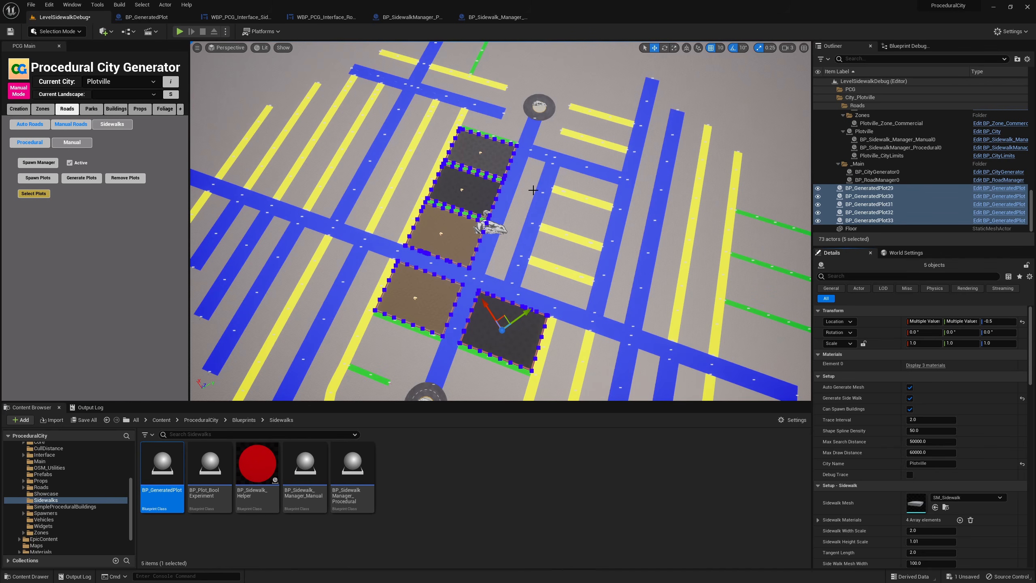
{"action": "key", "text": "Escape"}
Examine the new sidewalks around the generated plots up close and against the whole city layout.
{"action": "right_click_drag", "start_coordinate": [563, 212], "coordinate": [445, 214]}
{"action": "left_click", "coordinate": [790, 47]}
{"action": "right_click_drag", "start_coordinate": [633, 172], "coordinate": [536, 296]}
{"action": "left_click", "coordinate": [530, 320]}
{"action": "key", "text": "f"}
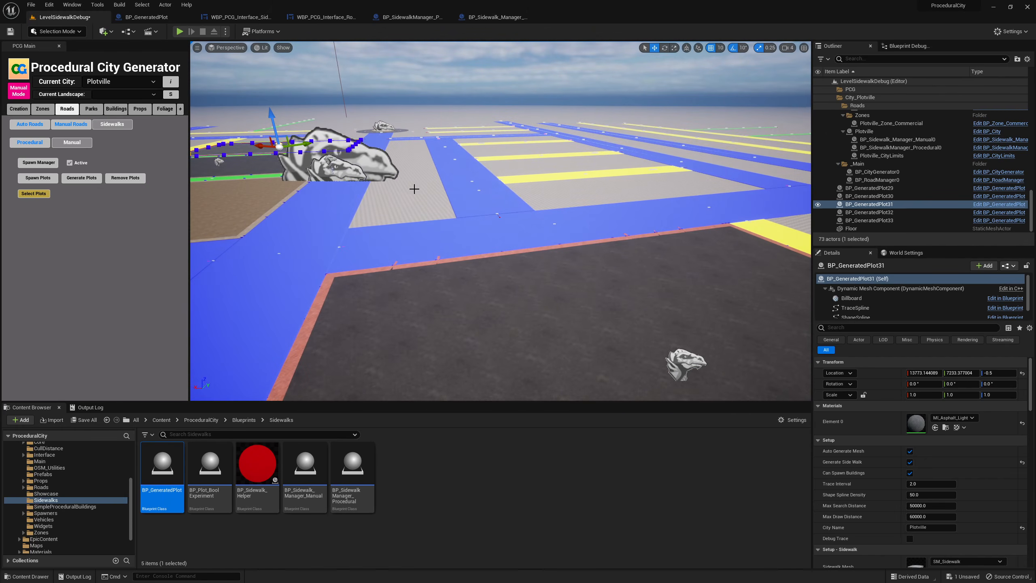
{"action": "right_click_drag", "start_coordinate": [415, 189], "coordinate": [412, 235]}
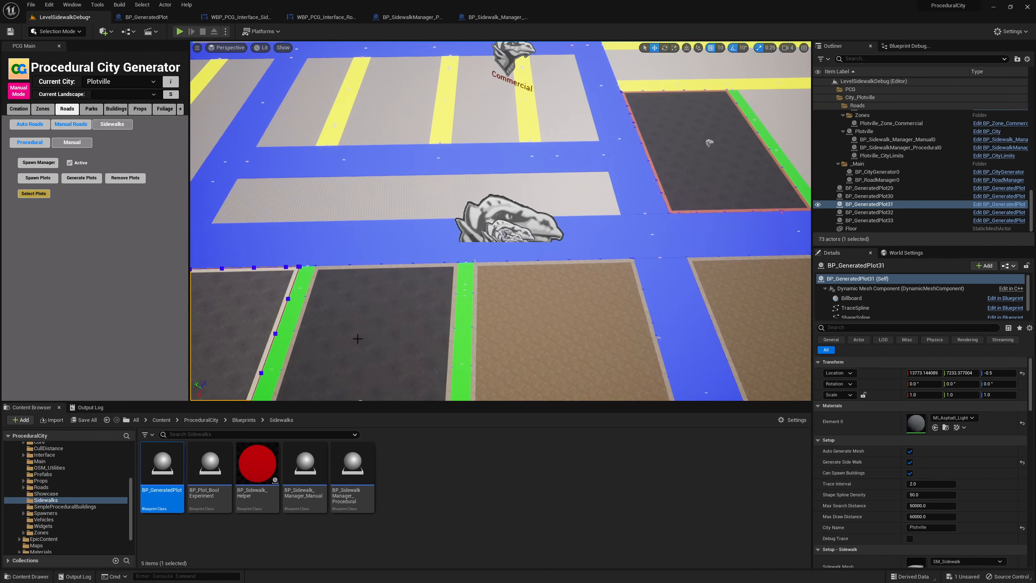
{"action": "right_click_drag", "start_coordinate": [452, 164], "coordinate": [416, 165]}
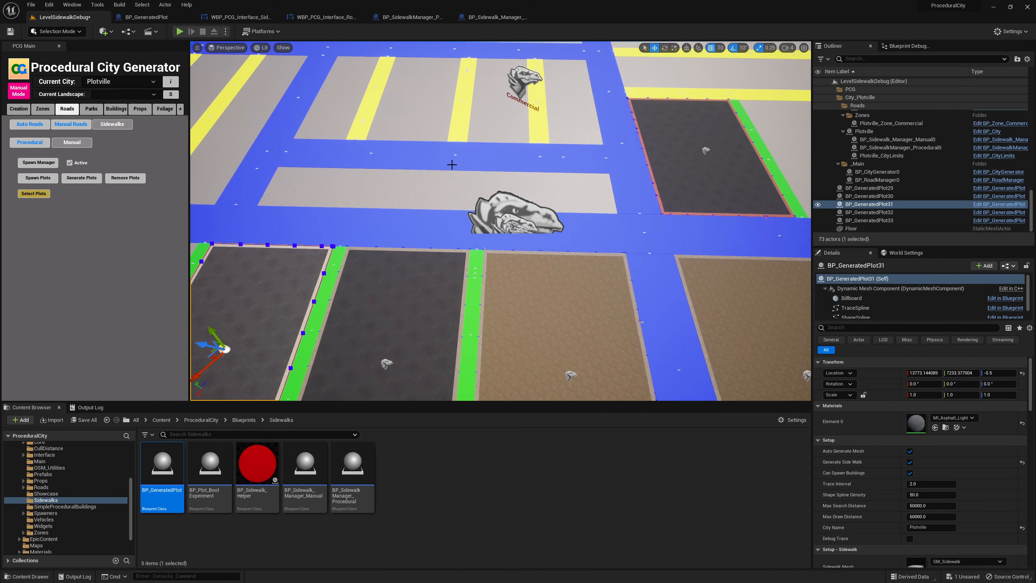
{"action": "key", "text": "f"}
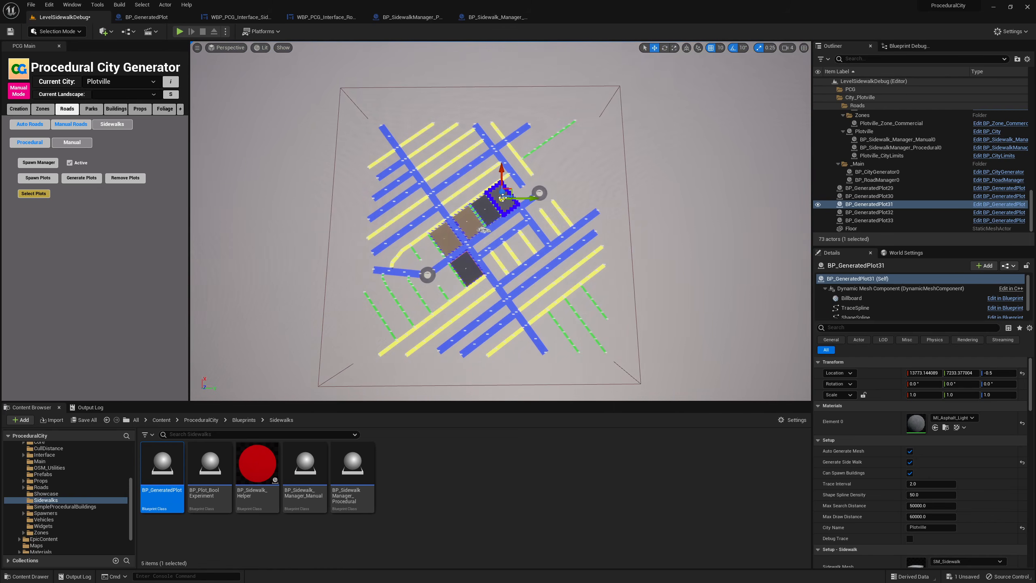
Remove the procedural plots and open the manual sidewalk tools.
{"action": "left_click", "coordinate": [125, 178]}
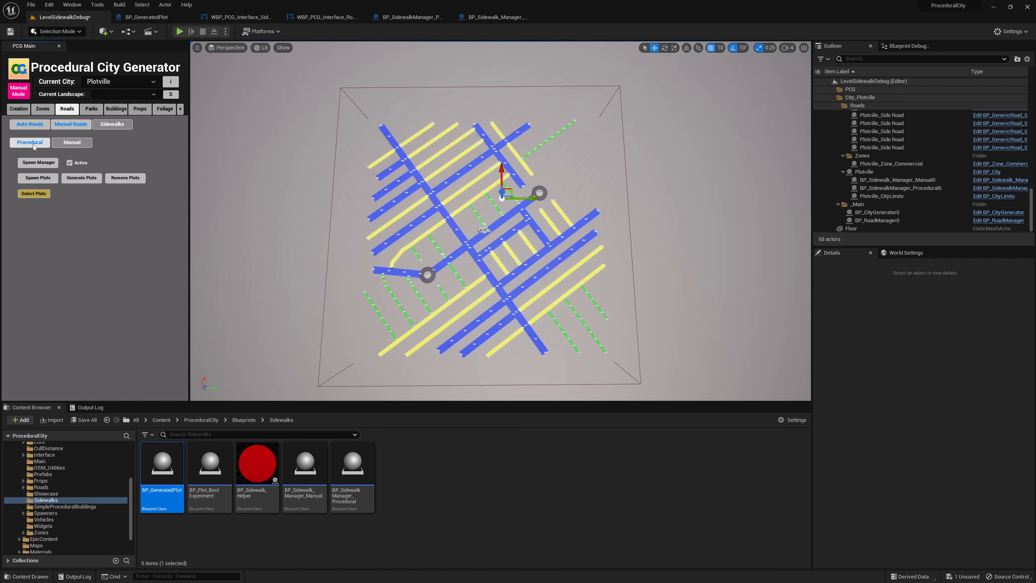
{"action": "left_click", "coordinate": [72, 142]}
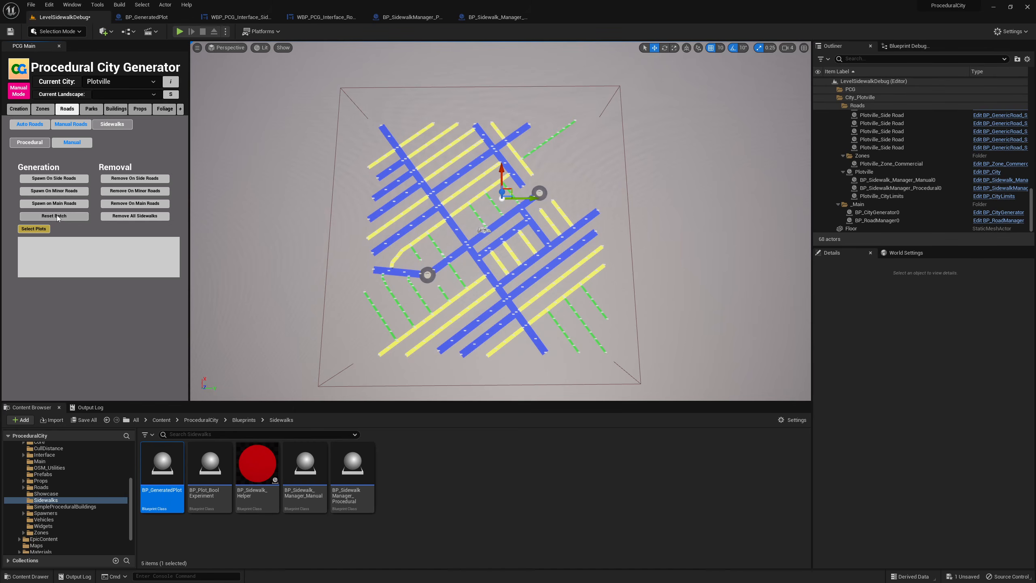
{"action": "mouse_move", "coordinate": [82, 180]}
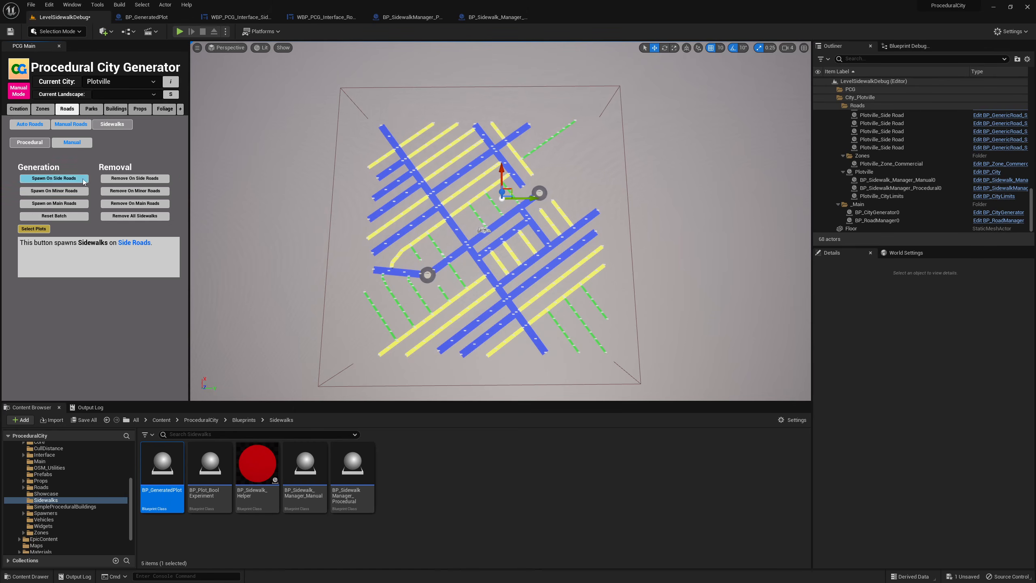
{"action": "left_click", "coordinate": [33, 125]}
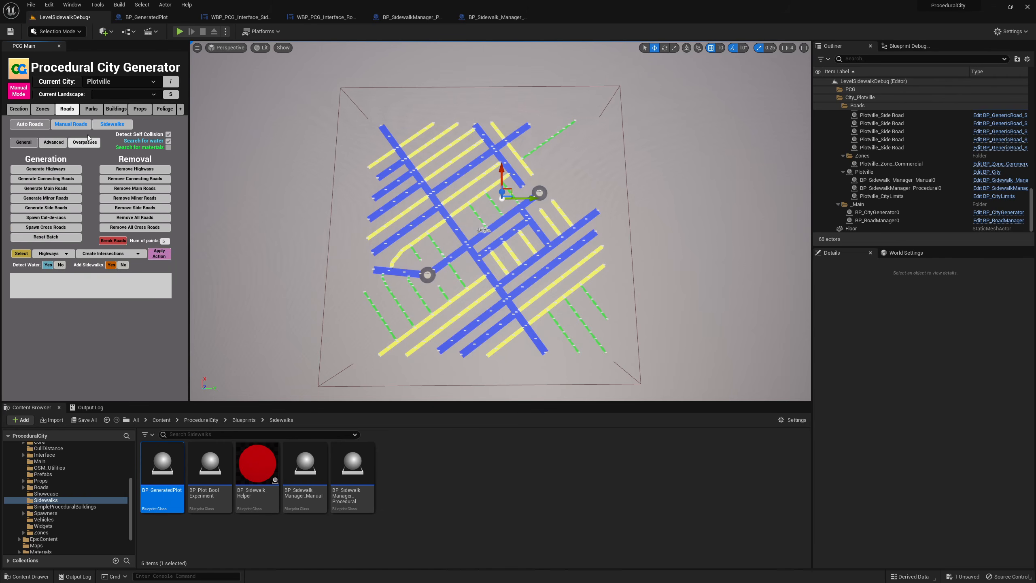
{"action": "left_click", "coordinate": [109, 125]}
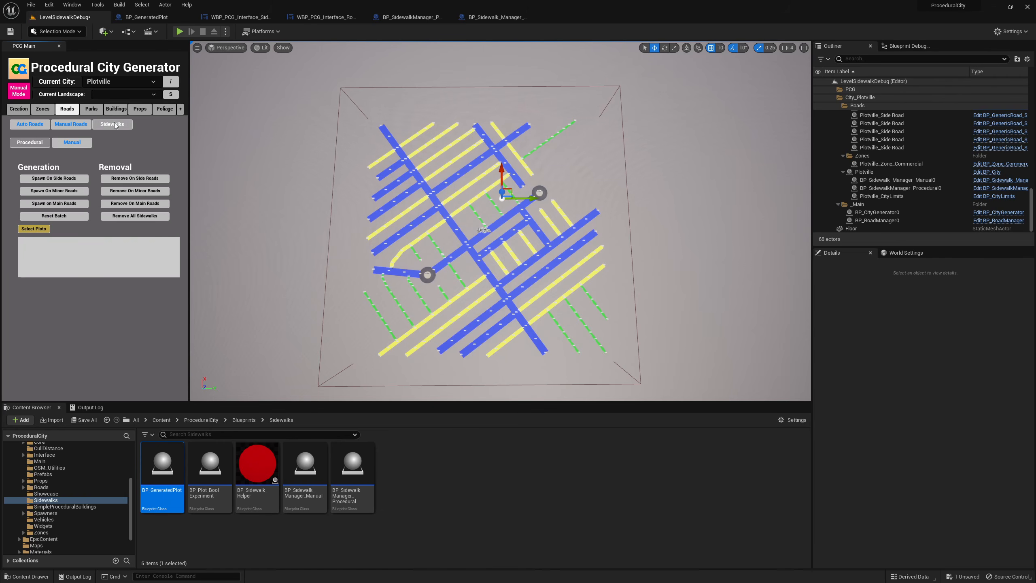
Start spawning sidewalks on side roads and turn on Show Stats for the viewport.
{"action": "left_click", "coordinate": [65, 181]}
{"action": "left_click", "coordinate": [197, 47]}
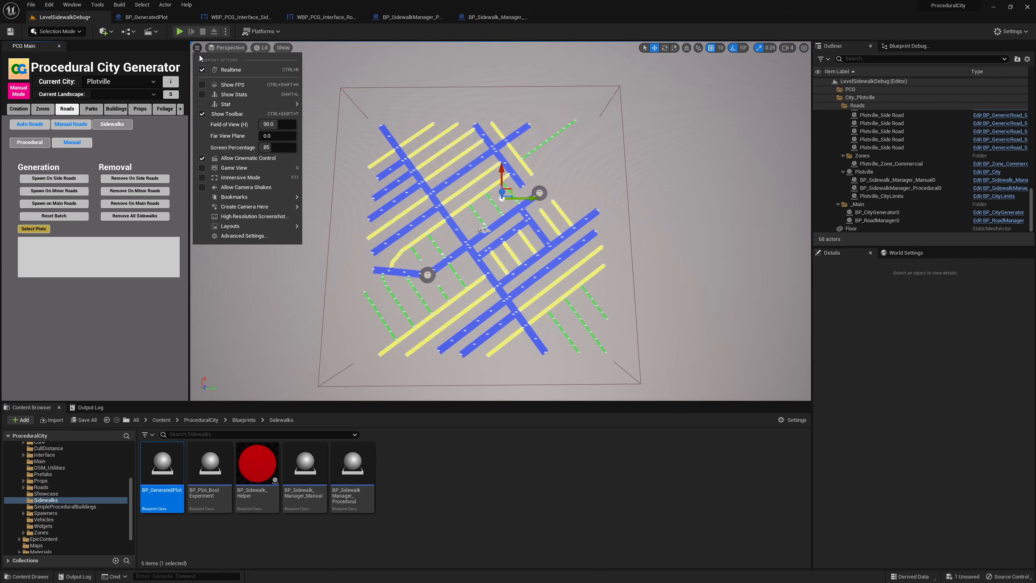
{"action": "left_click", "coordinate": [203, 95]}
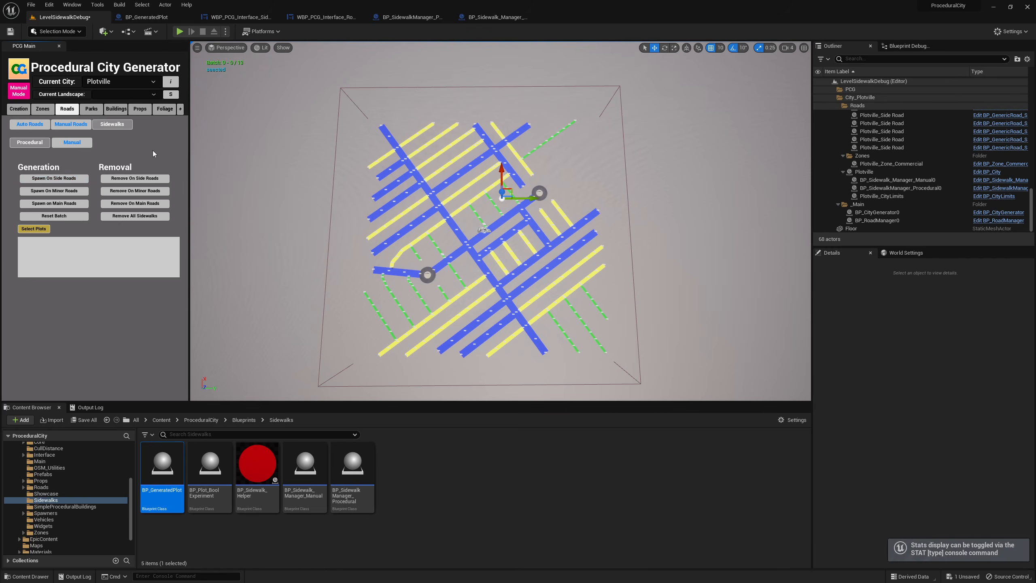
Spawn sidewalk plots along the city's side roads, running five successive batches.
{"action": "left_click", "coordinate": [68, 181]}
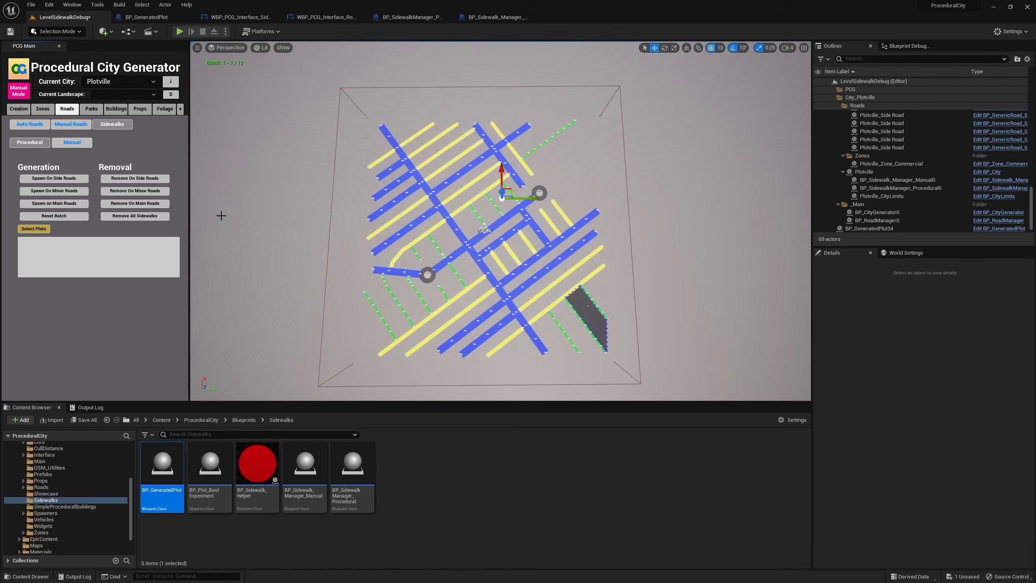
{"action": "left_click", "coordinate": [64, 178]}
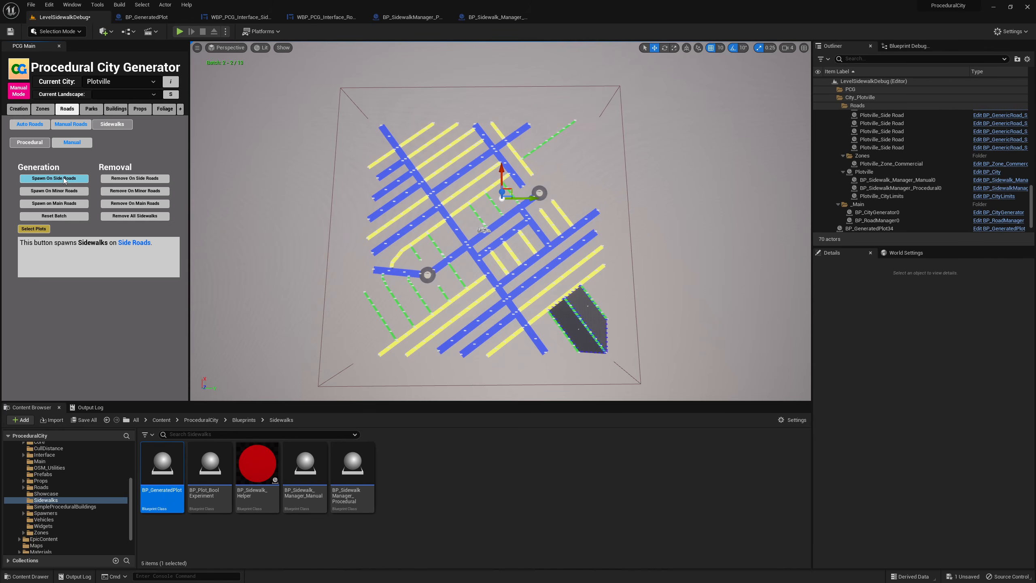
{"action": "left_click", "coordinate": [63, 178]}
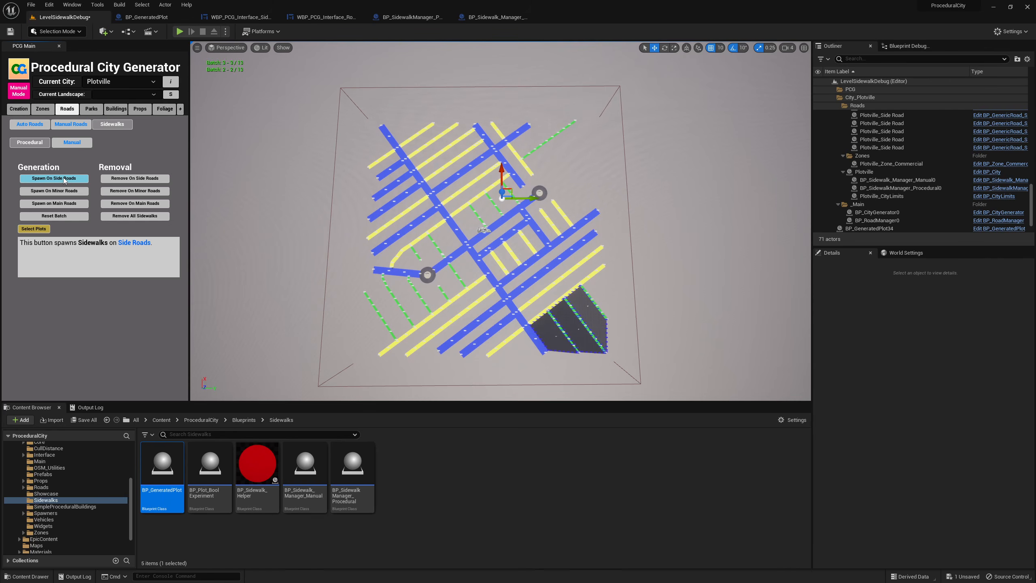
{"action": "left_click", "coordinate": [63, 177]}
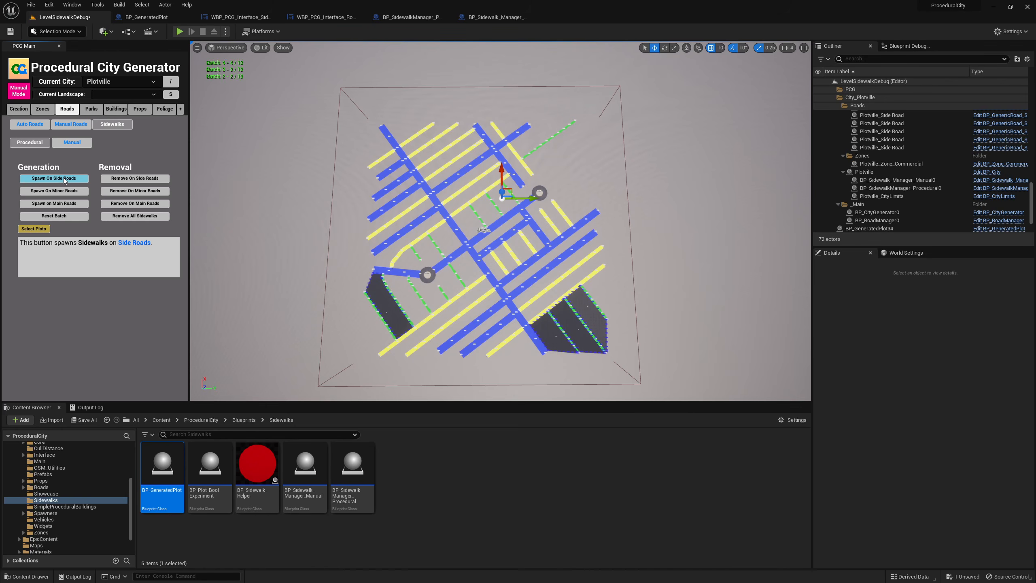
{"action": "left_click", "coordinate": [61, 179]}
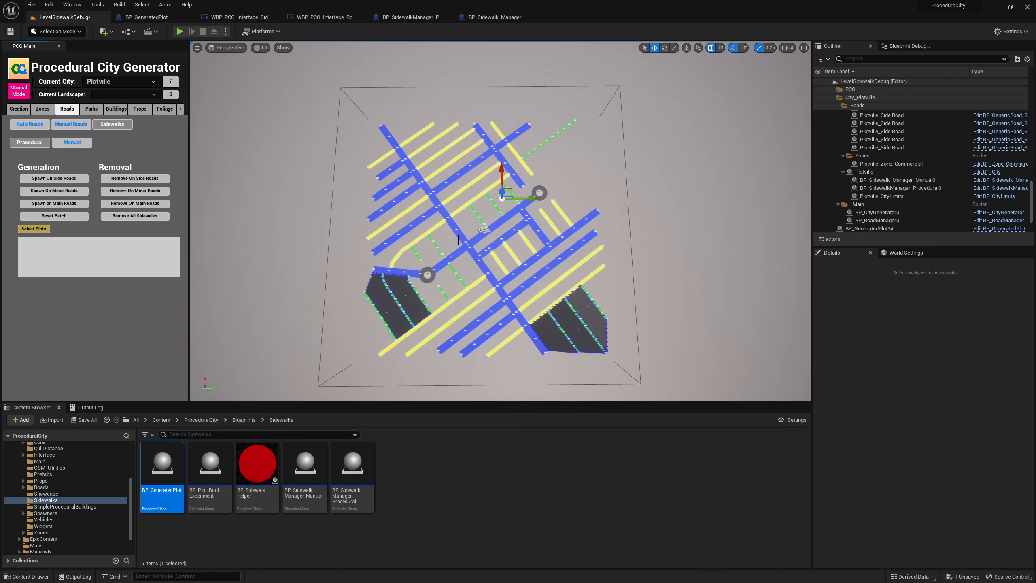
Select BP_GeneratedPlot34 and inspect its spline points along the outer edge and at the ends of the side roads.
{"action": "right_click_drag", "start_coordinate": [459, 192], "coordinate": [587, 178]}
{"action": "right_click_drag", "start_coordinate": [493, 212], "coordinate": [418, 196]}
{"action": "left_click", "coordinate": [493, 212]}
{"action": "left_click", "coordinate": [474, 319]}
{"action": "right_click_drag", "start_coordinate": [475, 320], "coordinate": [474, 232]}
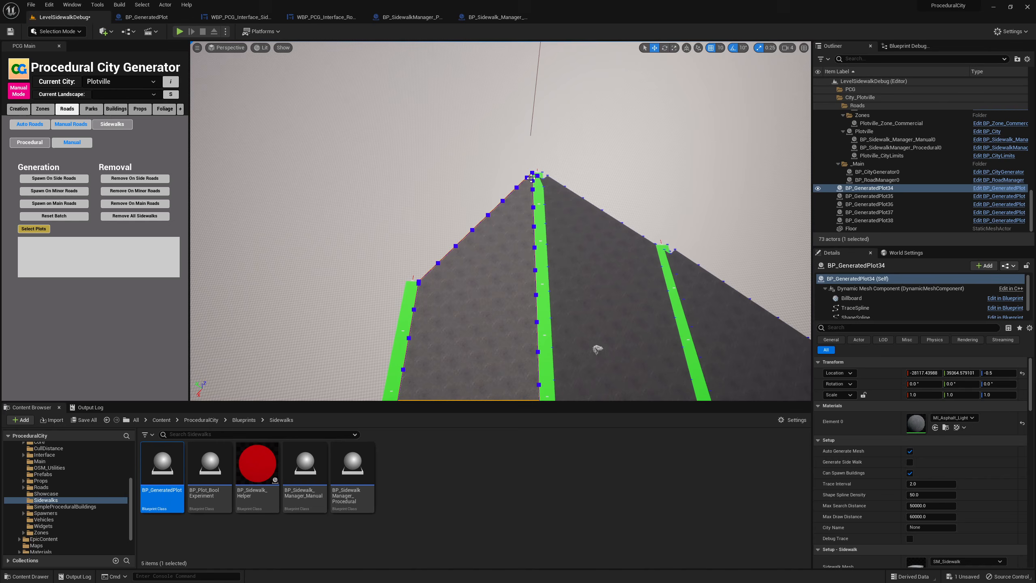
{"action": "right_click_drag", "start_coordinate": [428, 289], "coordinate": [608, 322]}
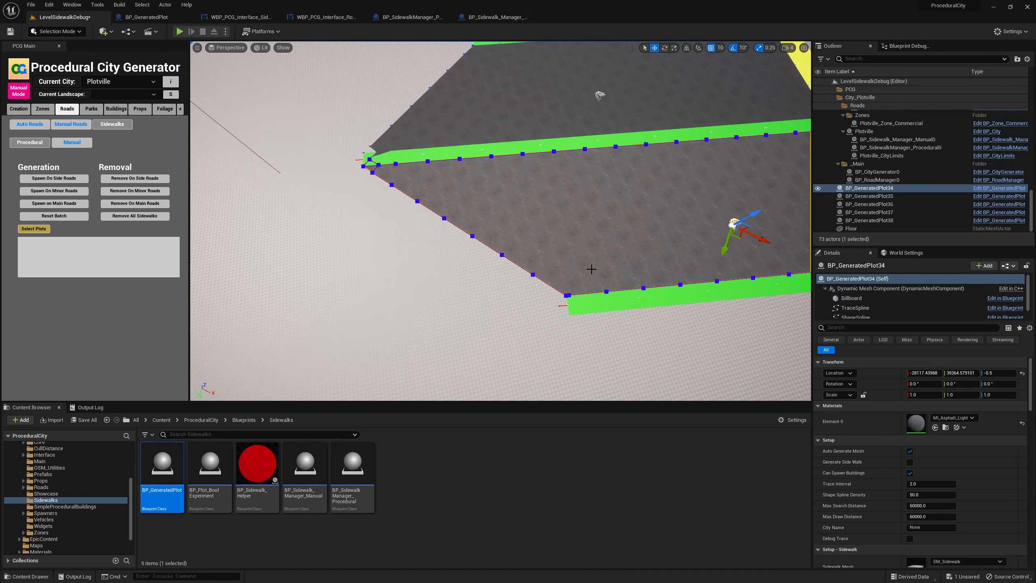
{"action": "right_click_drag", "start_coordinate": [592, 269], "coordinate": [485, 283]}
{"action": "right_click_drag", "start_coordinate": [536, 253], "coordinate": [599, 262]}
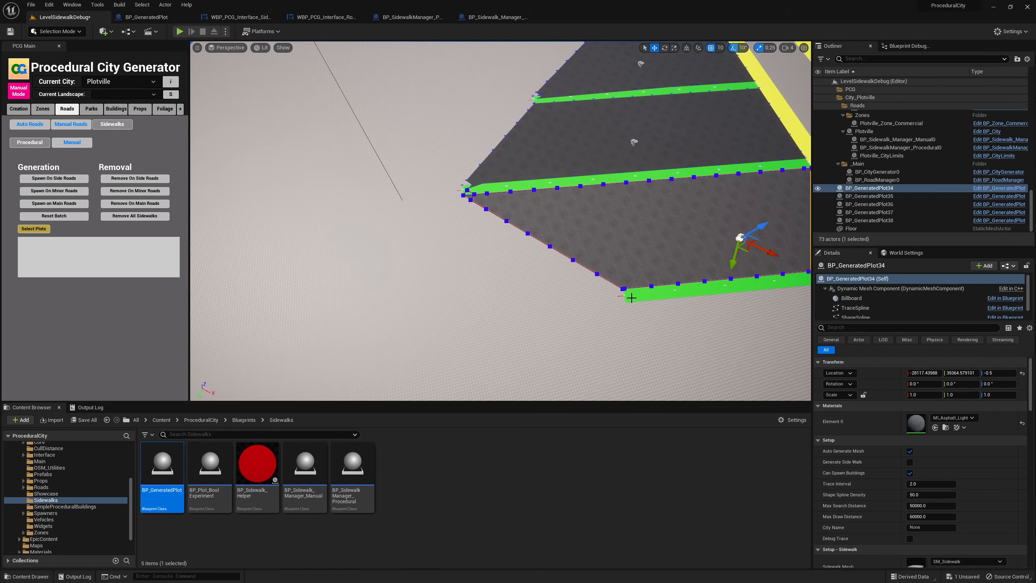
{"action": "right_click_drag", "start_coordinate": [588, 298], "coordinate": [607, 233]}
Inspect the outline of BP_GeneratedPlot37 where it meets the adjoining roads, and compare it with the wider city layout.
{"action": "key", "text": "w"}
{"action": "left_click", "coordinate": [536, 289]}
{"action": "right_click_drag", "start_coordinate": [536, 289], "coordinate": [526, 327]}
{"action": "key", "text": "w"}
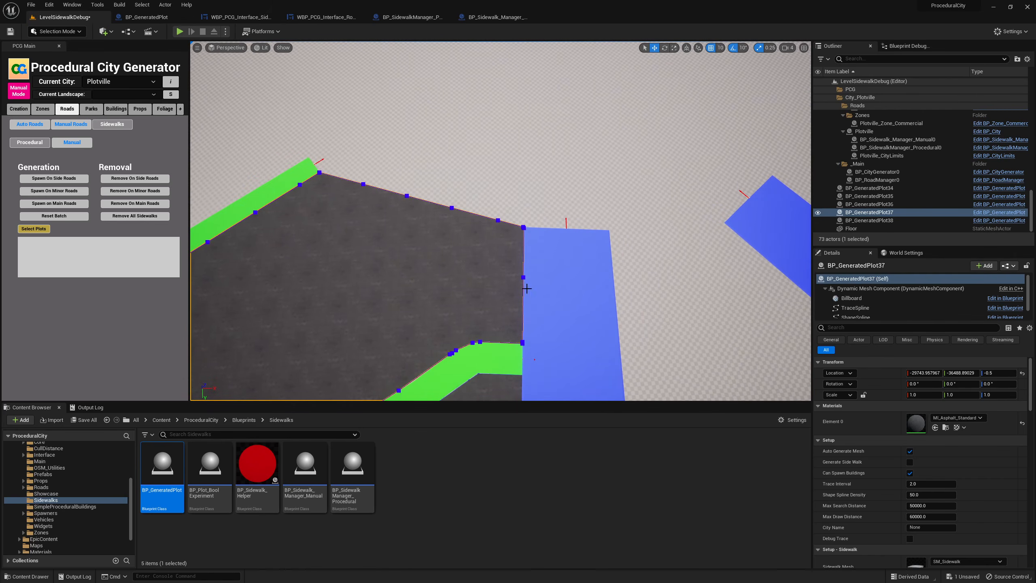
{"action": "key", "text": "s"}
{"action": "right_click_drag", "start_coordinate": [336, 181], "coordinate": [326, 98]}
{"action": "key", "text": "w"}
{"action": "key", "text": "a"}
{"action": "right_click_drag", "start_coordinate": [501, 221], "coordinate": [661, 245]}
{"action": "right_click_drag", "start_coordinate": [477, 189], "coordinate": [592, 200]}
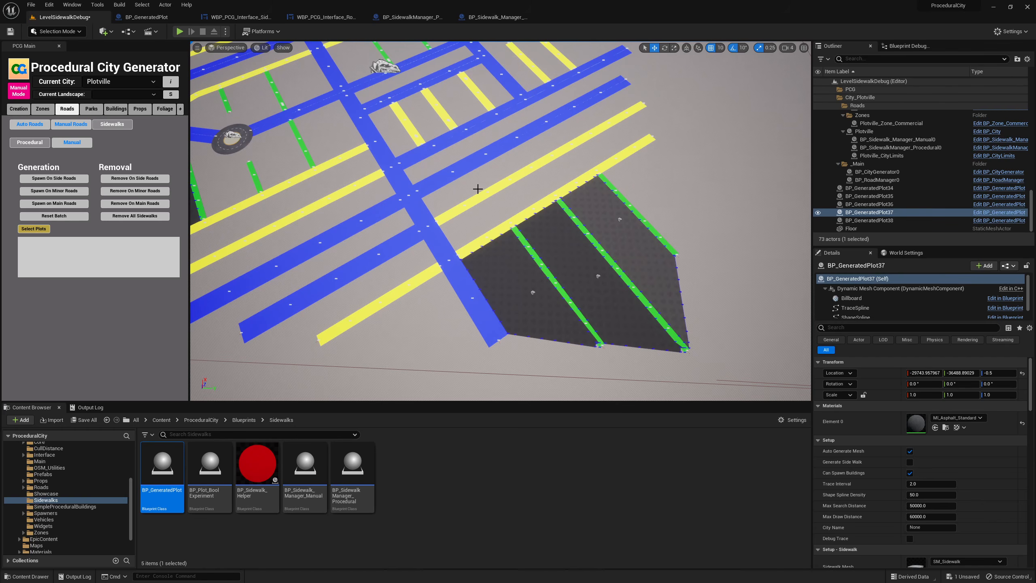
Focus on BP_GeneratedPlot36 and check how its outline follows the surrounding roads and open outer edge.
{"action": "left_click", "coordinate": [498, 293]}
{"action": "key", "text": "f"}
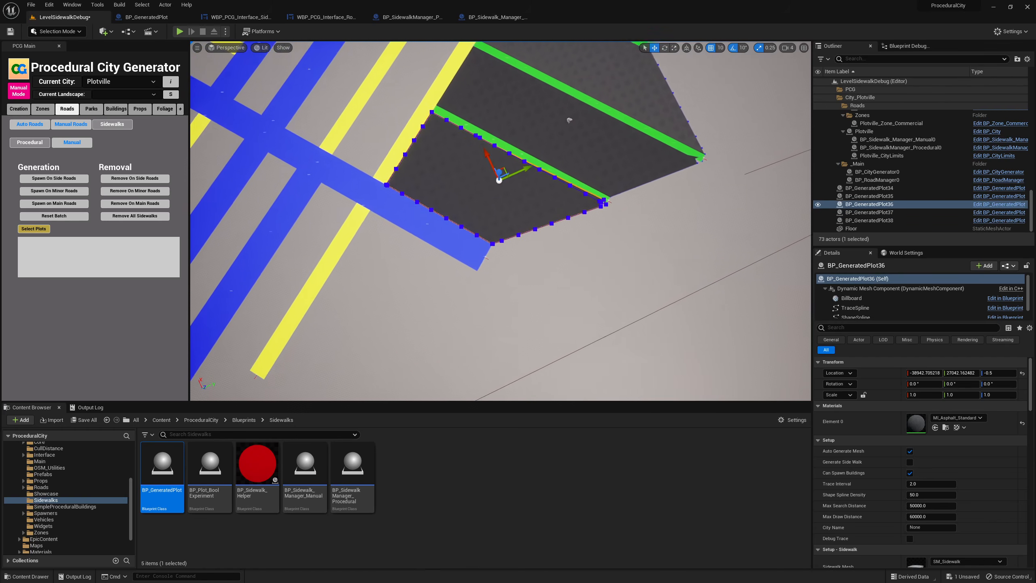
{"action": "right_click_drag", "start_coordinate": [499, 294], "coordinate": [518, 242]}
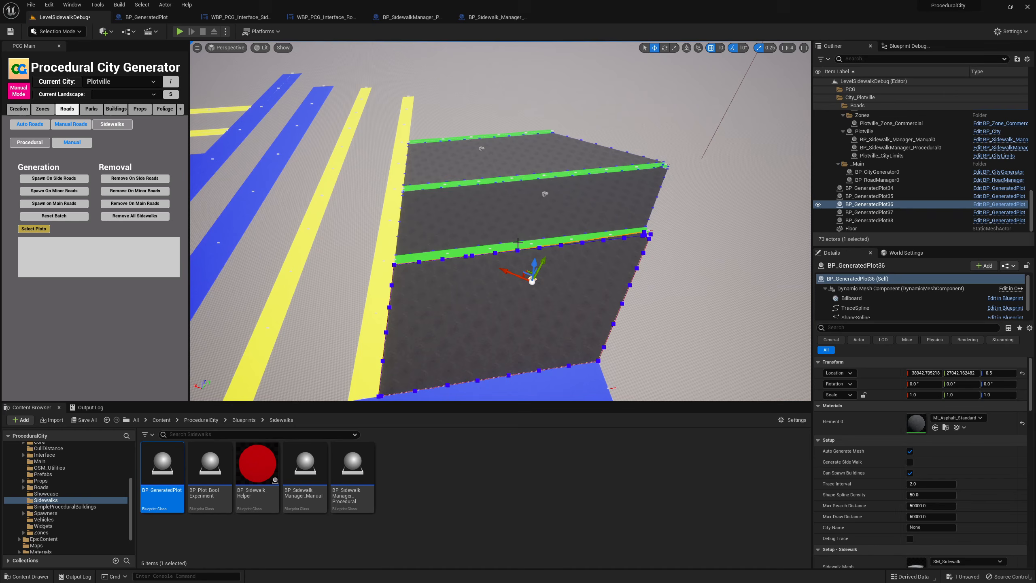
{"action": "right_click_drag", "start_coordinate": [611, 238], "coordinate": [604, 235]}
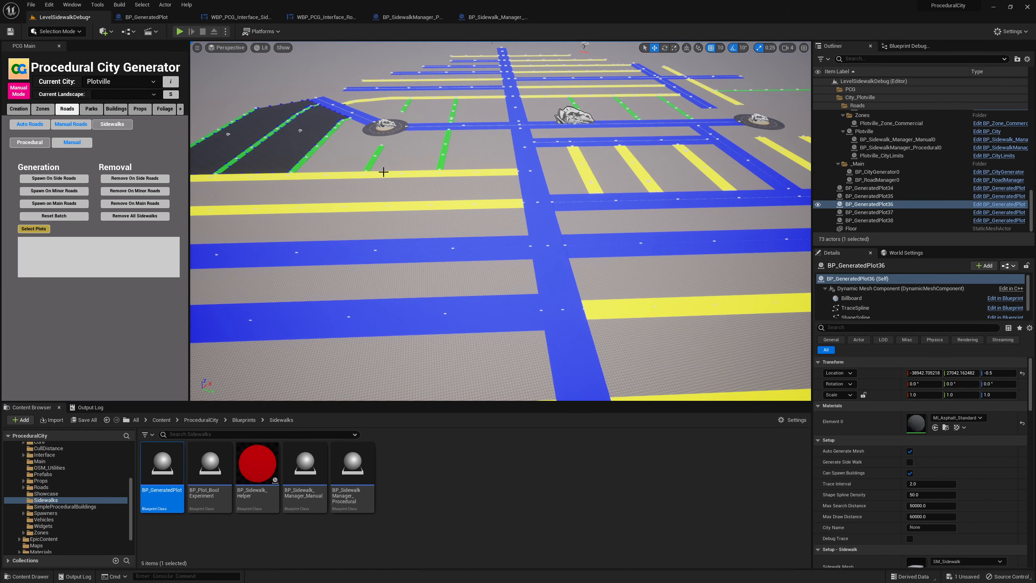
Select BP_GeneratedPlot38 near the roundabout and review its settings and plot functions alongside its outline.
{"action": "left_click", "coordinate": [307, 148]}
{"action": "scroll", "coordinate": [892, 461], "scroll_direction": "down", "scroll_amount": 6}
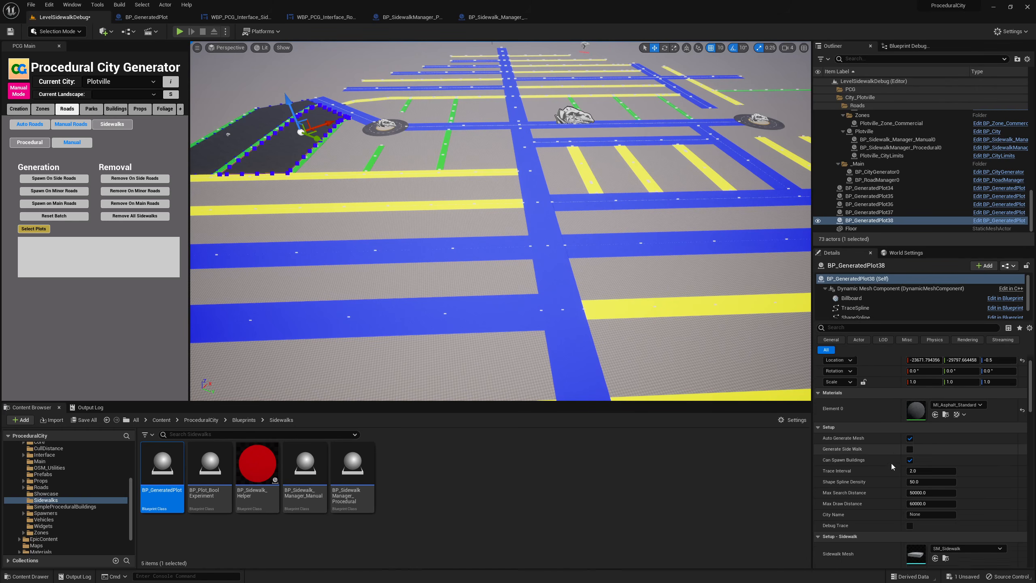
{"action": "scroll", "coordinate": [927, 477], "scroll_direction": "down", "scroll_amount": 5}
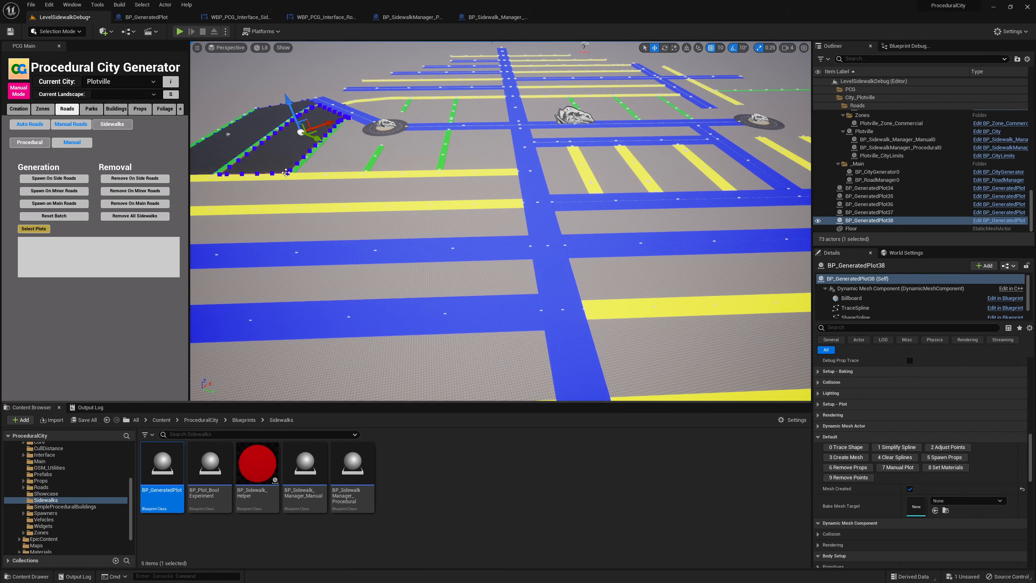
{"action": "right_click_drag", "start_coordinate": [462, 168], "coordinate": [492, 205]}
{"action": "key", "text": "w"}
{"action": "key", "text": "s"}
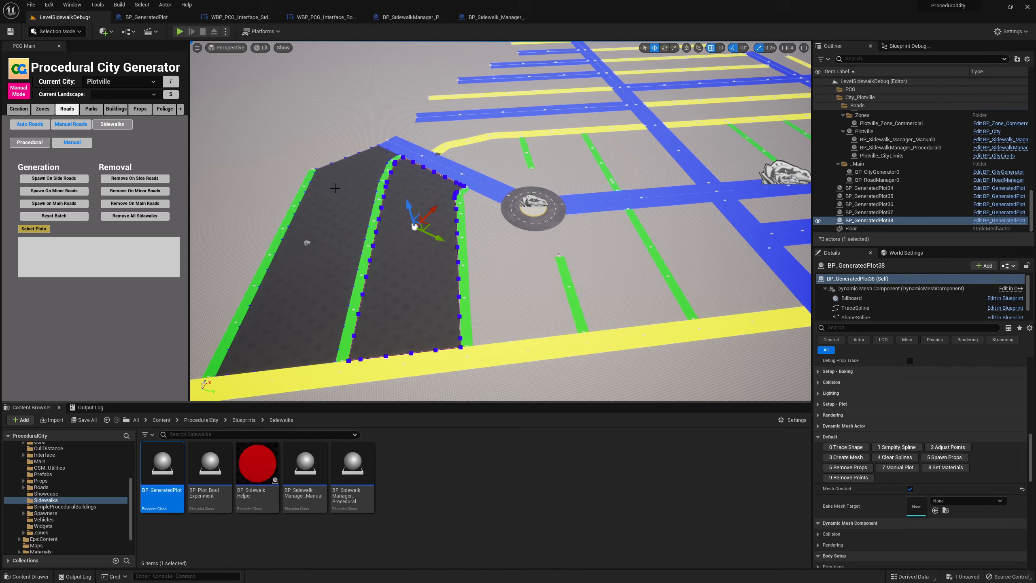
Compare the procedural and manual sidewalk tools, return to the procedural ones, and view the unfilled areas around the roundabout.
{"action": "right_click_drag", "start_coordinate": [588, 128], "coordinate": [616, 102]}
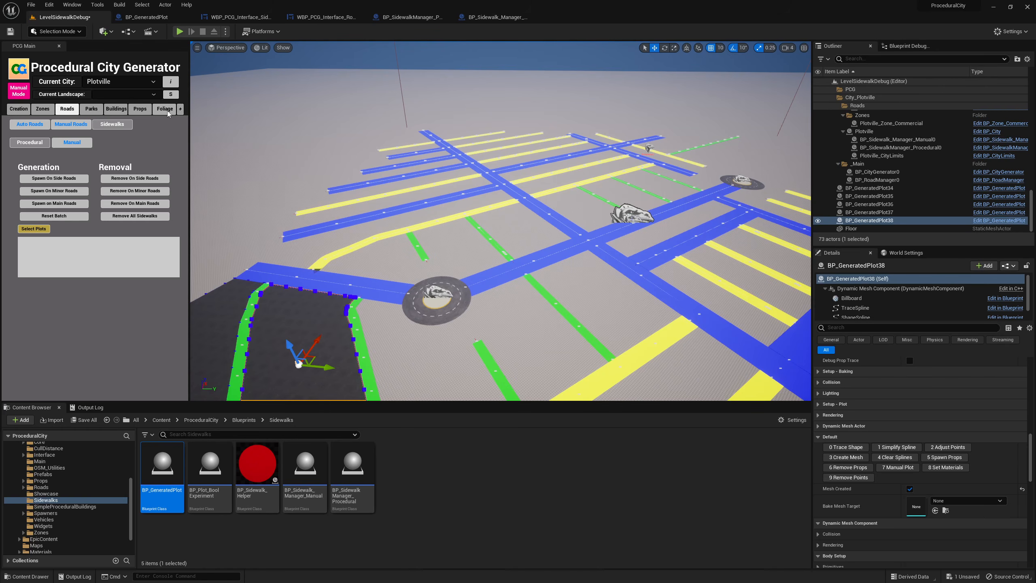
{"action": "key", "text": "f"}
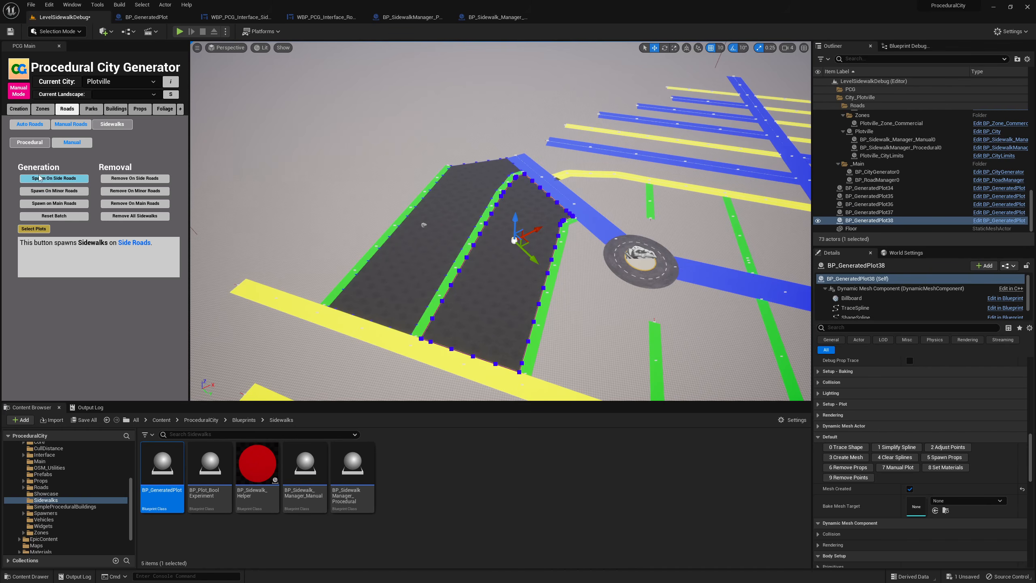
{"action": "left_click", "coordinate": [30, 142]}
{"action": "left_click", "coordinate": [77, 143]}
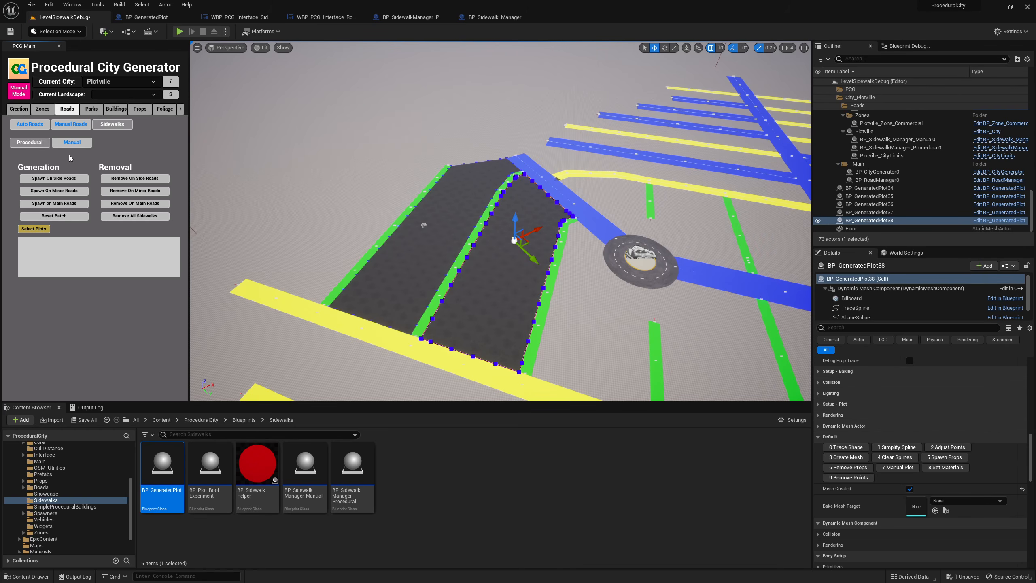
{"action": "left_click", "coordinate": [70, 143]}
{"action": "left_click", "coordinate": [29, 143]}
{"action": "mouse_move", "coordinate": [496, 241]}
{"action": "right_mouse_down"}
{"action": "mouse_move", "coordinate": [616, 235]}
{"action": "mouse_move", "coordinate": [636, 249]}
{"action": "mouse_move", "coordinate": [486, 235]}
{"action": "right_mouse_up"}
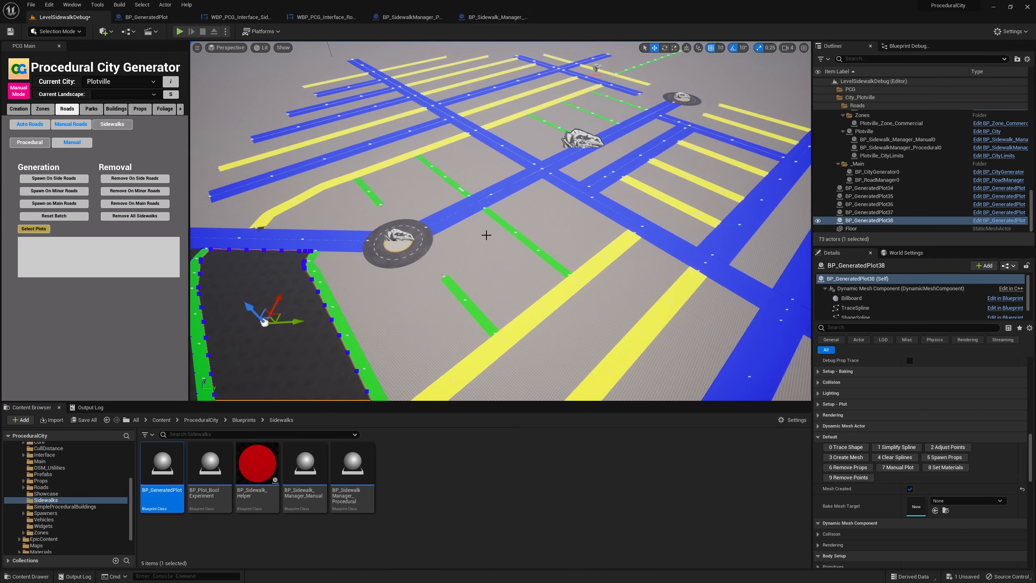